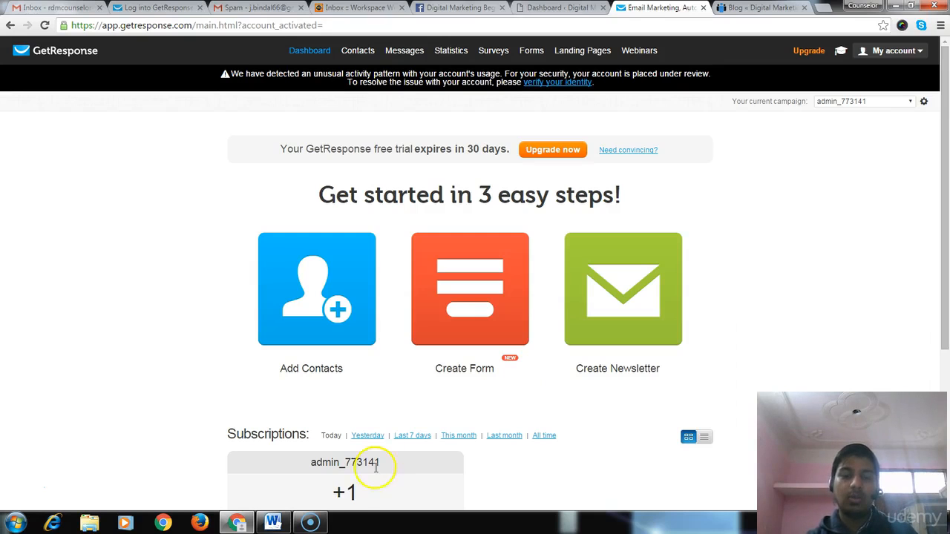
# - View the "How to Start with GetResponse" Word document, and return to the GetResponse dashboard in the browser
pyautogui.click(273, 523)
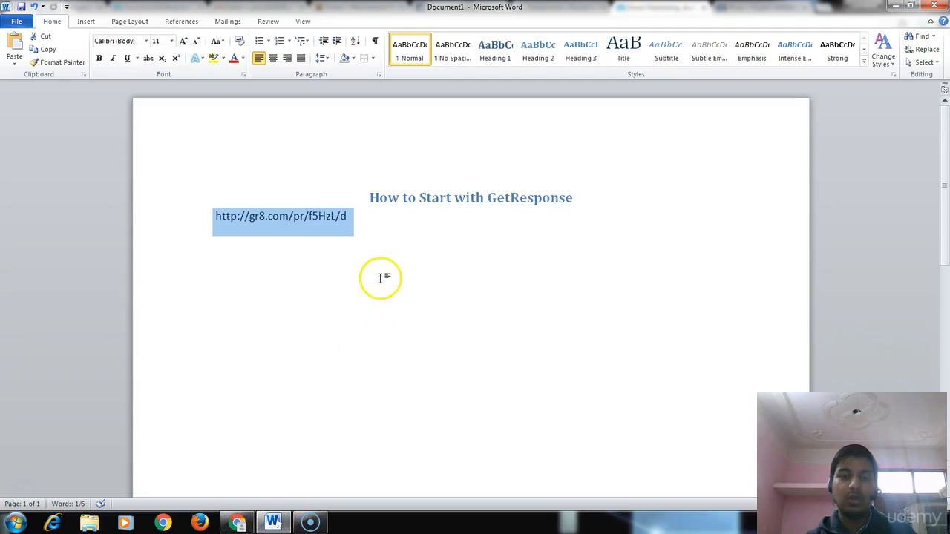
pyautogui.click(238, 523)
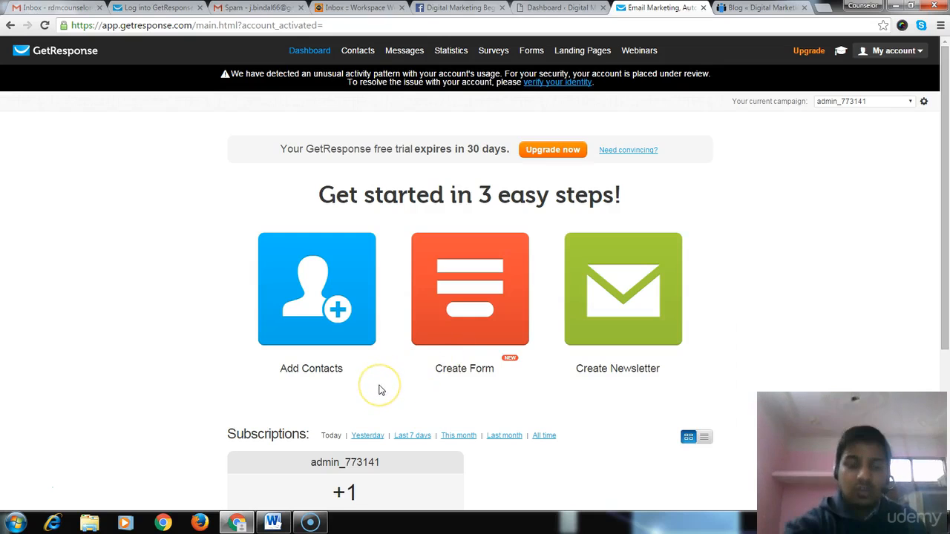
# - Start creating a form from the dashboard and look over the List Builder Wizard templates
pyautogui.click(445, 339)
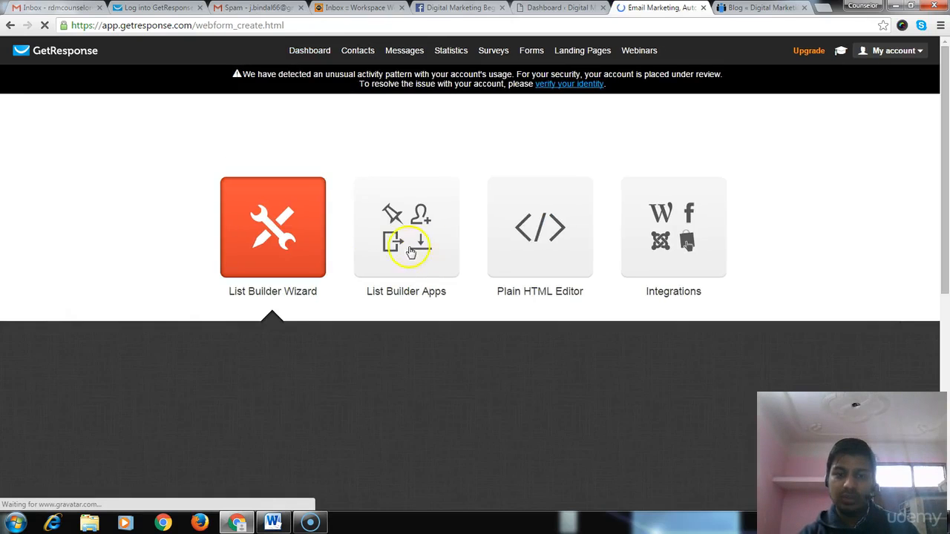
pyautogui.scroll(-4, 354, 290)
pyautogui.scroll(2, 373, 286)
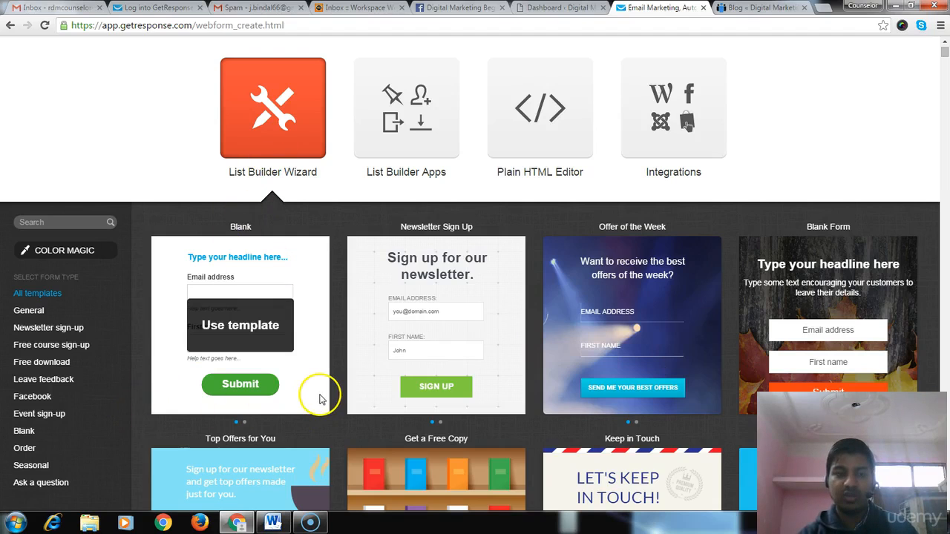
pyautogui.scroll(-2, 319, 397)
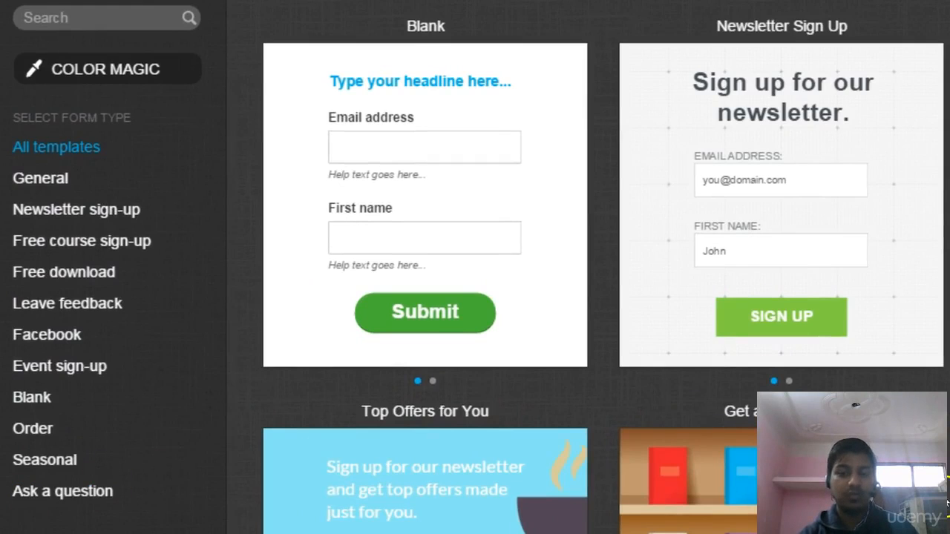
pyautogui.moveTo(890, 233)
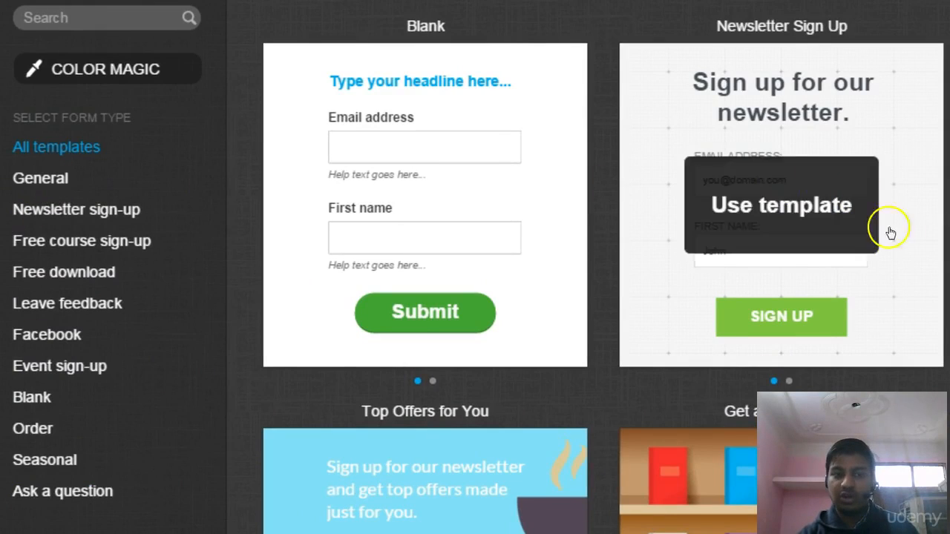
# - Browse the form templates for the Newsletter sign-up, Free course sign-up and Free download types
pyautogui.click(52, 215)
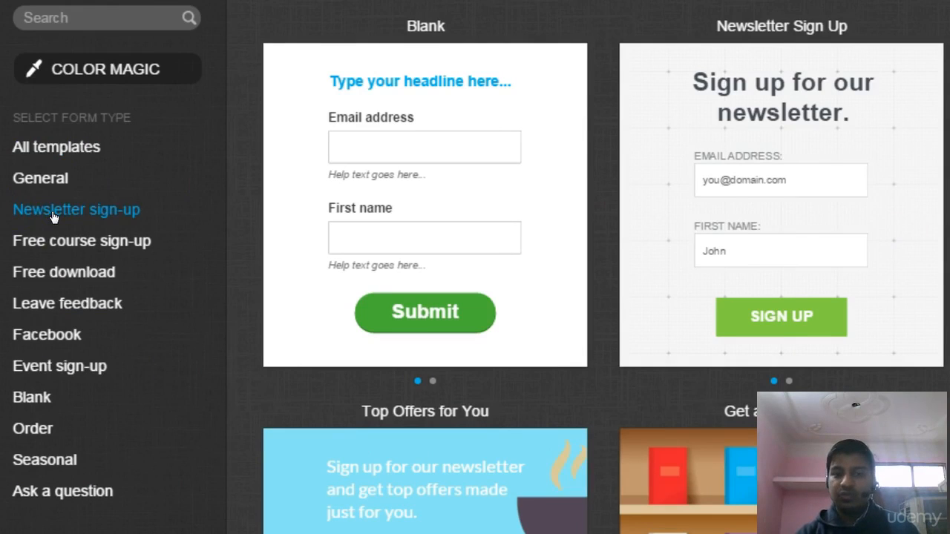
pyautogui.click(106, 246)
pyautogui.moveTo(456, 214)
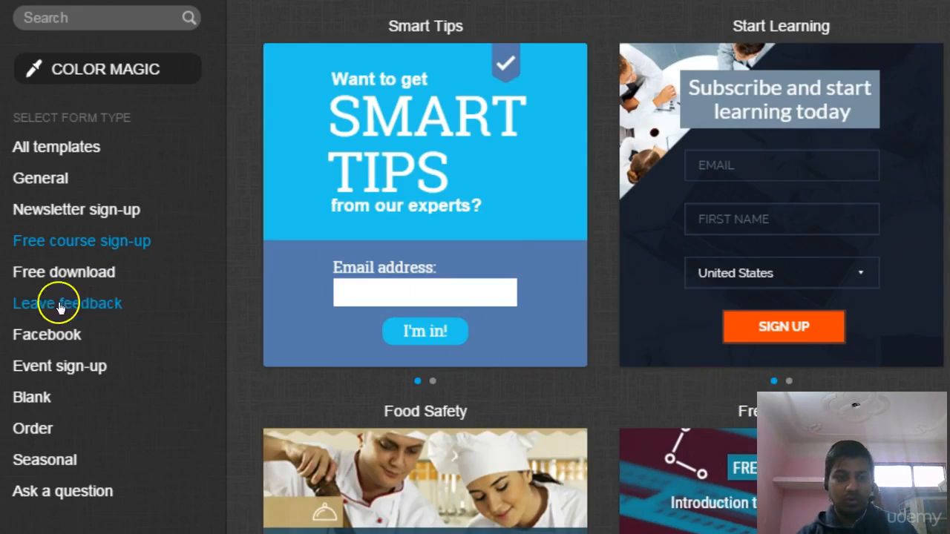
pyautogui.click(70, 274)
pyautogui.click(55, 275)
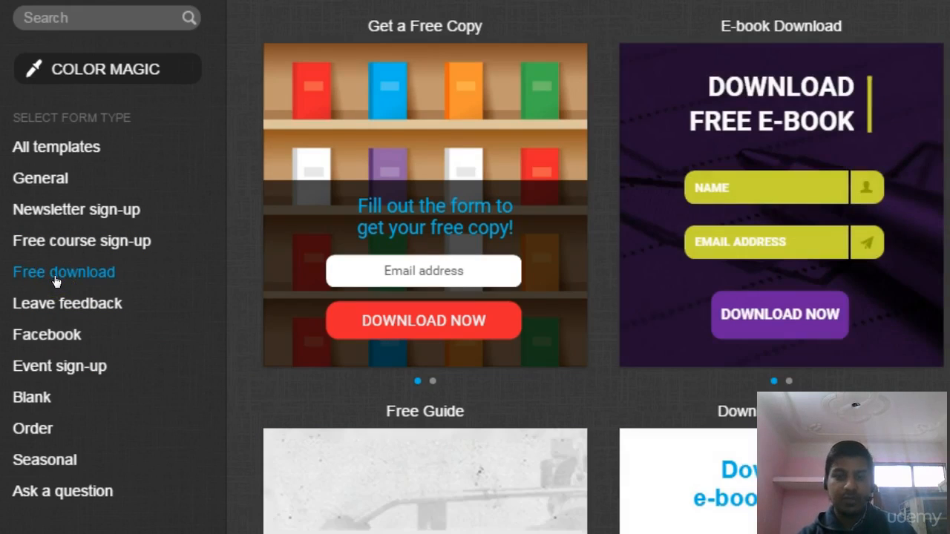
# - Browse the form templates for the Leave feedback and Facebook types
pyautogui.click(54, 300)
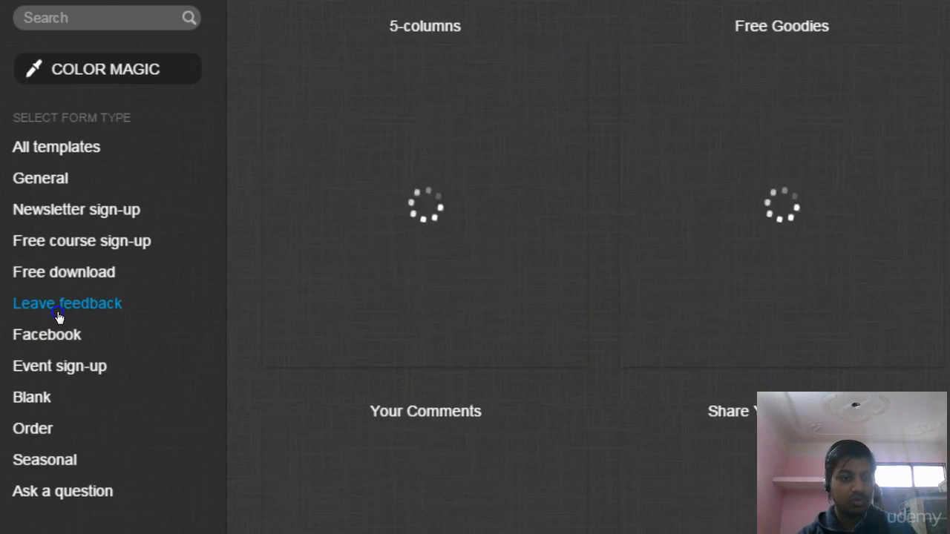
pyautogui.click(69, 340)
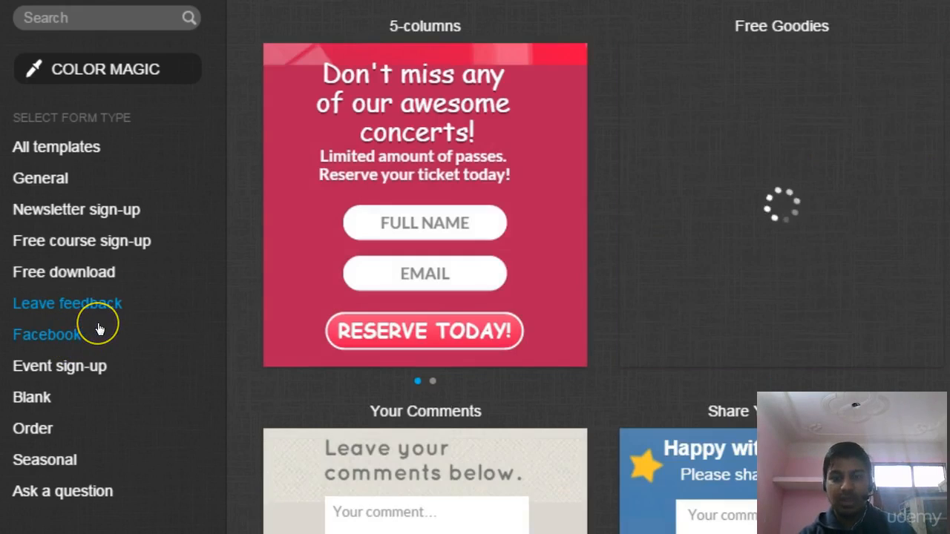
pyautogui.click(70, 339)
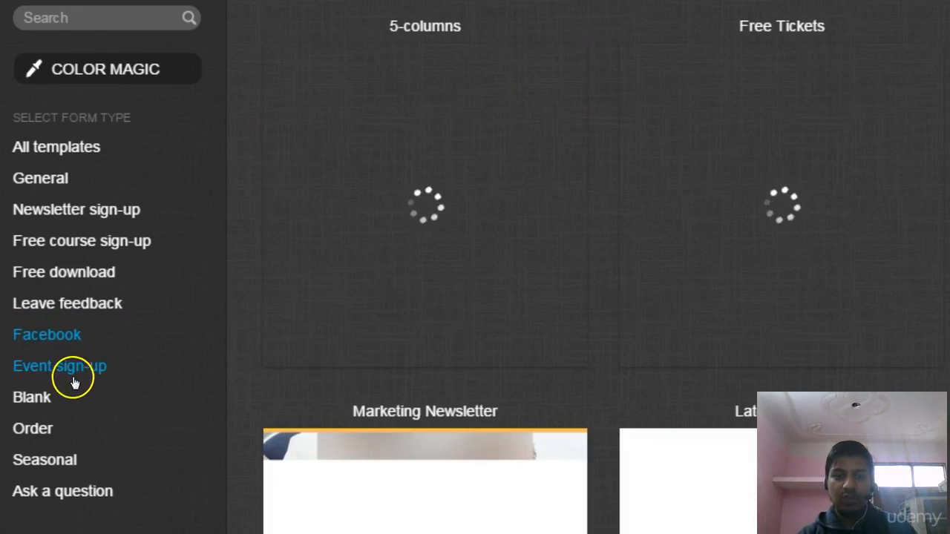
pyautogui.scroll(-2, 591, 345)
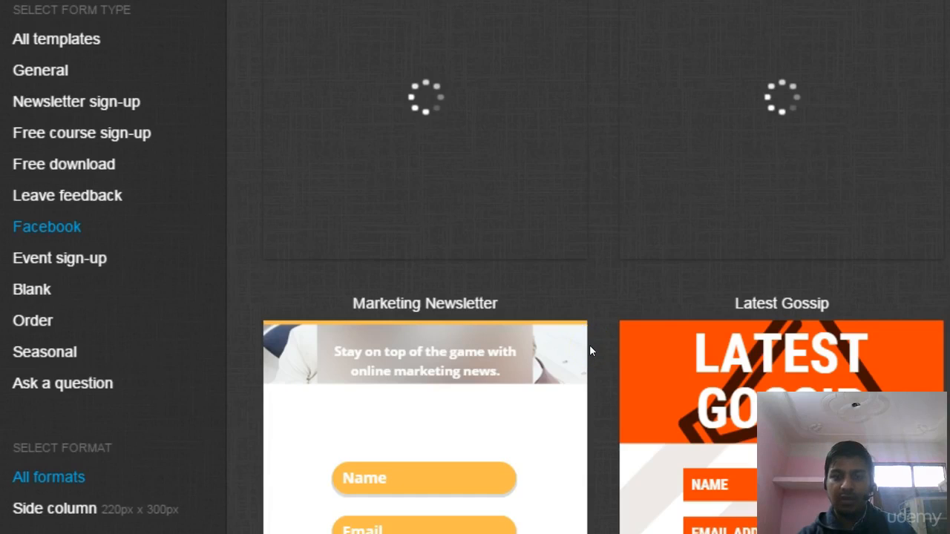
pyautogui.click(575, 340)
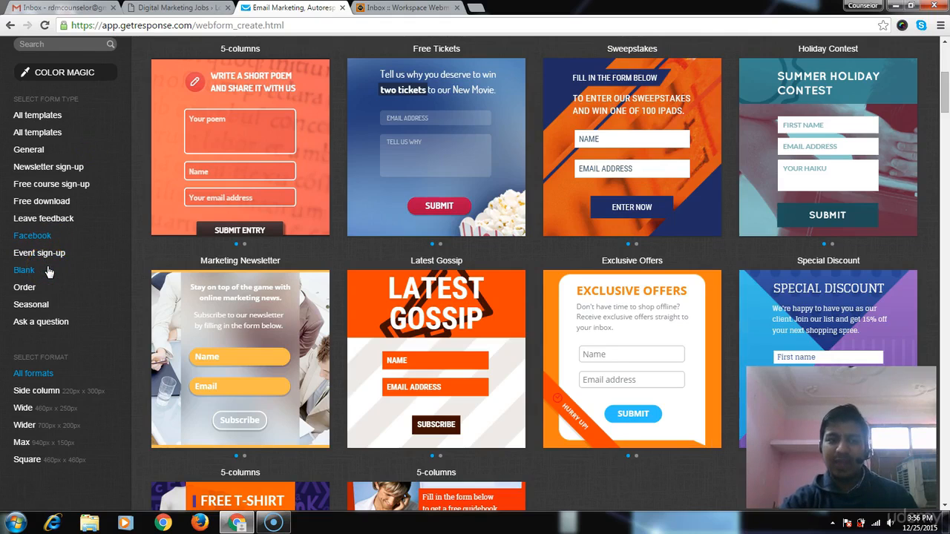
# - Browse the form templates for the Event sign-up and Blank types
pyautogui.click(35, 253)
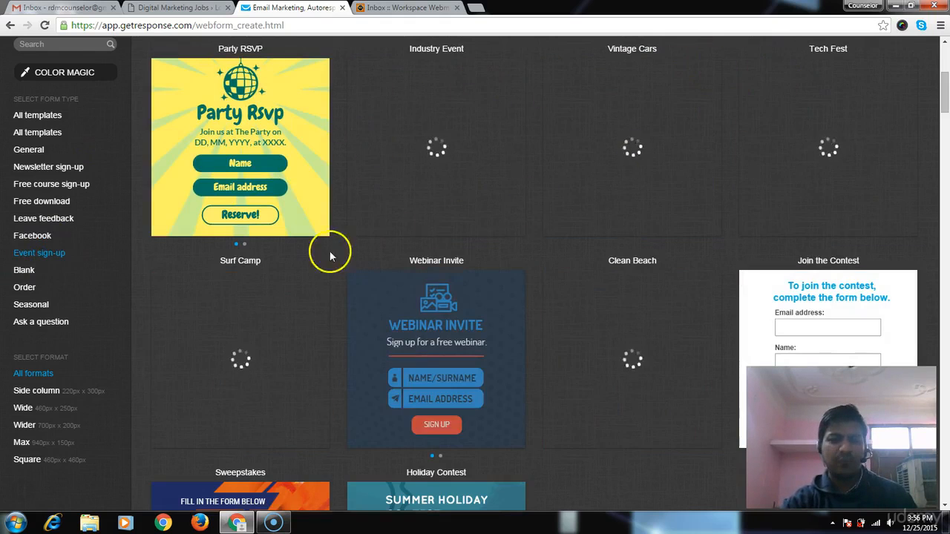
pyautogui.scroll(-3, 545, 281)
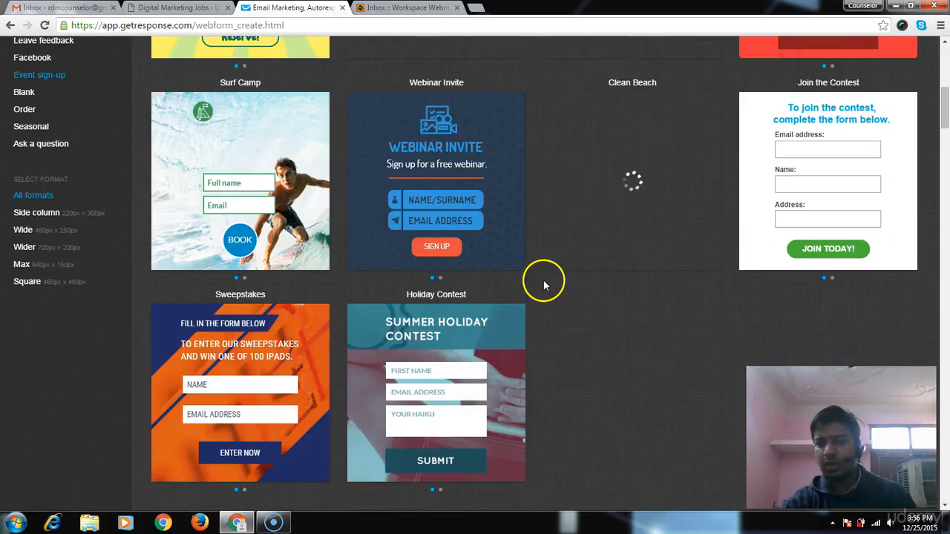
pyautogui.click(26, 94)
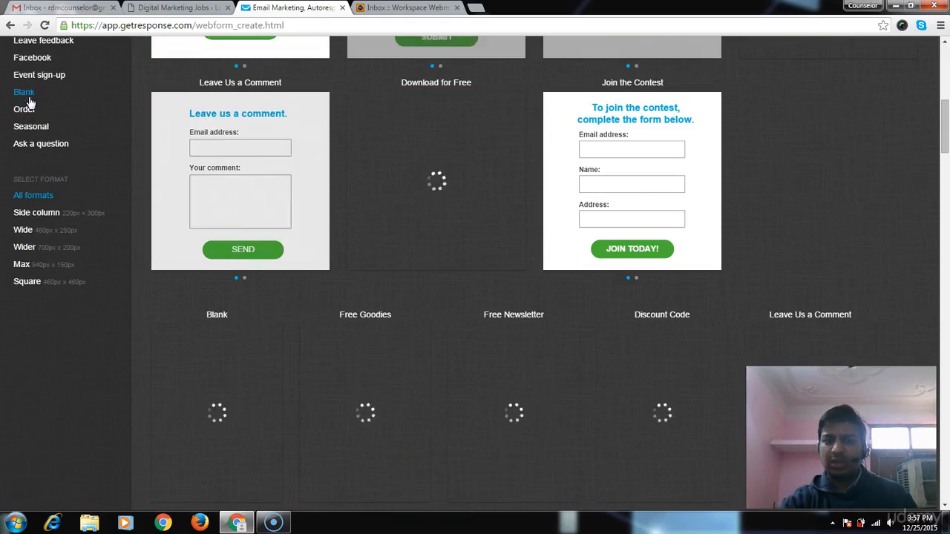
pyautogui.scroll(4, 347, 230)
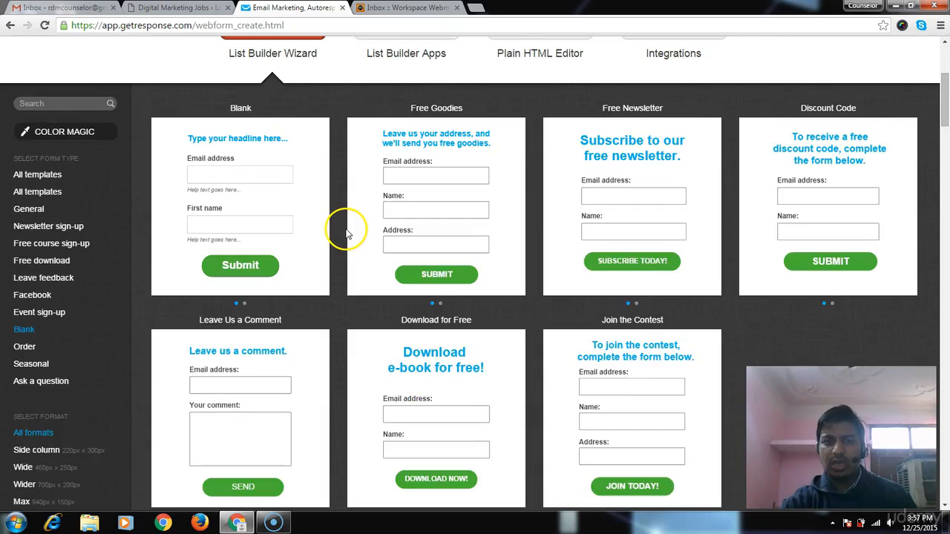
pyautogui.scroll(-1, 346, 232)
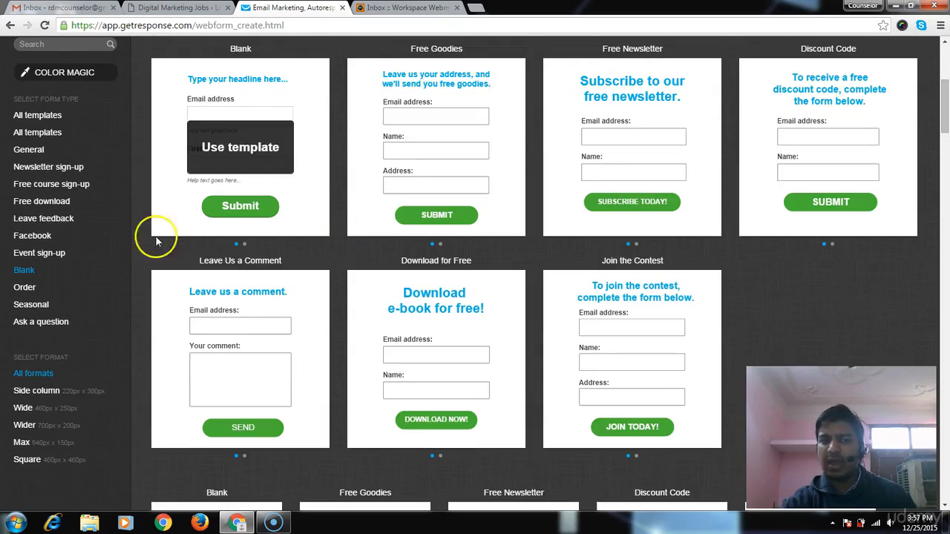
# - Browse the form templates for the Order and Seasonal types
pyautogui.click(26, 294)
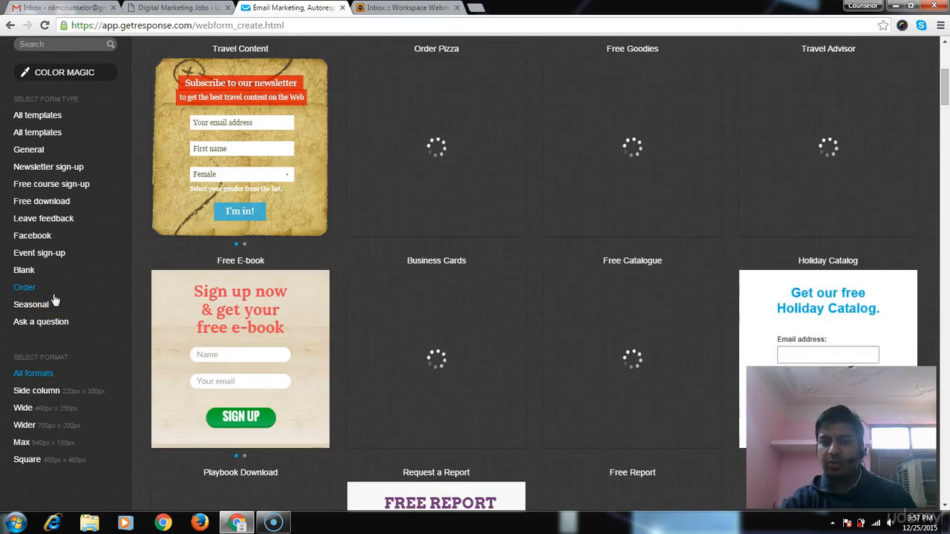
pyautogui.scroll(-2, 365, 259)
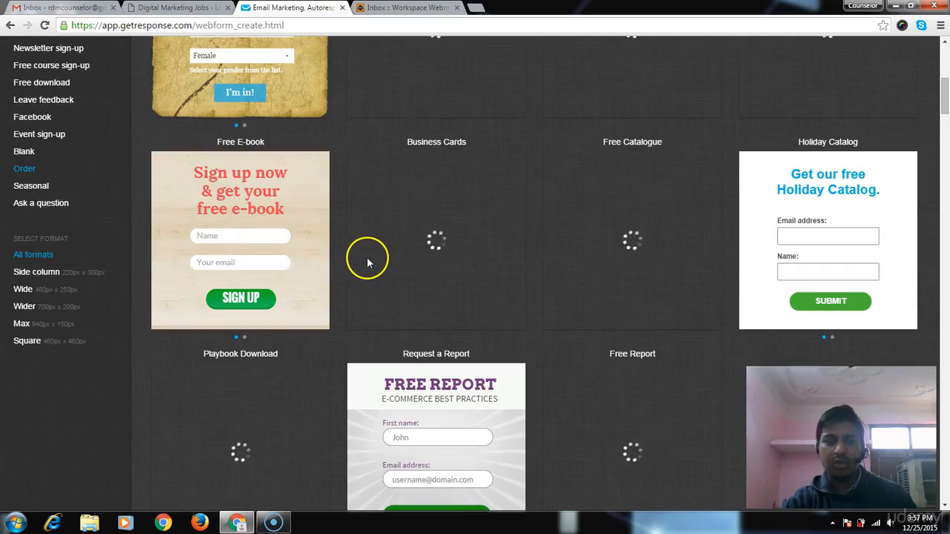
pyautogui.click(37, 187)
pyautogui.scroll(3, 348, 280)
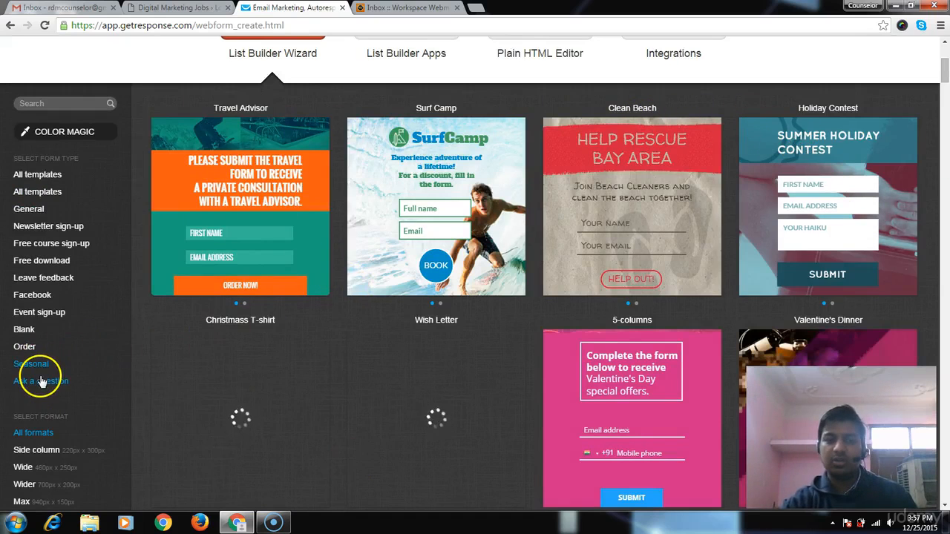
pyautogui.scroll(-2, 343, 305)
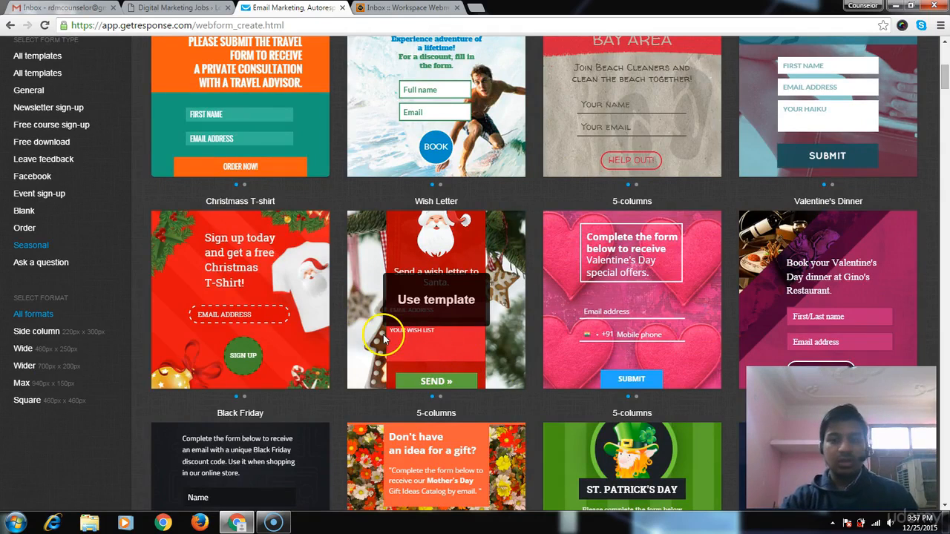
# - Filter the templates to the Ask a question type in the Side column format (220px x 300px)
pyautogui.click(41, 263)
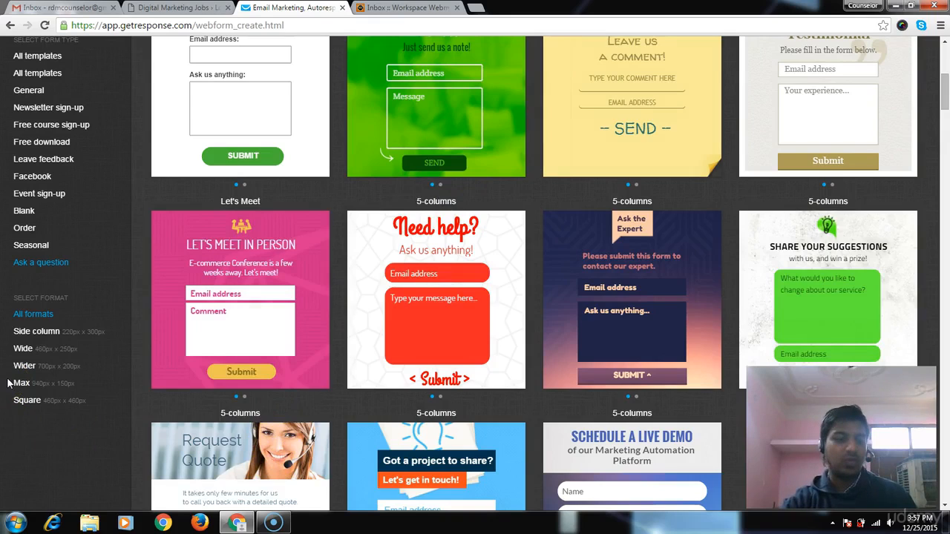
pyautogui.click(38, 341)
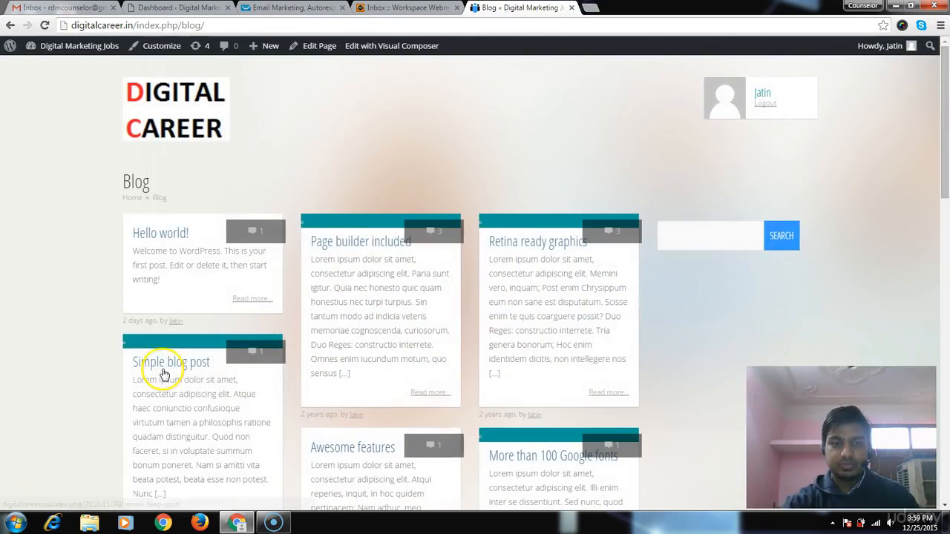
# - Examine the website's blog page layout beside the posts, and return to the Side column form templates
pyautogui.scroll(-2, 734, 282)
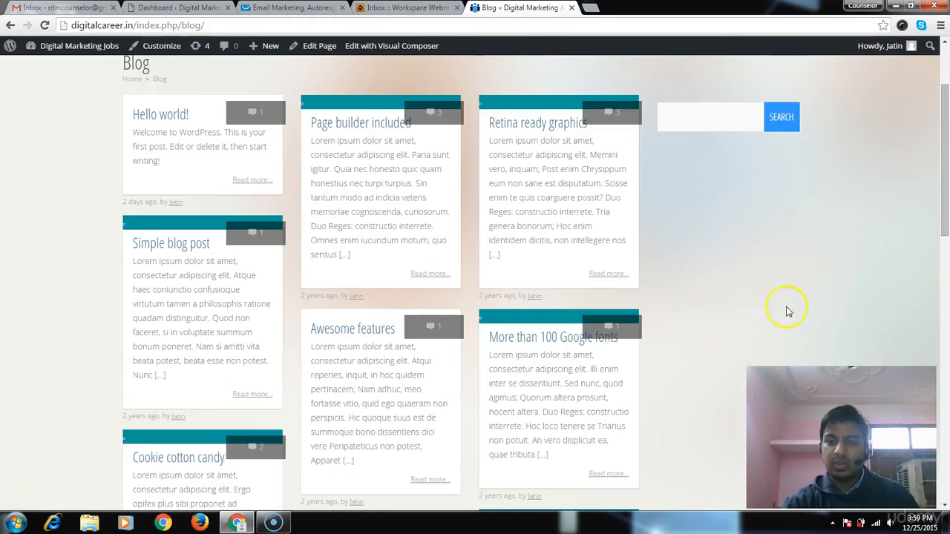
pyautogui.click(275, 8)
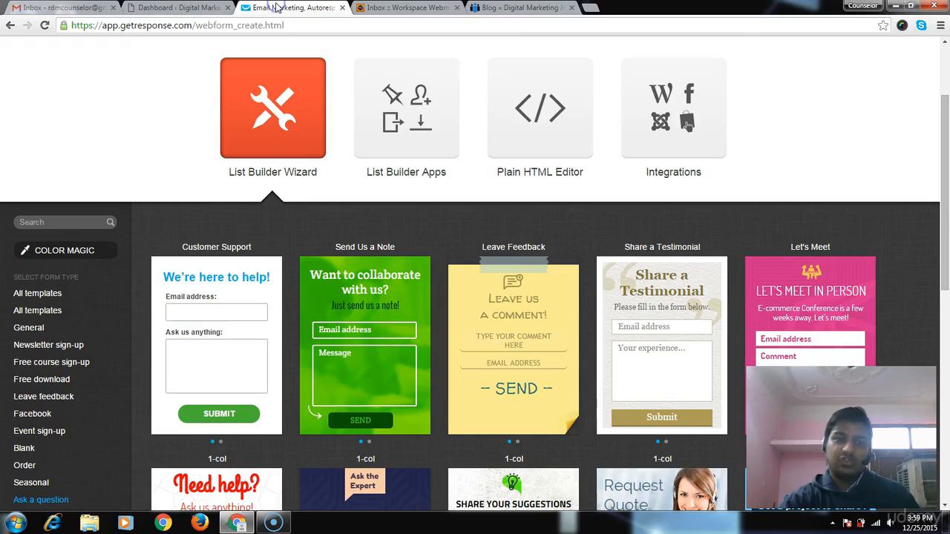
pyautogui.scroll(-4, 82, 449)
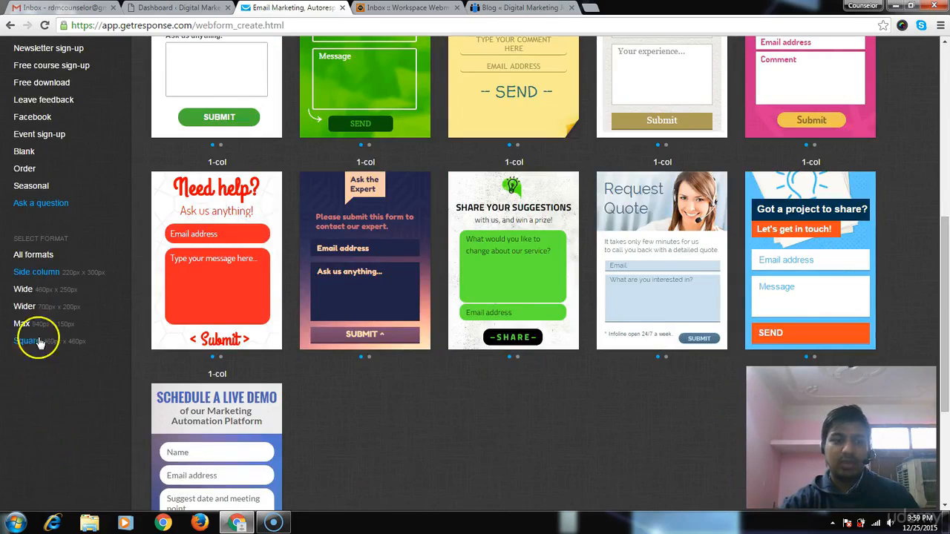
# - Show the Ask a question templates in the Wide format (460px x 250px) and look them over
pyautogui.click(23, 289)
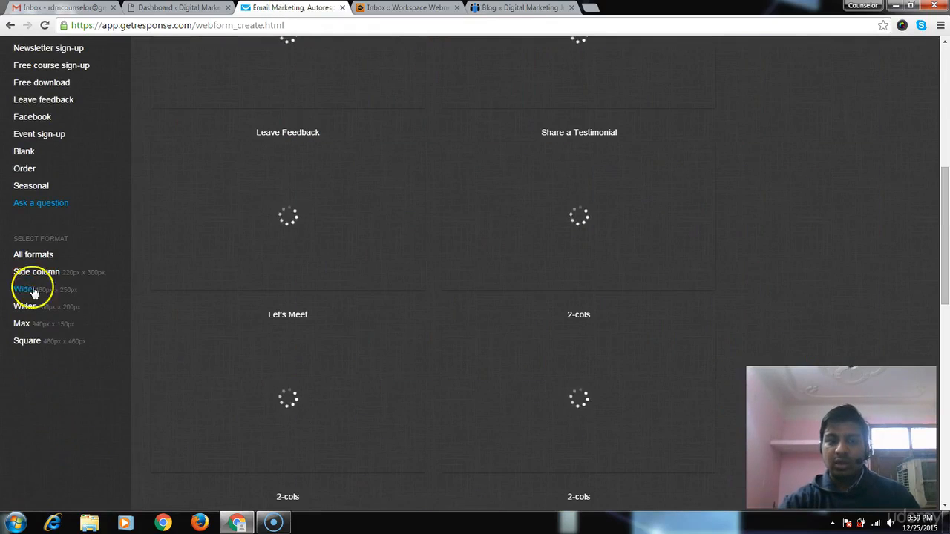
pyautogui.scroll(2, 419, 269)
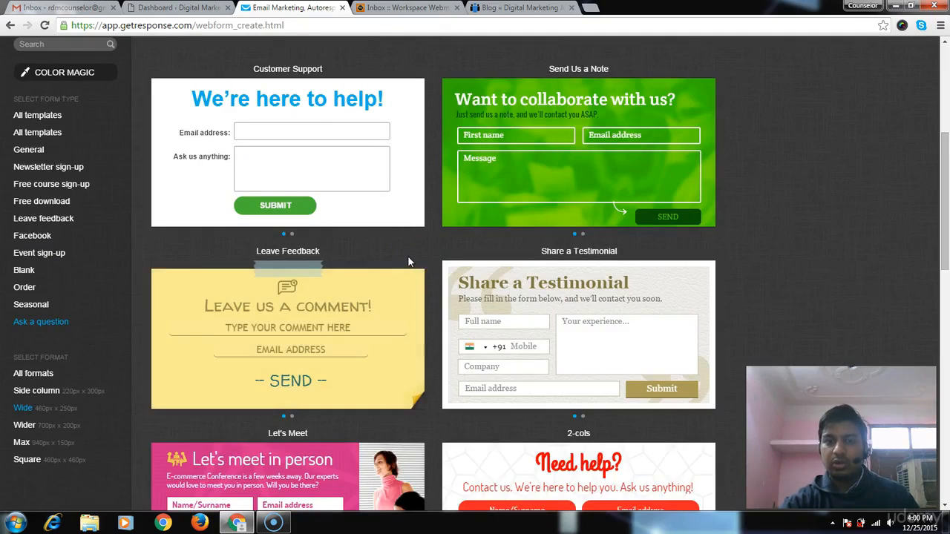
pyautogui.moveTo(411, 293)
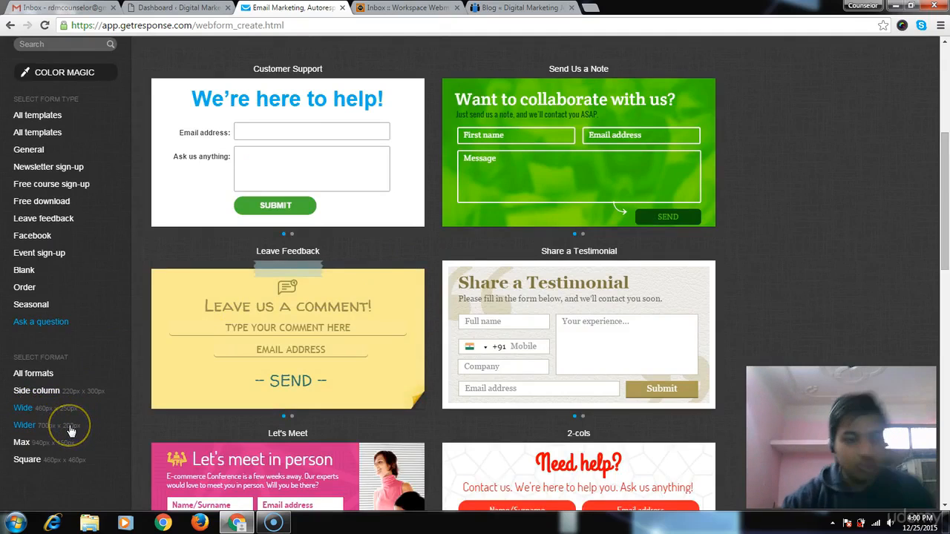
pyautogui.moveTo(313, 112)
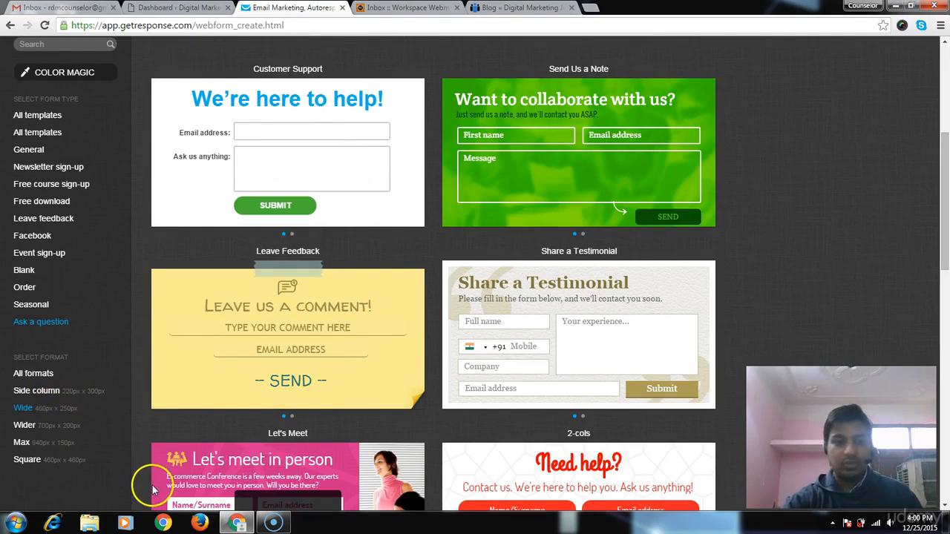
# - View the Ask a question templates in the Wider format (700px x 200px), and switch to the Max format (940px x 150px)
pyautogui.click(63, 431)
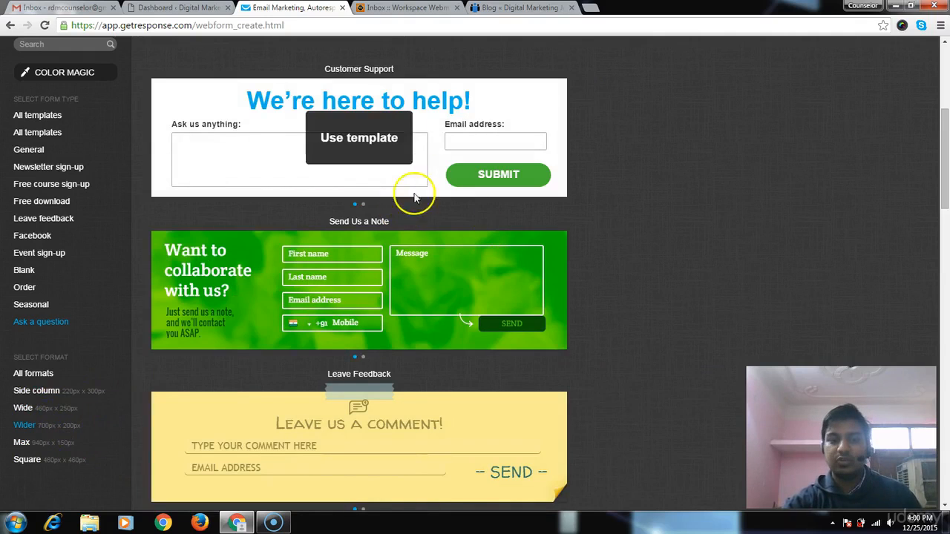
pyautogui.scroll(-1, 408, 300)
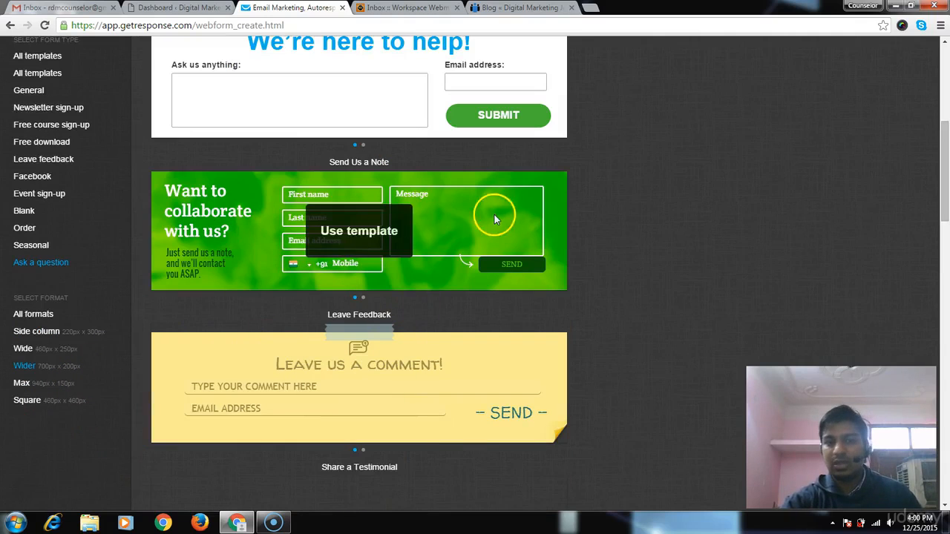
pyautogui.click(34, 391)
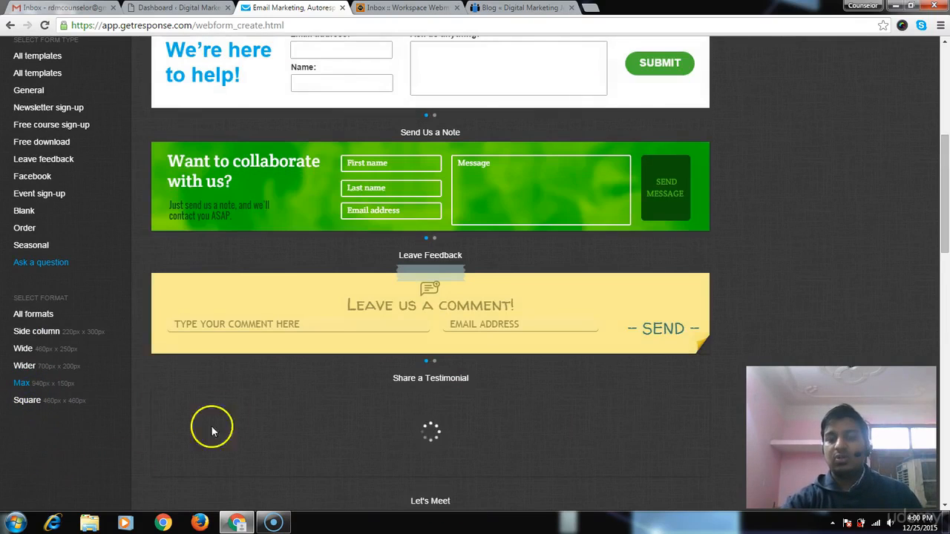
# - Look over the Ask a question templates in the Max and Square (460px x 460px) formats, and view the website's blog page
pyautogui.scroll(2, 310, 375)
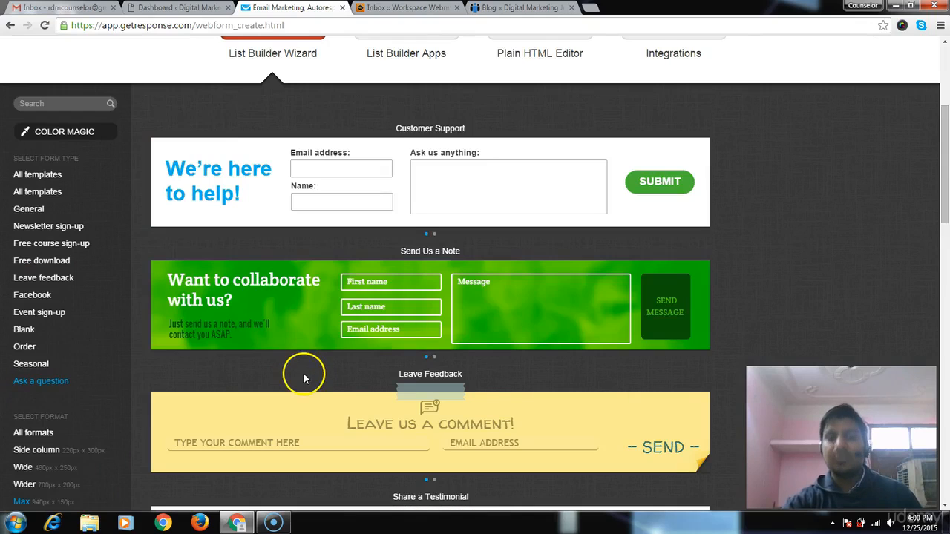
pyautogui.scroll(-1, 303, 389)
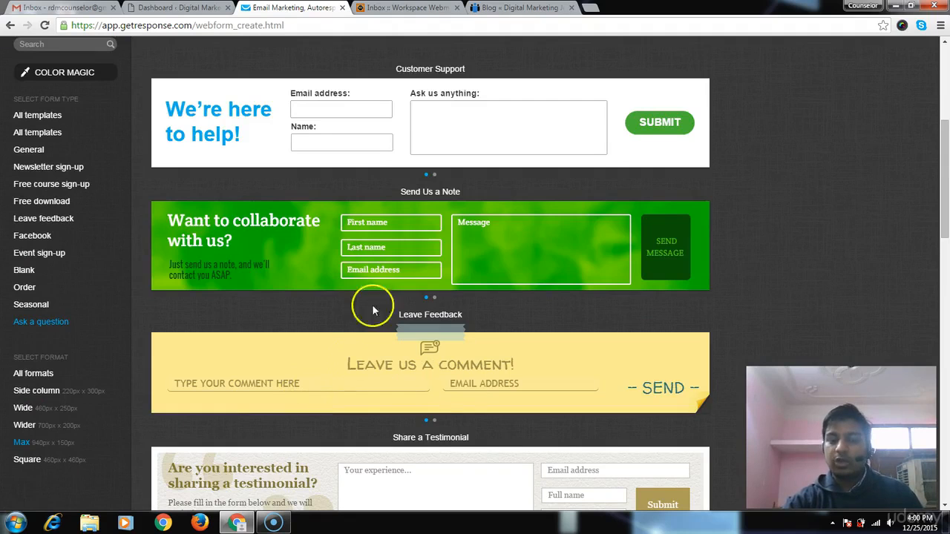
pyautogui.click(33, 459)
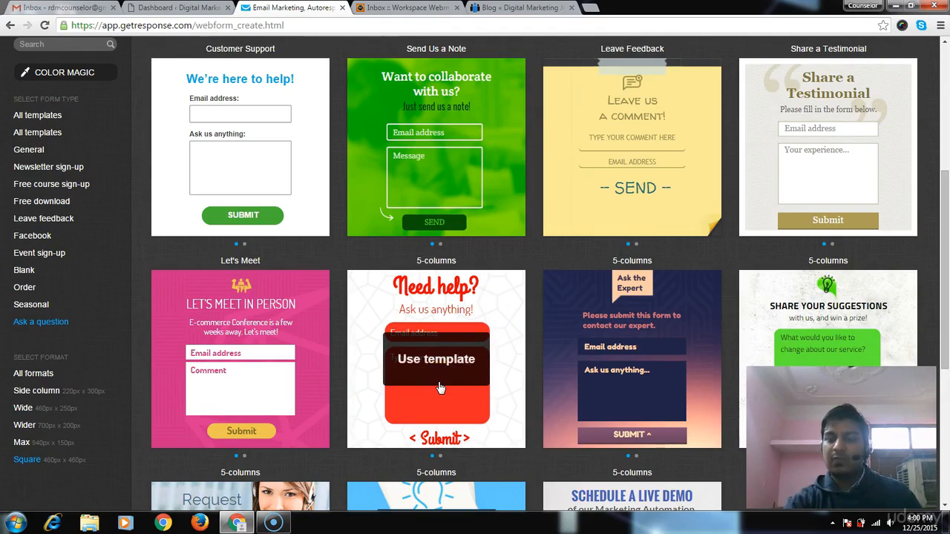
pyautogui.scroll(2, 440, 388)
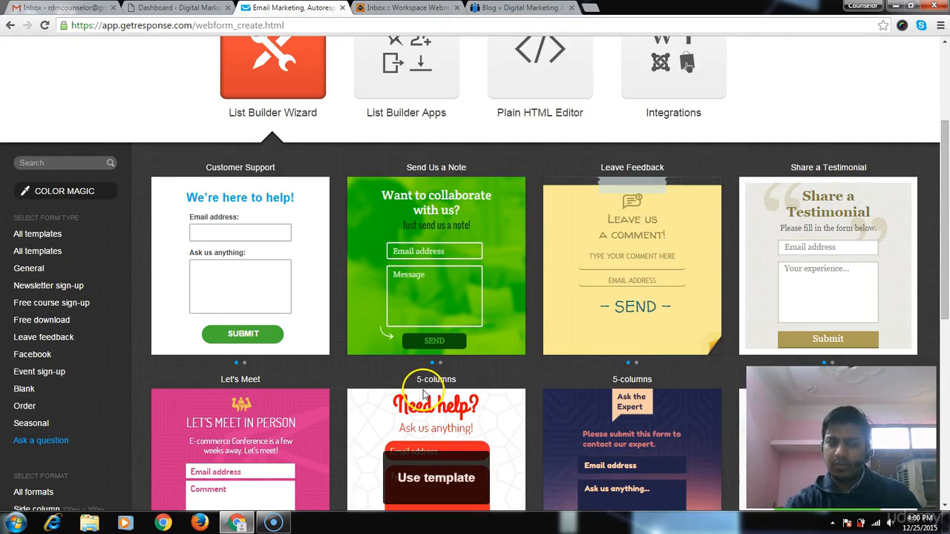
pyautogui.click(519, 8)
pyautogui.scroll(2, 428, 323)
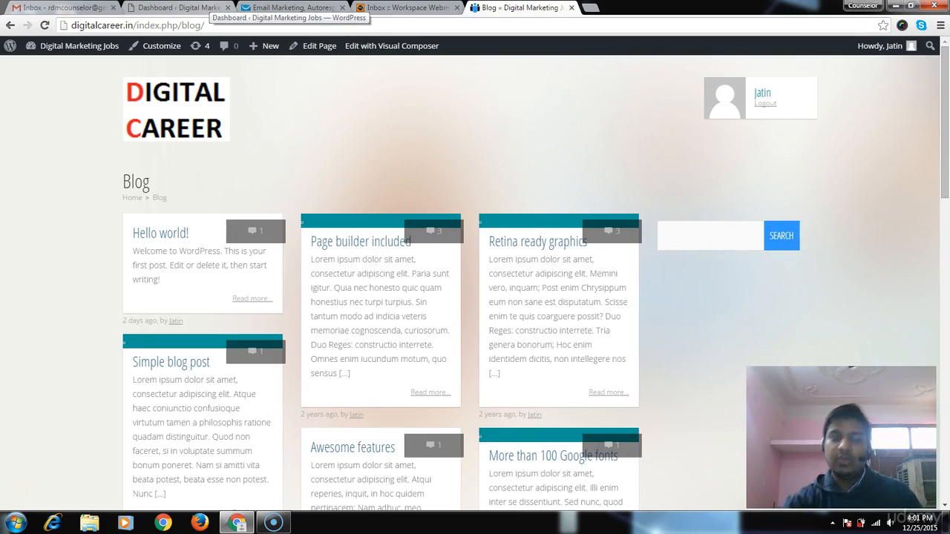
# - From the website's WordPress dashboard, open the upload form for adding a new plugin in .zip format
pyautogui.click(212, 8)
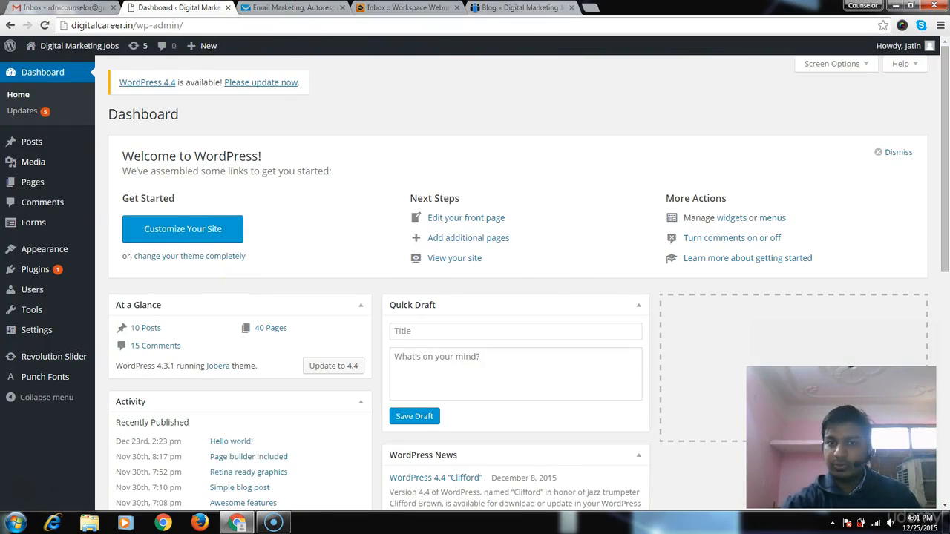
pyautogui.click(519, 7)
pyautogui.click(176, 6)
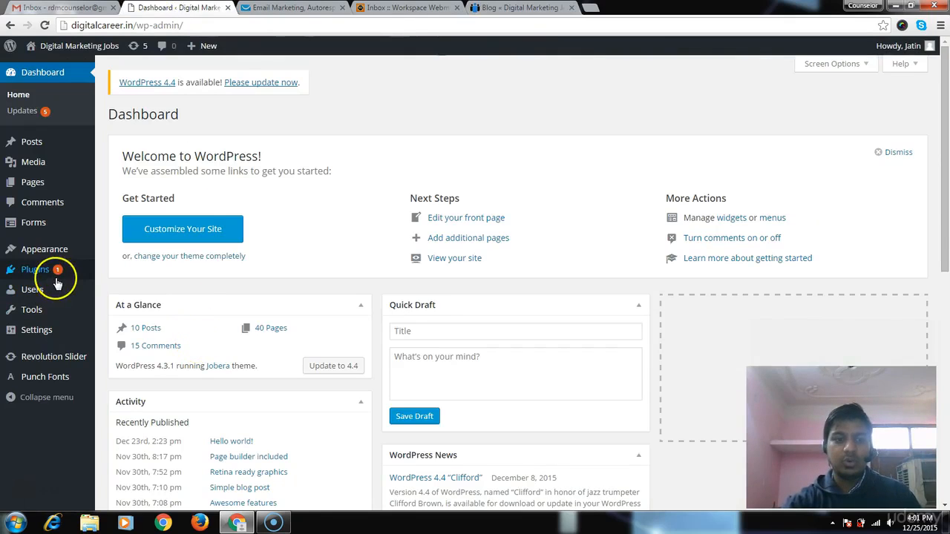
pyautogui.moveTo(58, 276)
pyautogui.click(132, 272)
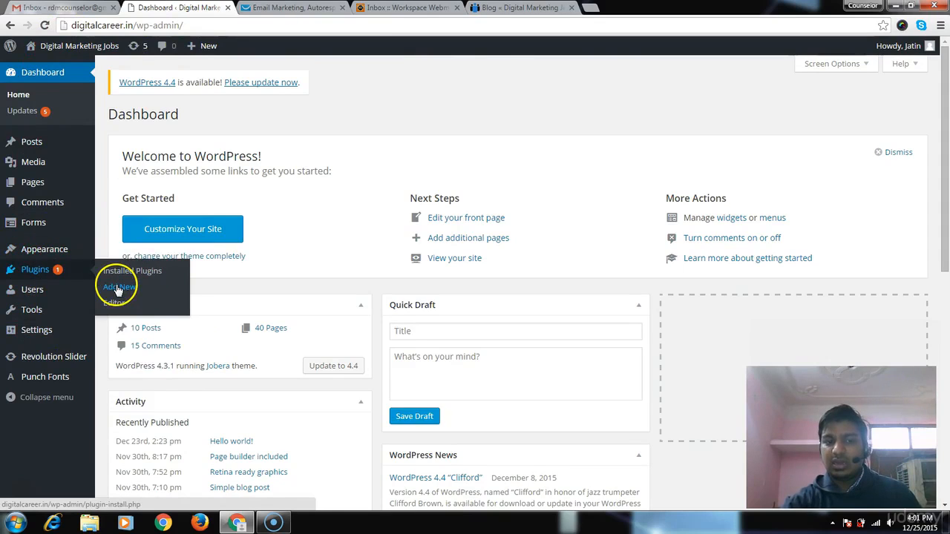
pyautogui.click(116, 285)
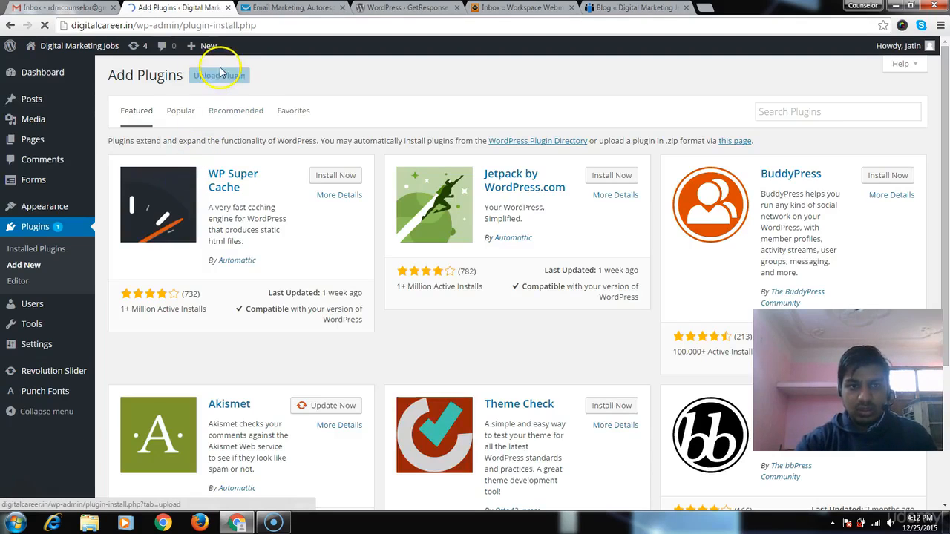
pyautogui.click(219, 77)
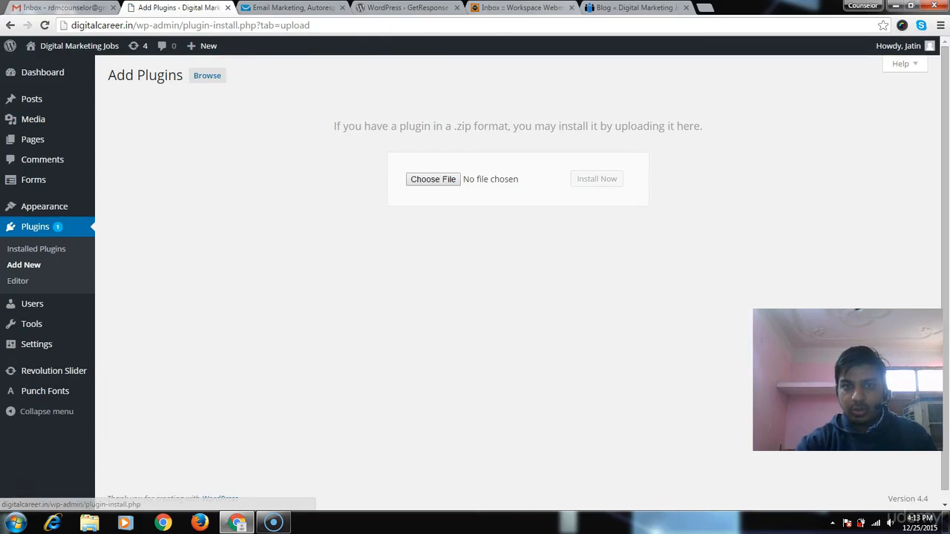
# - Copy the full web address of the GetResponse Integration plugin page on wordpress.org
pyautogui.click(380, 10)
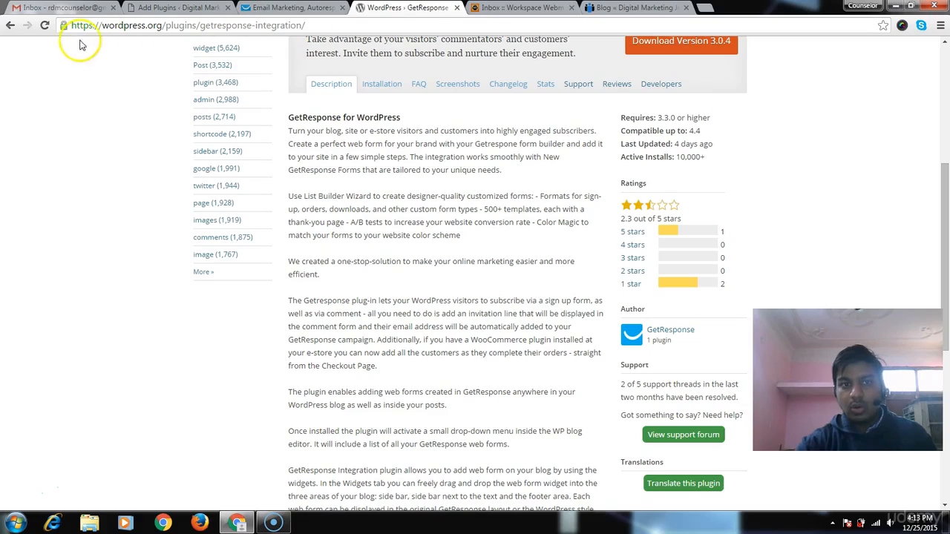
pyautogui.moveTo(106, 28); pyautogui.dragTo(190, 26)
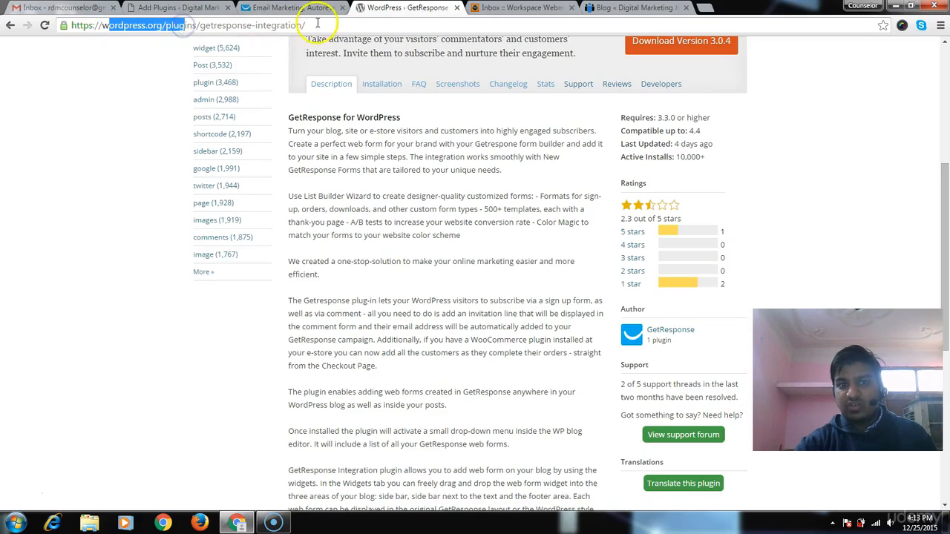
pyautogui.moveTo(304, 25); pyautogui.dragTo(64, 25)
pyautogui.hotkey('ctrl', 'c')
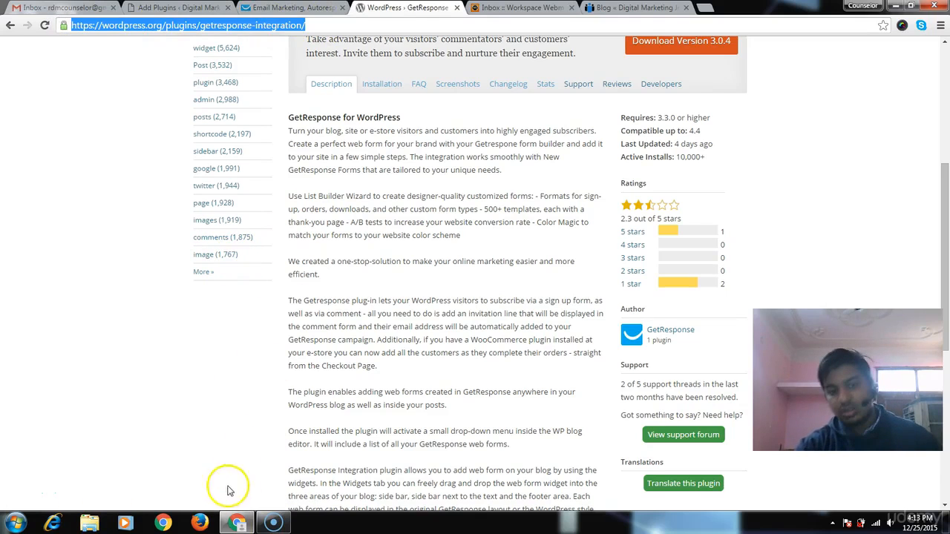
# - Start Microsoft Word 2010 and open the recovered autosaved version of Document1
pyautogui.click(12, 523)
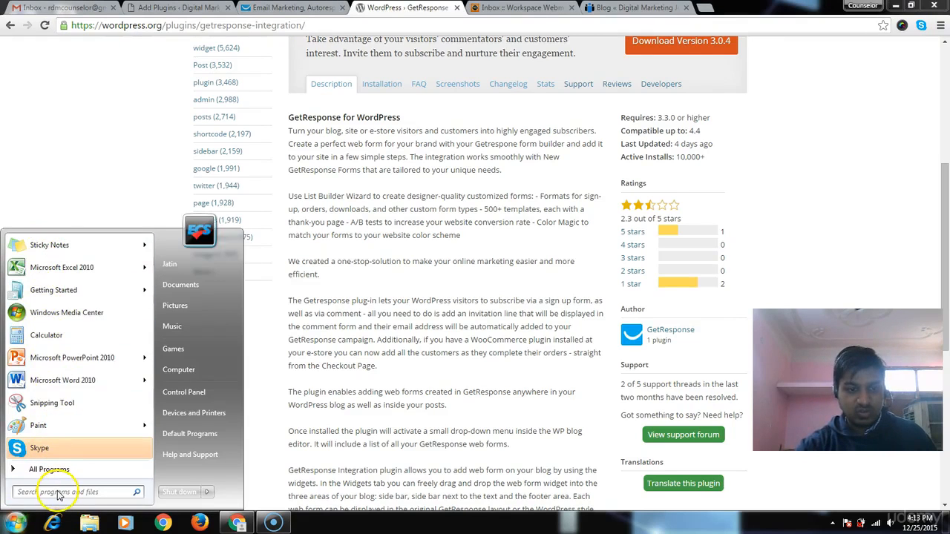
pyautogui.write('wor')
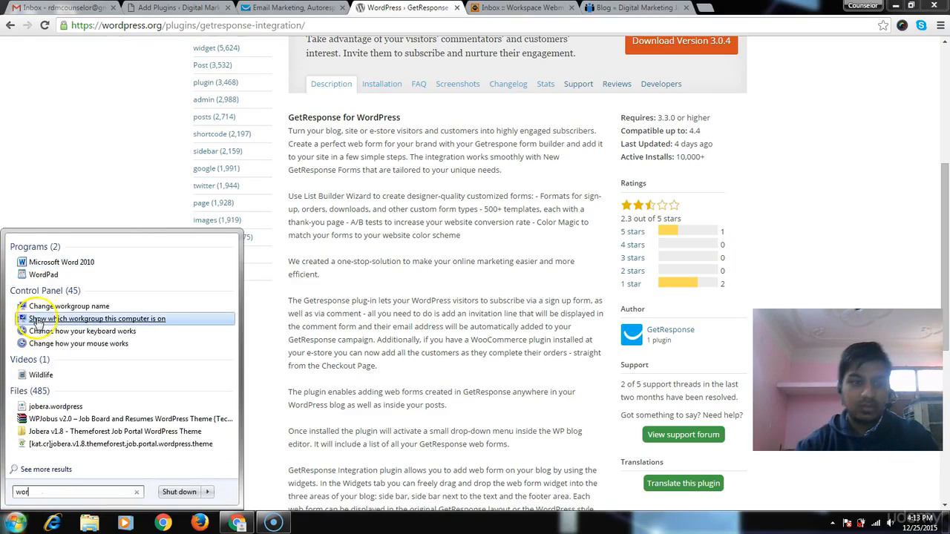
pyautogui.click(43, 262)
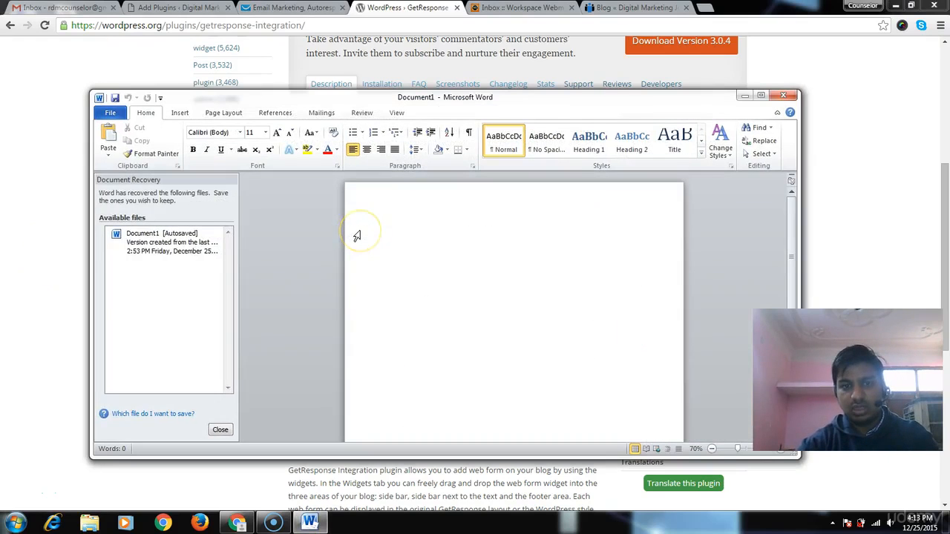
pyautogui.click(221, 431)
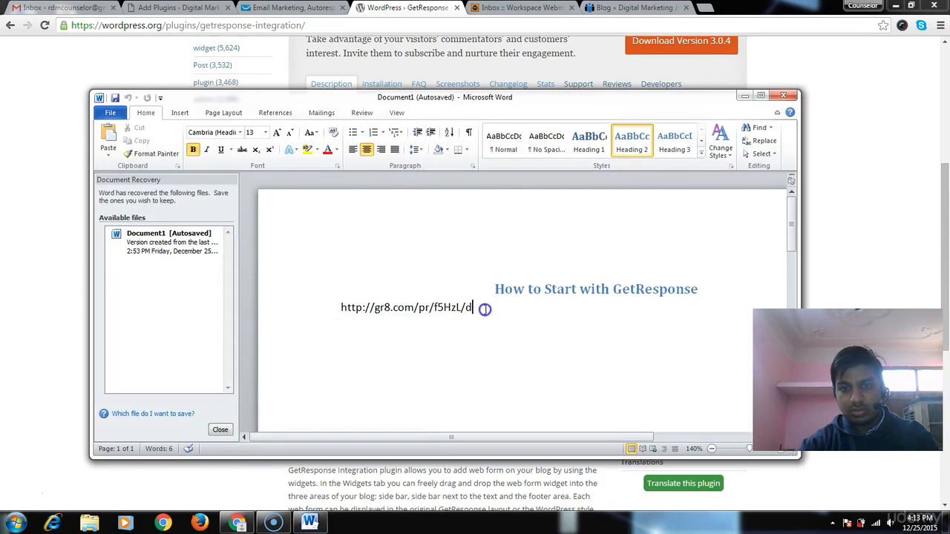
# - Paste the copied plugin page address on a new line below the existing link in the document, and minimize Word
pyautogui.click(485, 309)
pyautogui.press('Return')
pyautogui.hotkey('ctrl', 'v')
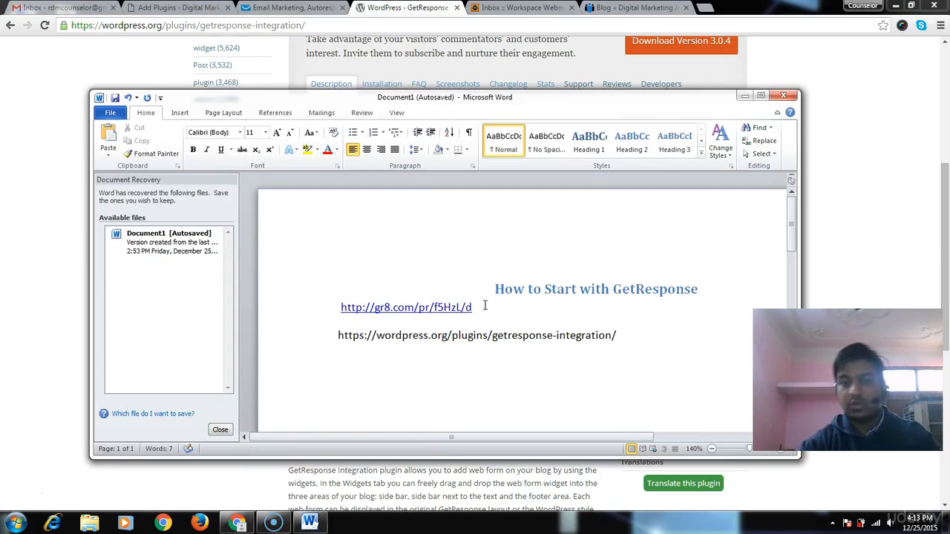
pyautogui.click(744, 95)
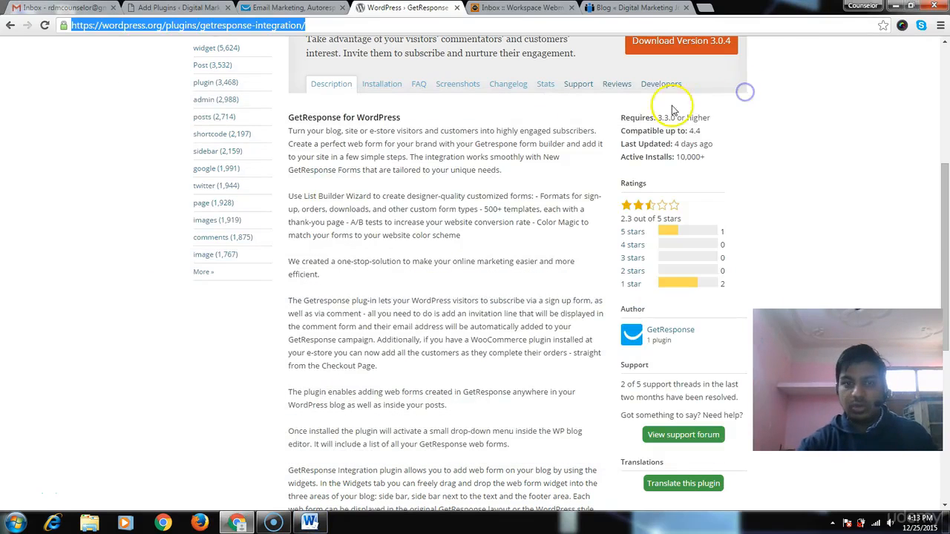
# - Look over the GetResponse Integration plugin page and download Version 3.0.4 of the plugin
pyautogui.click(439, 250)
pyautogui.scroll(3, 444, 250)
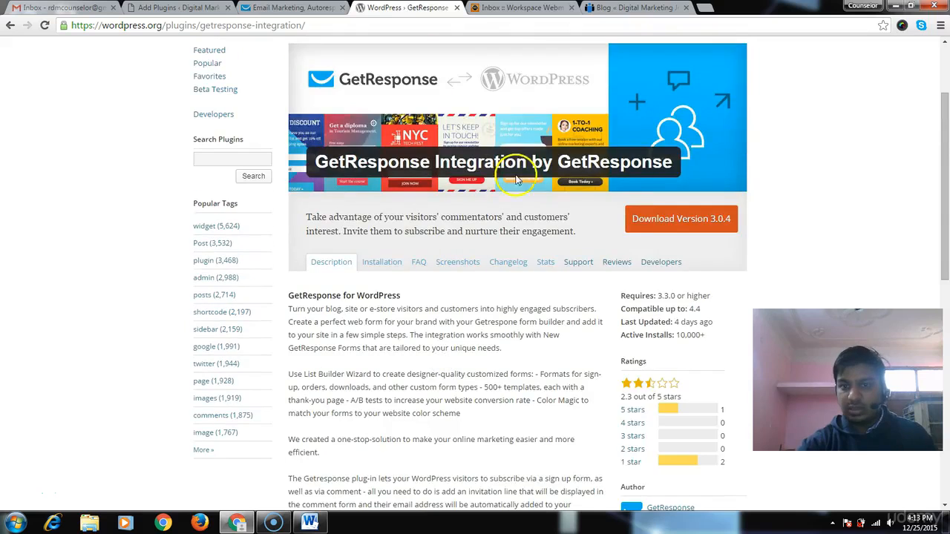
pyautogui.scroll(-2, 625, 333)
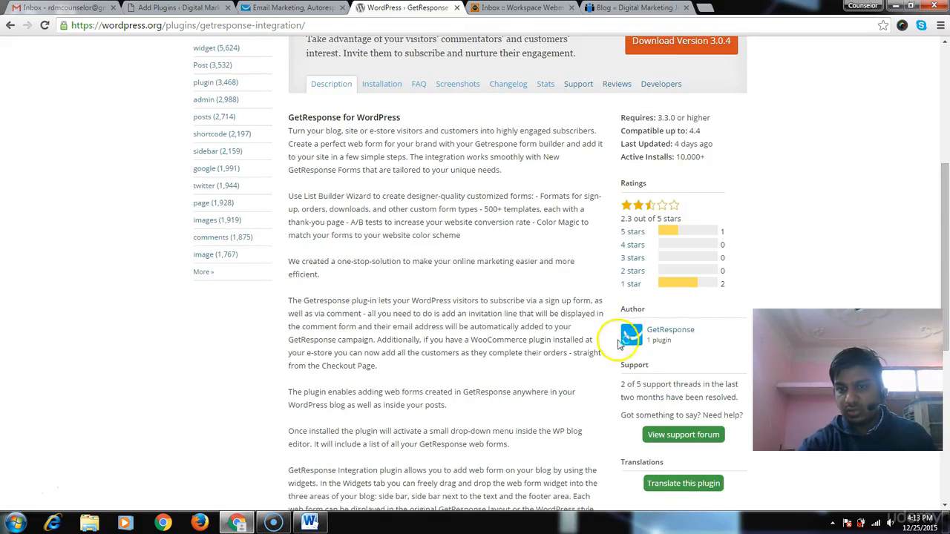
pyautogui.scroll(2, 667, 343)
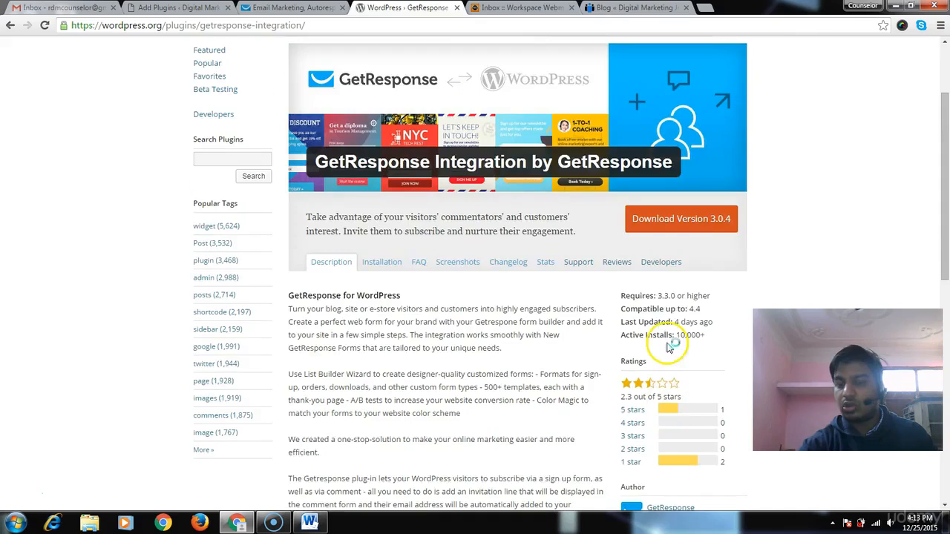
pyautogui.click(647, 218)
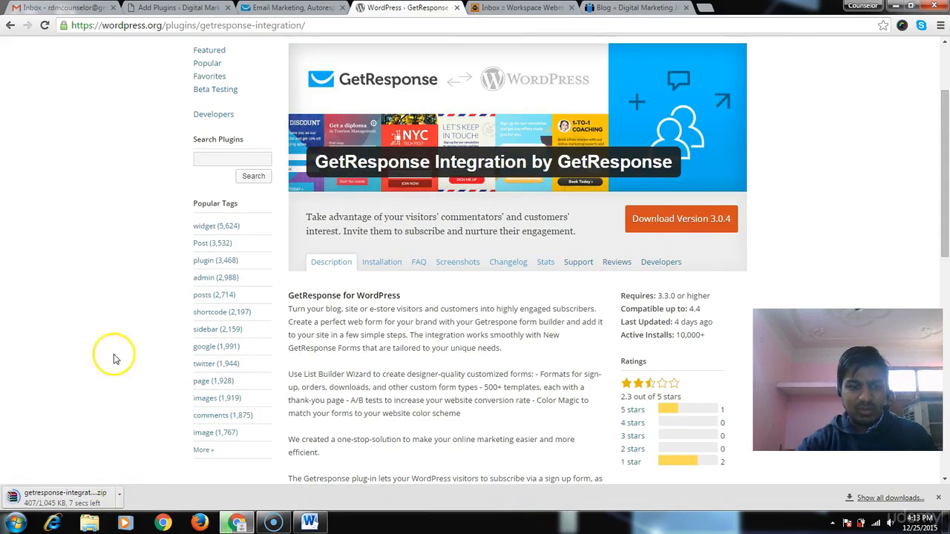
# - Upload the getresponse-integration zip archive from the Downloads folder to WordPress and install it as a plugin
pyautogui.click(182, 7)
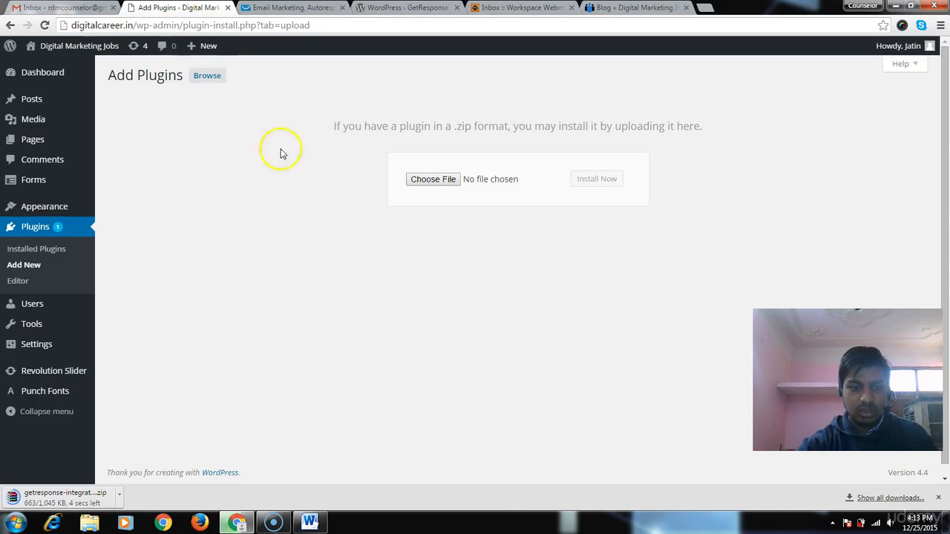
pyautogui.click(443, 182)
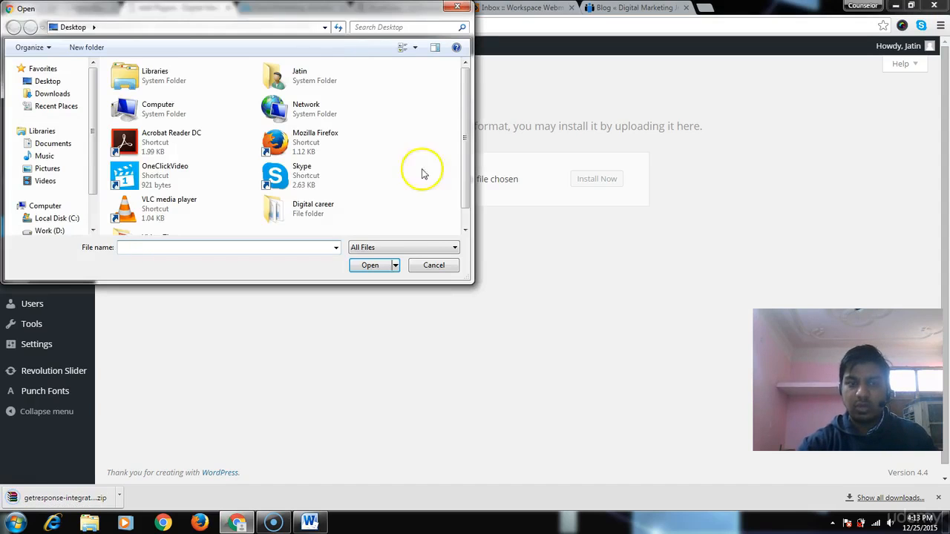
pyautogui.click(52, 94)
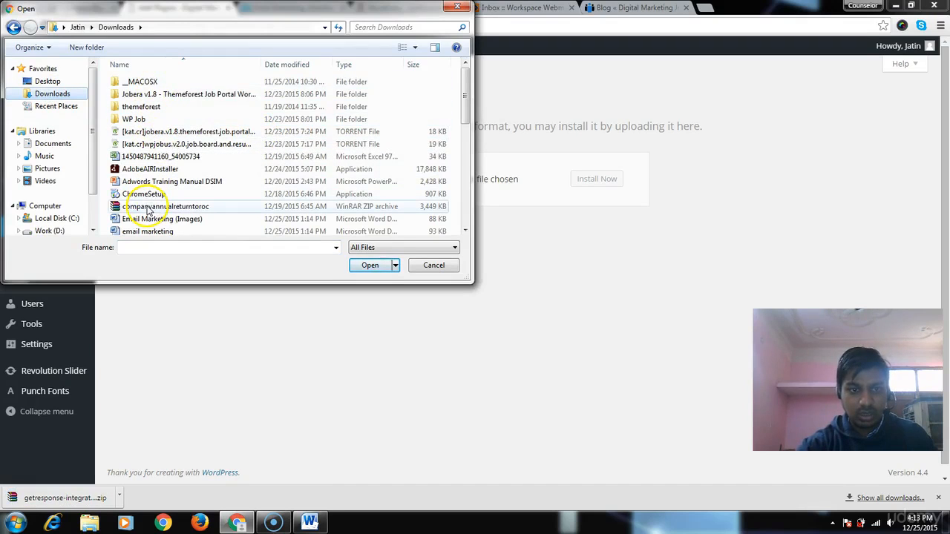
pyautogui.scroll(-2, 214, 215)
pyautogui.click(362, 131)
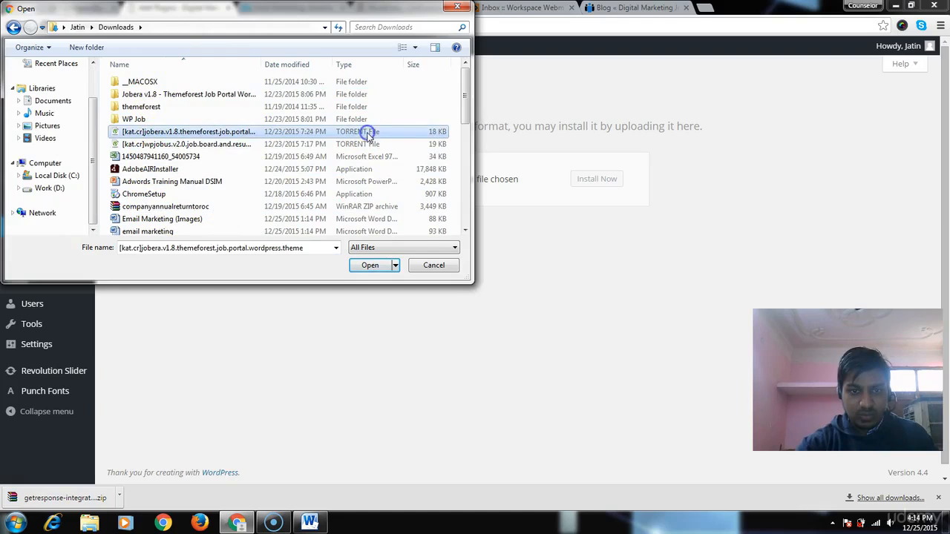
pyautogui.scroll(-2, 364, 138)
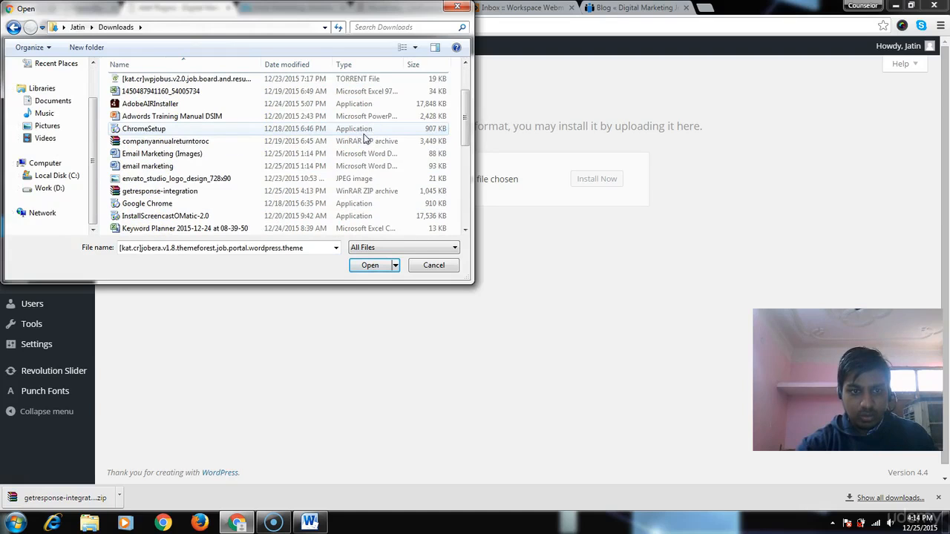
pyautogui.doubleClick(159, 191)
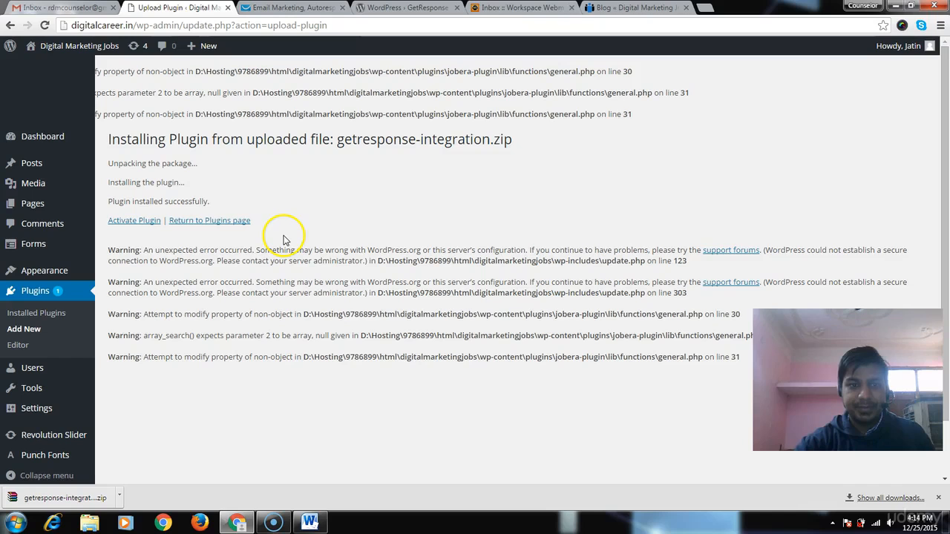
# - Activate the newly installed GetResponse plugin, and look over the warnings and the list of installed plugins
pyautogui.click(125, 221)
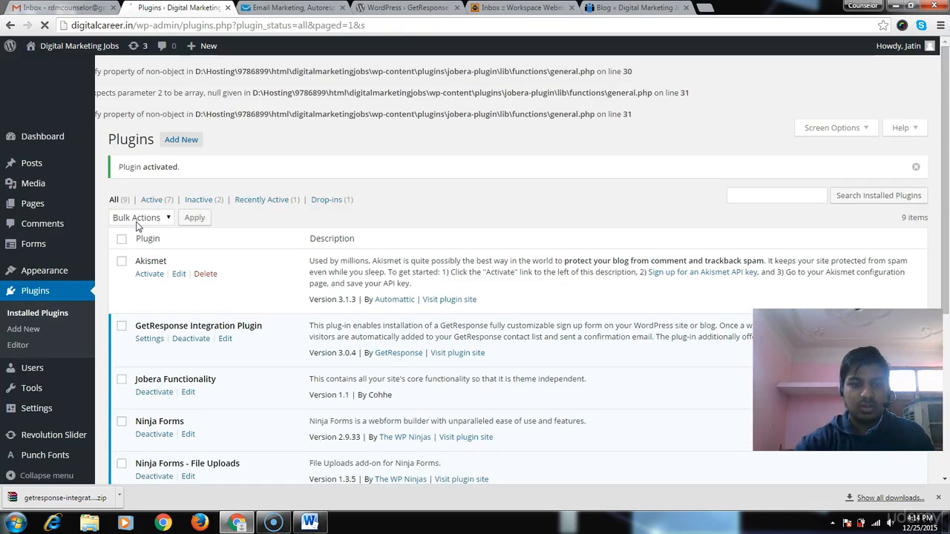
pyautogui.scroll(-2, 307, 212)
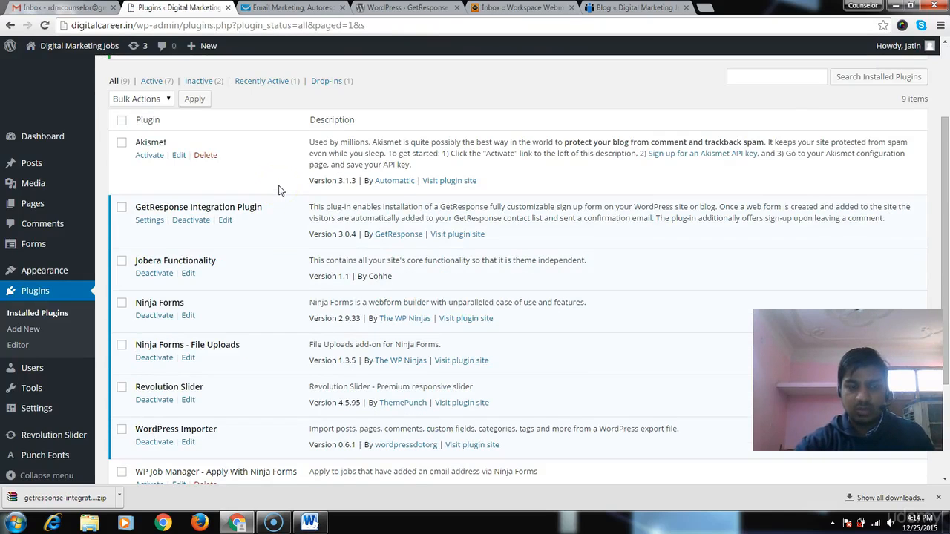
pyautogui.scroll(2, 277, 191)
pyautogui.moveTo(108, 71); pyautogui.dragTo(656, 112)
pyautogui.click(602, 140)
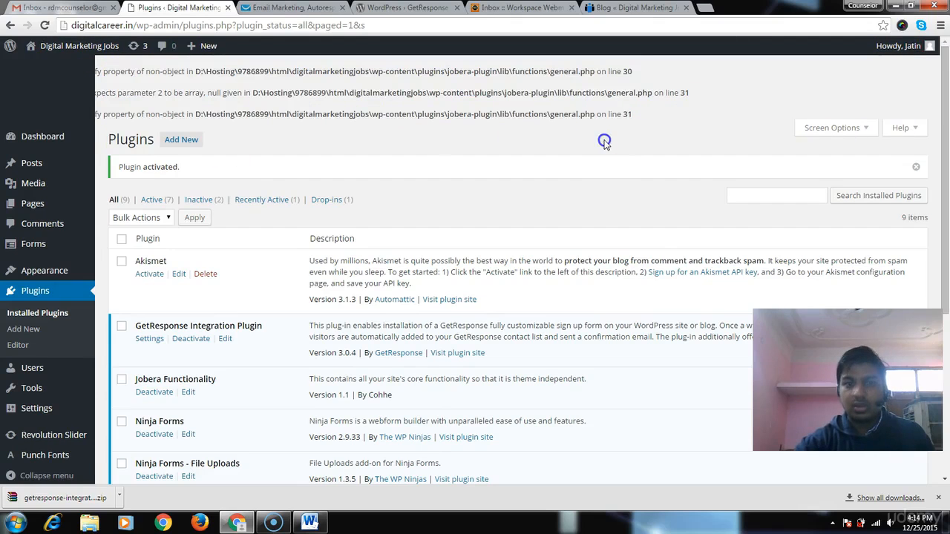
pyautogui.scroll(-3, 341, 234)
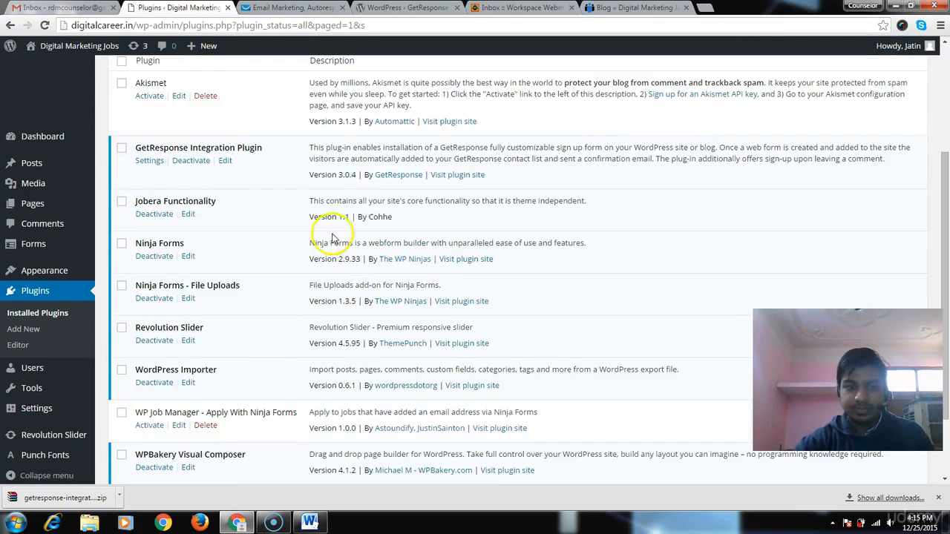
# - Open the settings of the GetResponse Integration Plugin and go to its empty API Key field
pyautogui.click(149, 161)
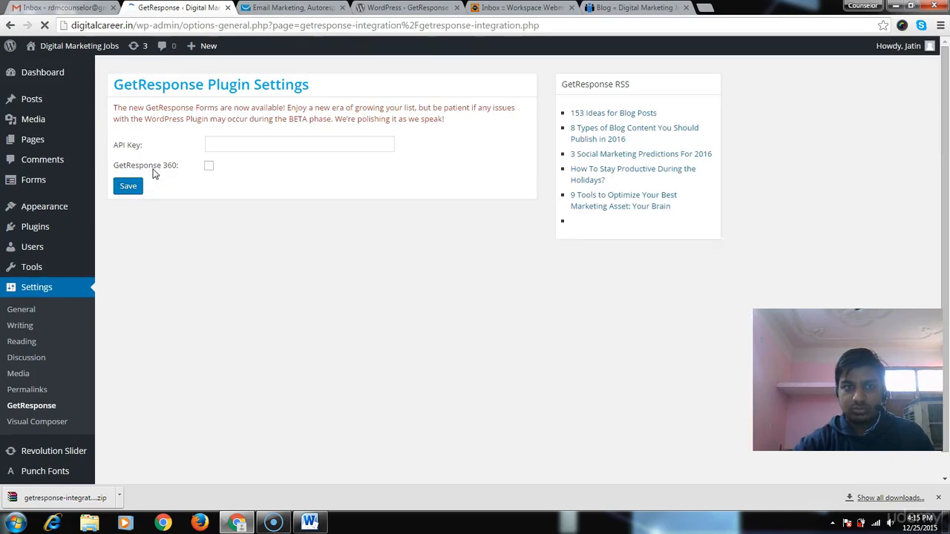
pyautogui.click(175, 171)
pyautogui.click(222, 147)
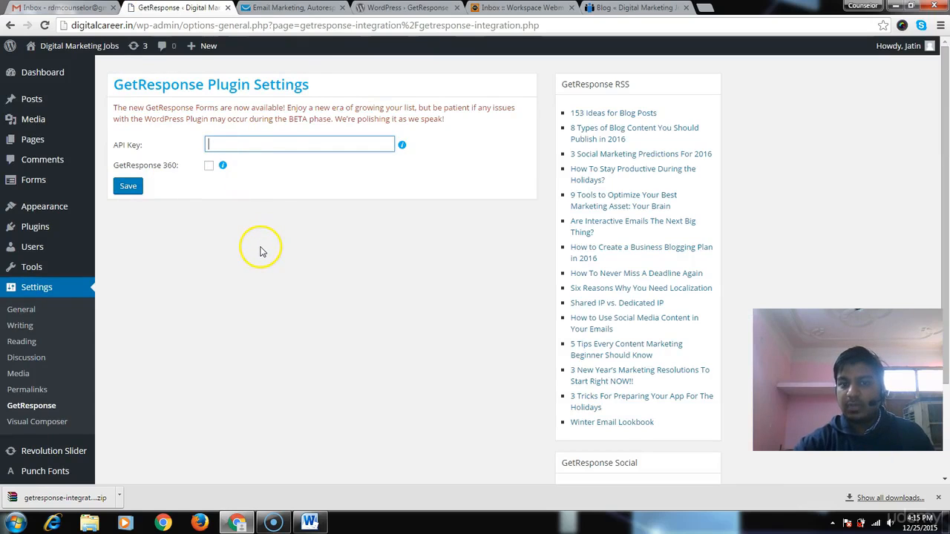
# - Open the GetResponse account details in a separate tab and copy the secret API key from the API & OAuth page
pyautogui.click(295, 7)
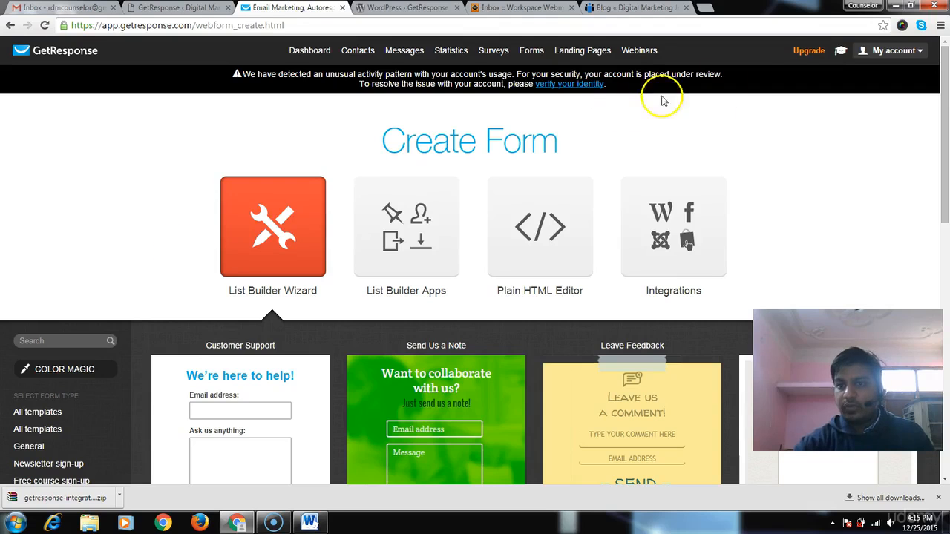
pyautogui.click(894, 50)
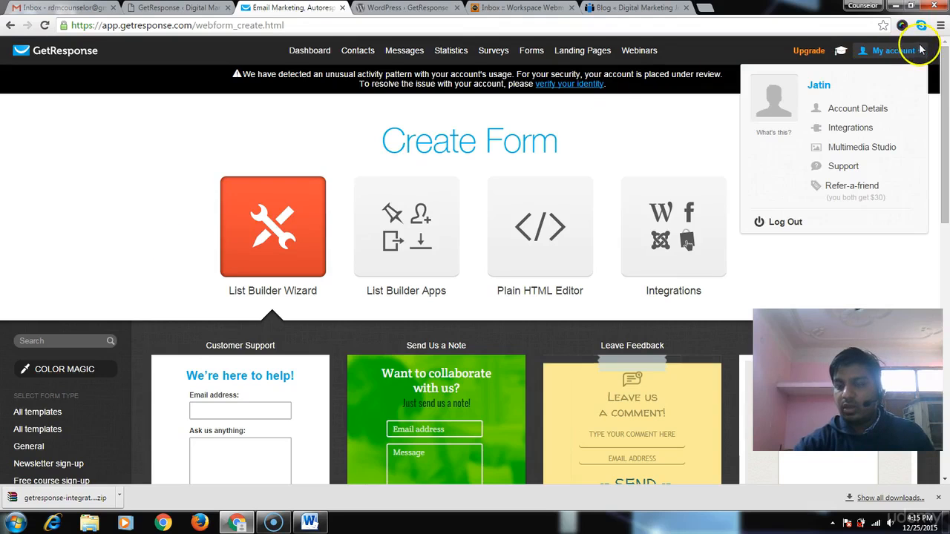
pyautogui.rightClick(832, 112)
pyautogui.click(852, 117)
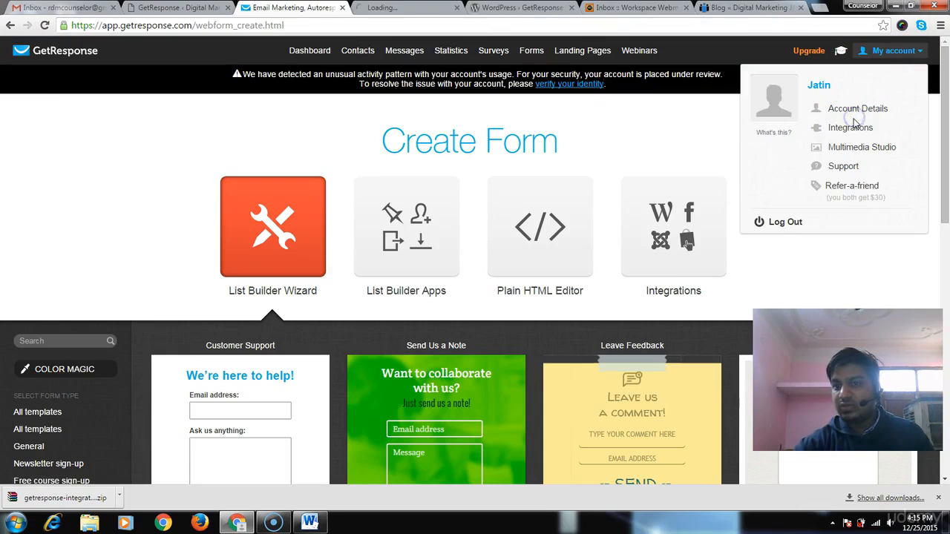
pyautogui.click(375, 8)
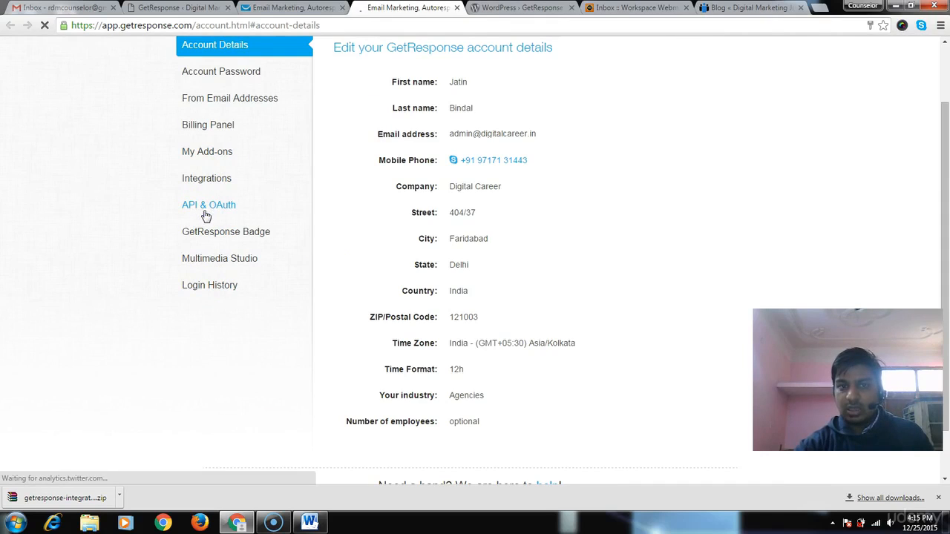
pyautogui.click(206, 213)
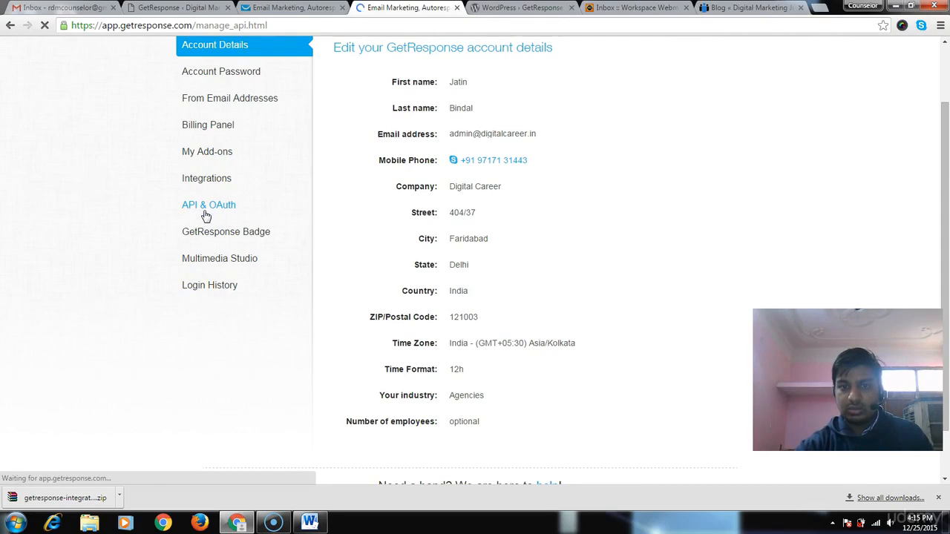
pyautogui.click(616, 190)
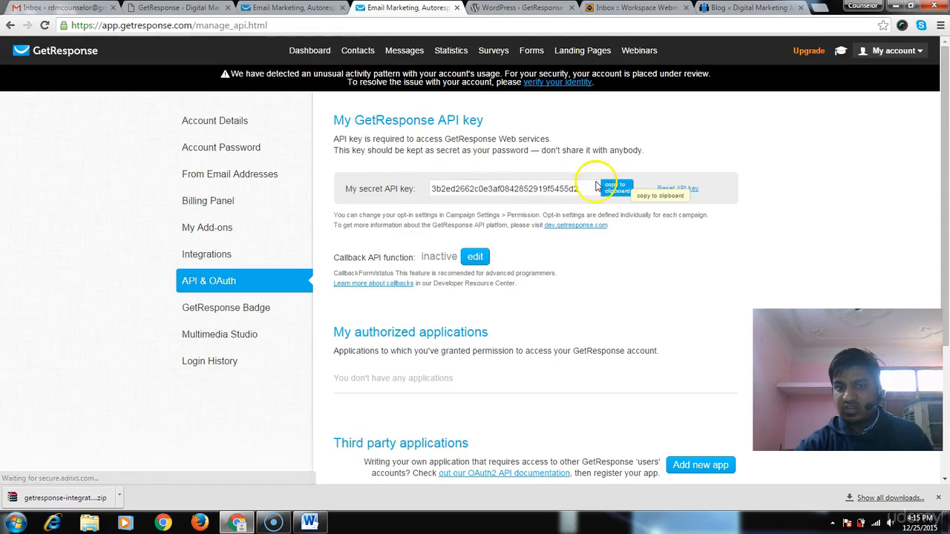
# - Paste the copied API key into the API Key field of the WordPress plugin settings and save
pyautogui.hotkey('ctrl', 'shift', 'Tab')
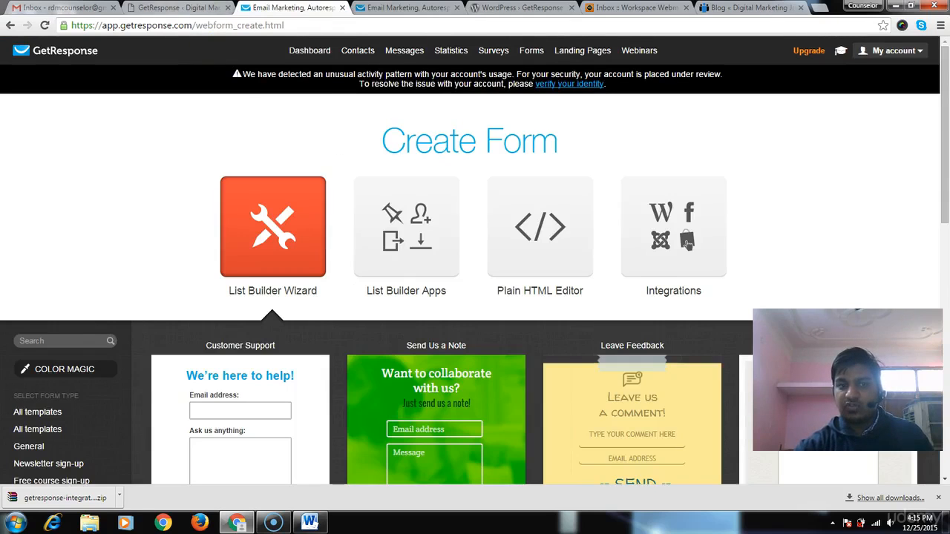
pyautogui.hotkey('ctrl', 'shift', 'Tab')
pyautogui.rightClick(267, 144)
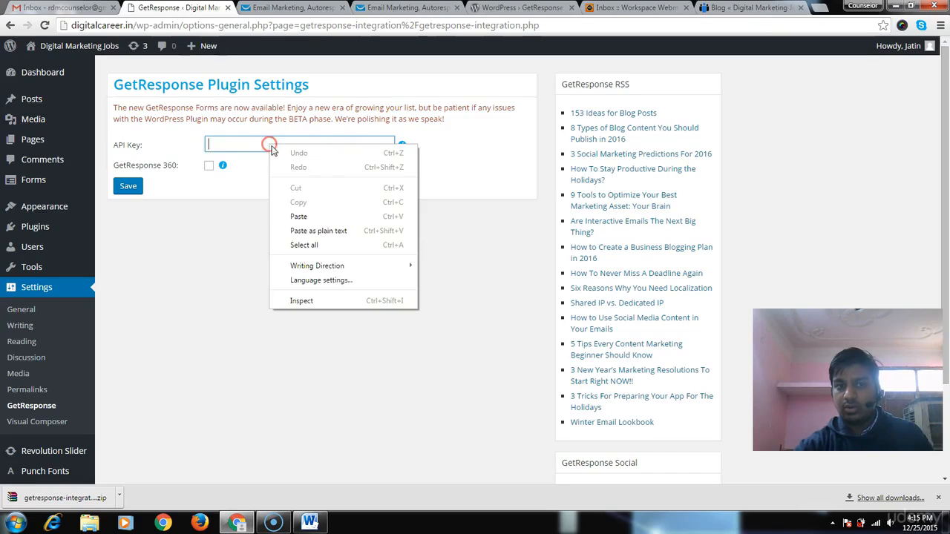
pyautogui.click(299, 216)
pyautogui.click(130, 186)
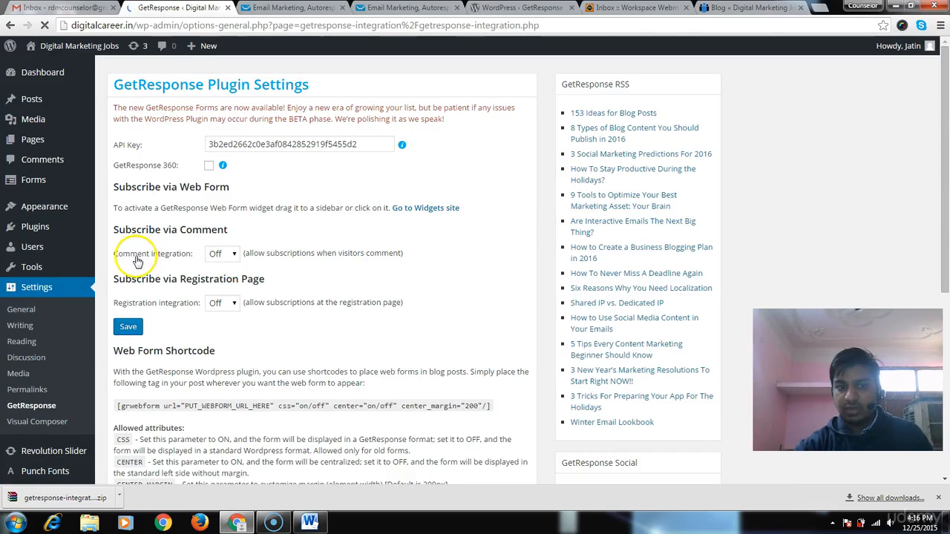
# - Turn on comment integration for visitor subscriptions, keeping the preselected target campaign
pyautogui.click(224, 256)
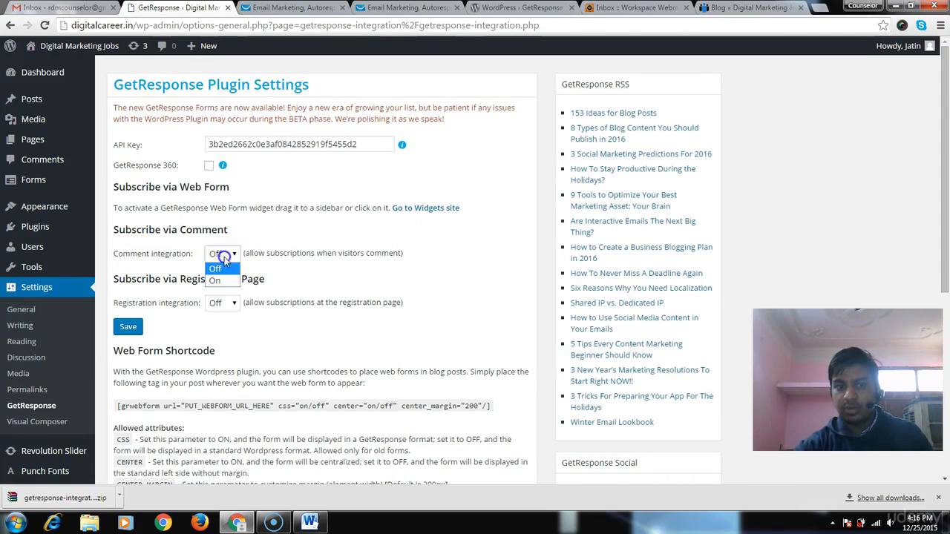
pyautogui.click(217, 281)
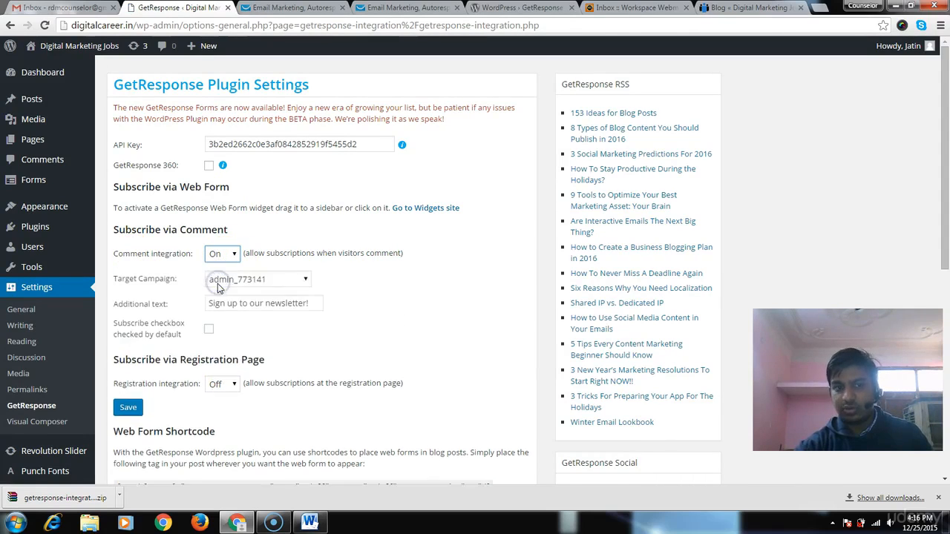
pyautogui.scroll(-1, 368, 293)
pyautogui.click(288, 217)
pyautogui.click(285, 218)
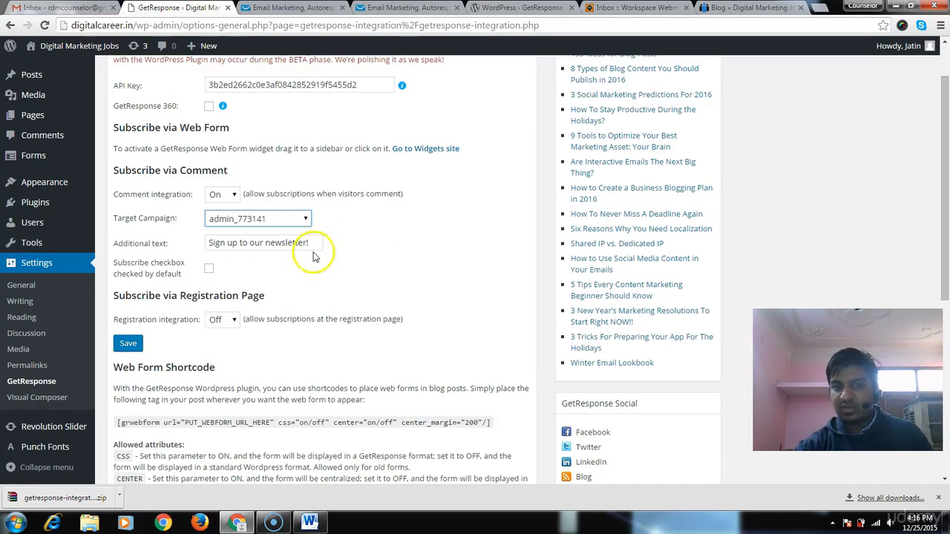
# - Turn on registration integration for subscriptions at the registration page and save the plugin settings
pyautogui.scroll(-1, 232, 311)
pyautogui.click(232, 260)
pyautogui.click(226, 287)
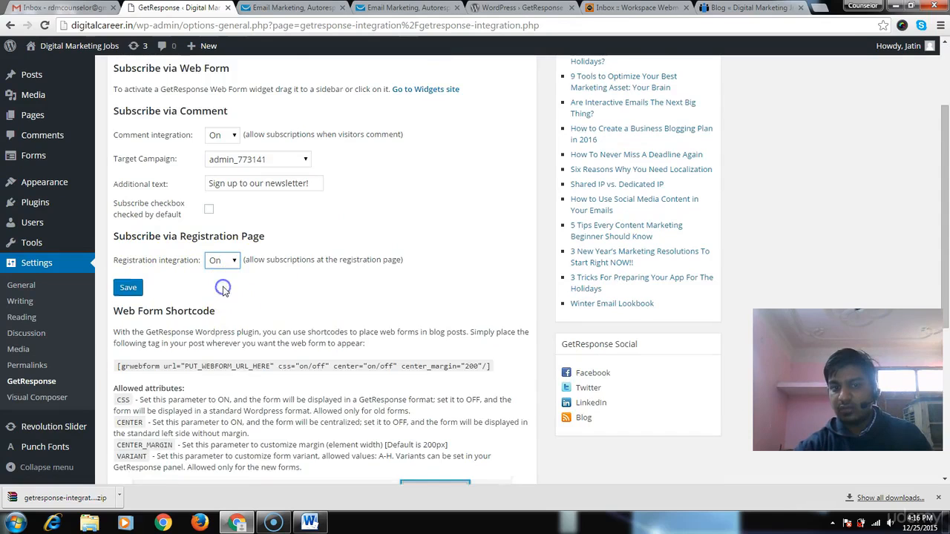
pyautogui.click(127, 362)
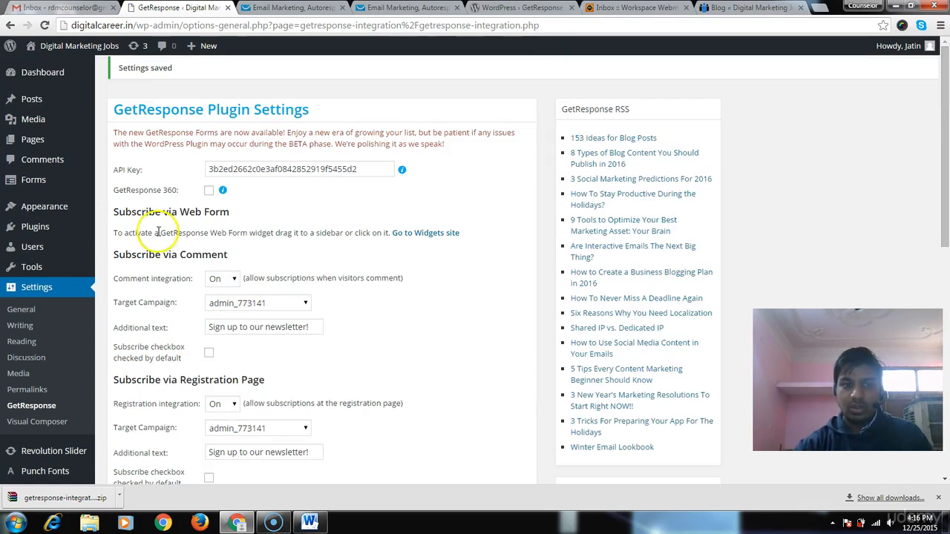
# - Add the GetResponse Web Form widget to the Blog Sidebar below Search and check its Web Form choices
pyautogui.moveTo(54, 268)
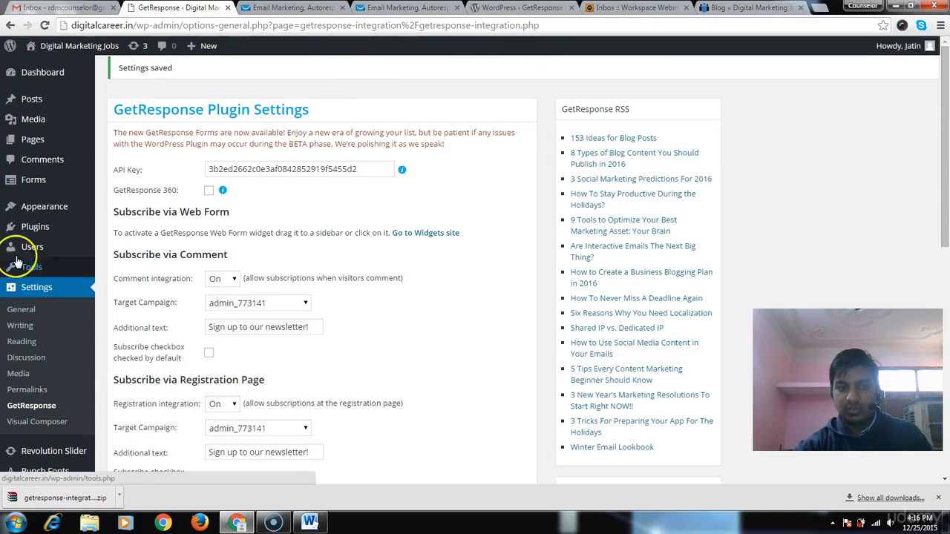
pyautogui.moveTo(46, 202)
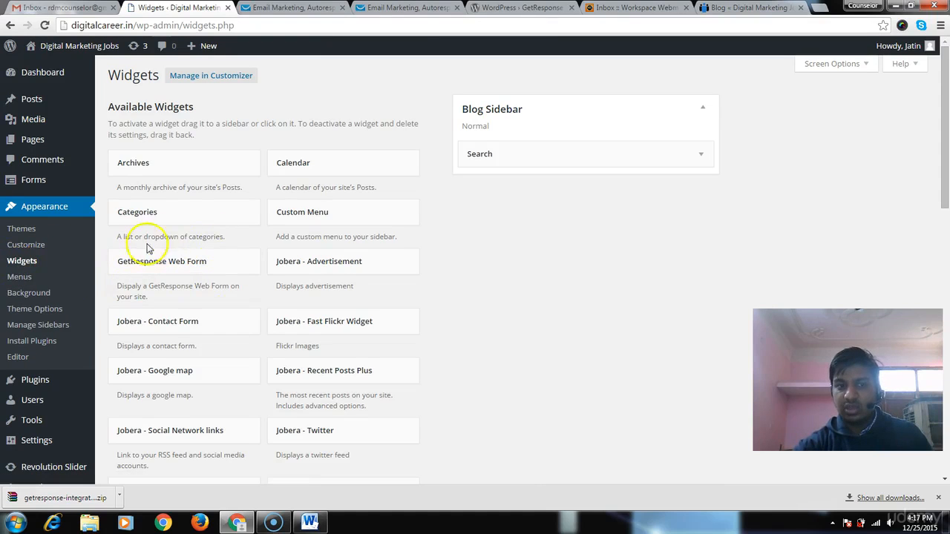
pyautogui.moveTo(134, 264); pyautogui.dragTo(505, 185)
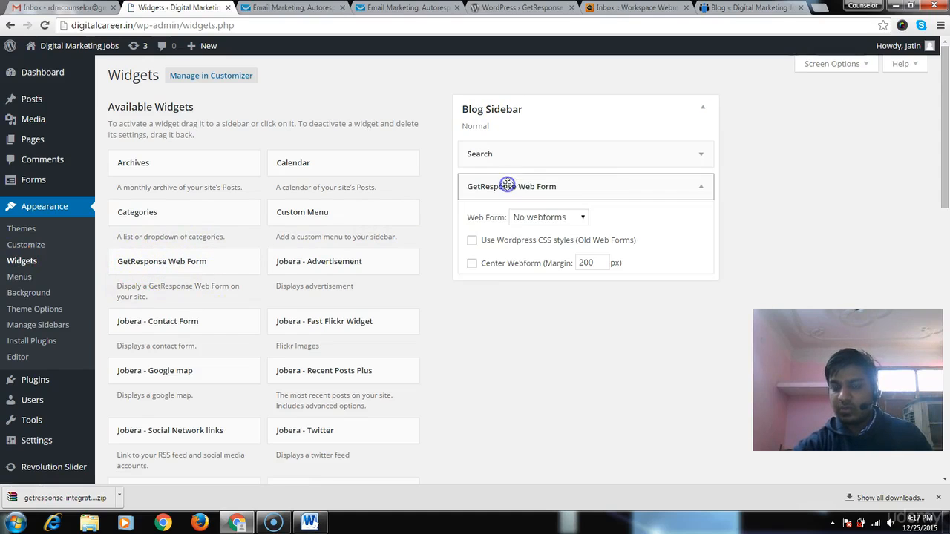
pyautogui.click(539, 218)
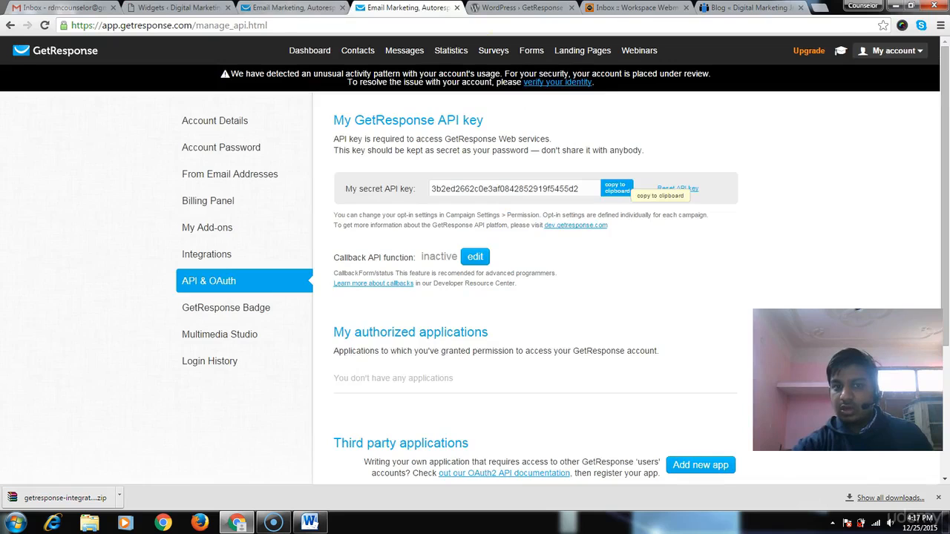
# - Go to GetResponse's Create Form page, filter the templates to Free course sign-up, and look over the designs
pyautogui.click(326, 9)
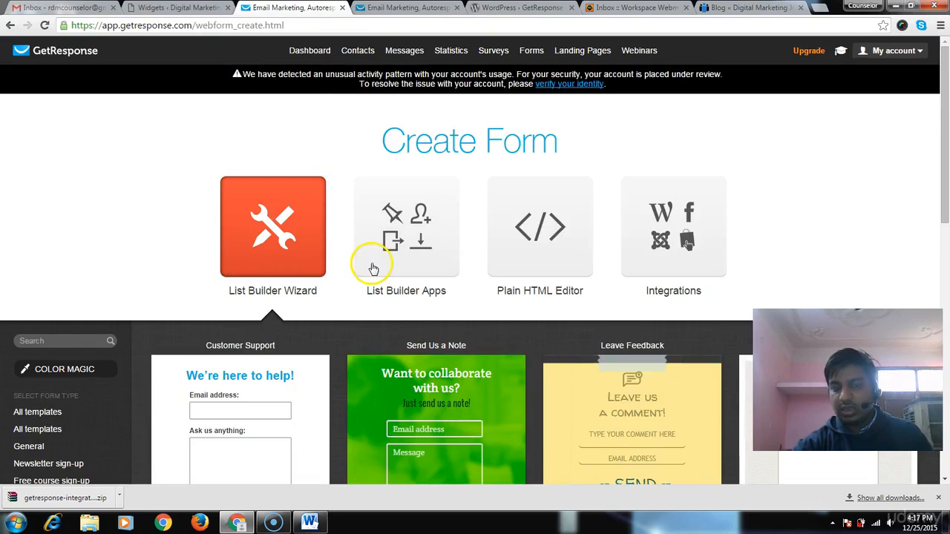
pyautogui.scroll(-1, 373, 269)
pyautogui.scroll(-3, 356, 254)
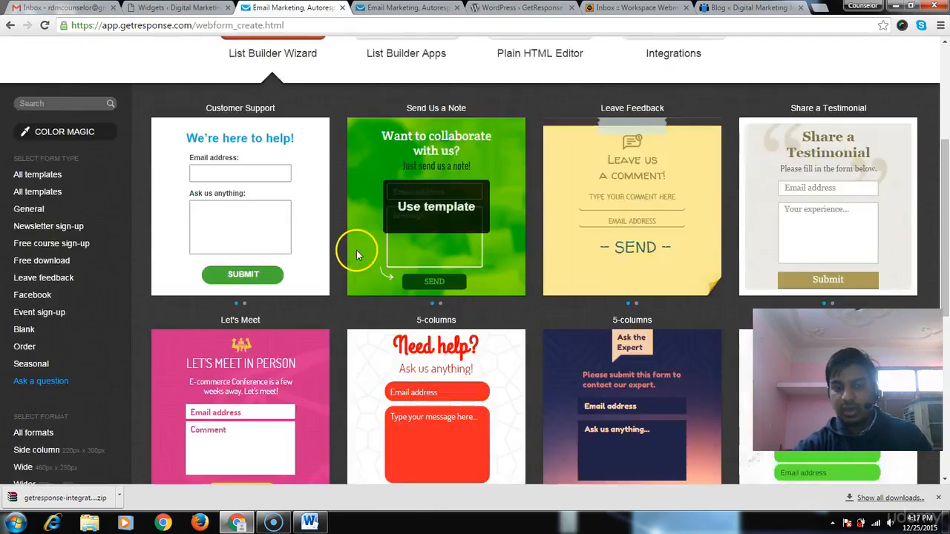
pyautogui.scroll(-2, 356, 250)
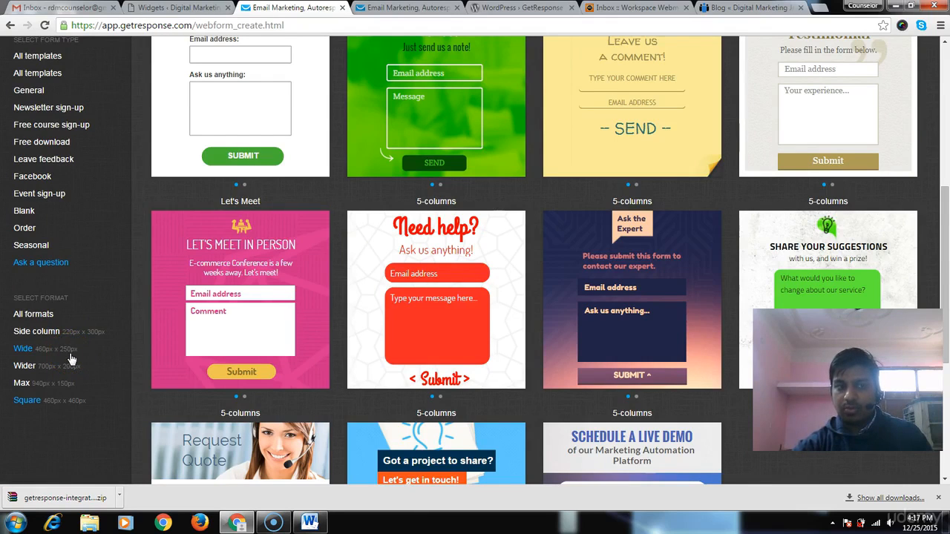
pyautogui.click(57, 128)
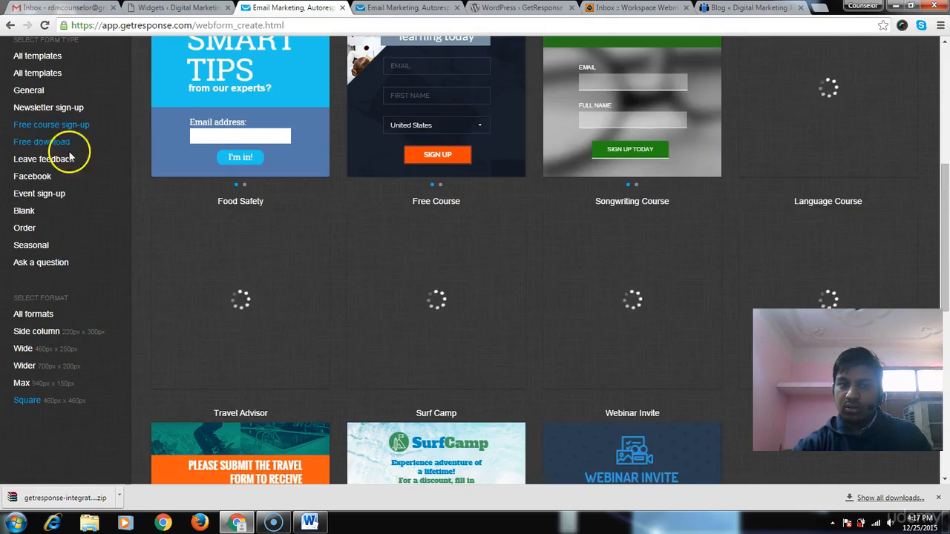
pyautogui.scroll(2, 196, 296)
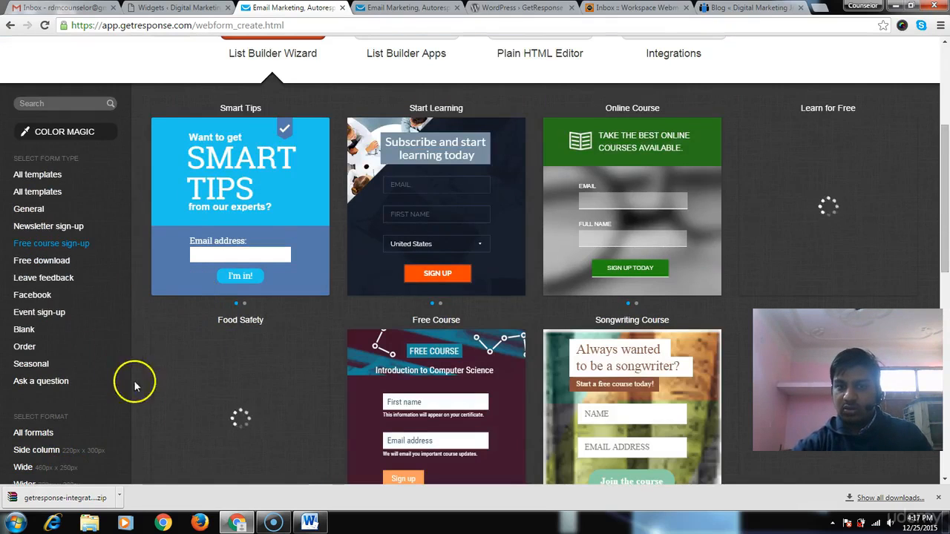
pyautogui.scroll(-1, 491, 279)
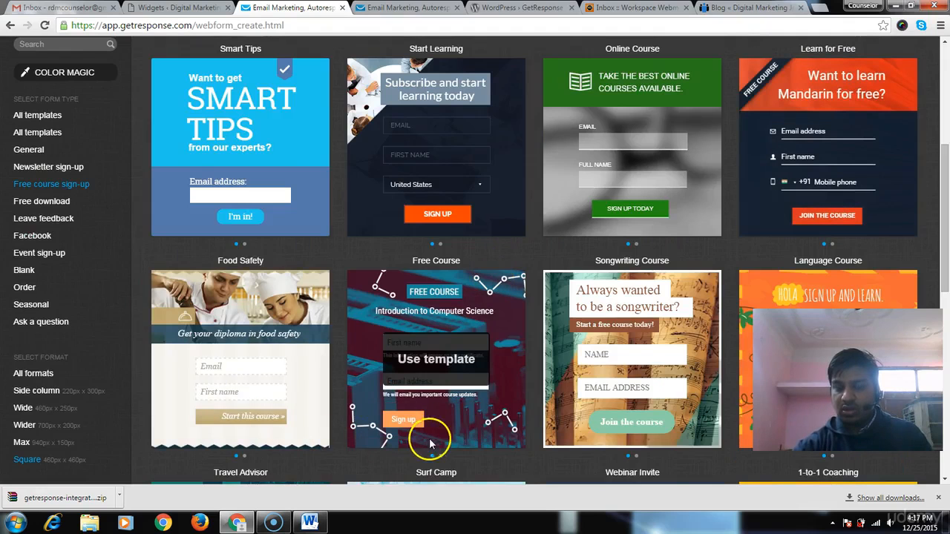
pyautogui.scroll(-1, 531, 465)
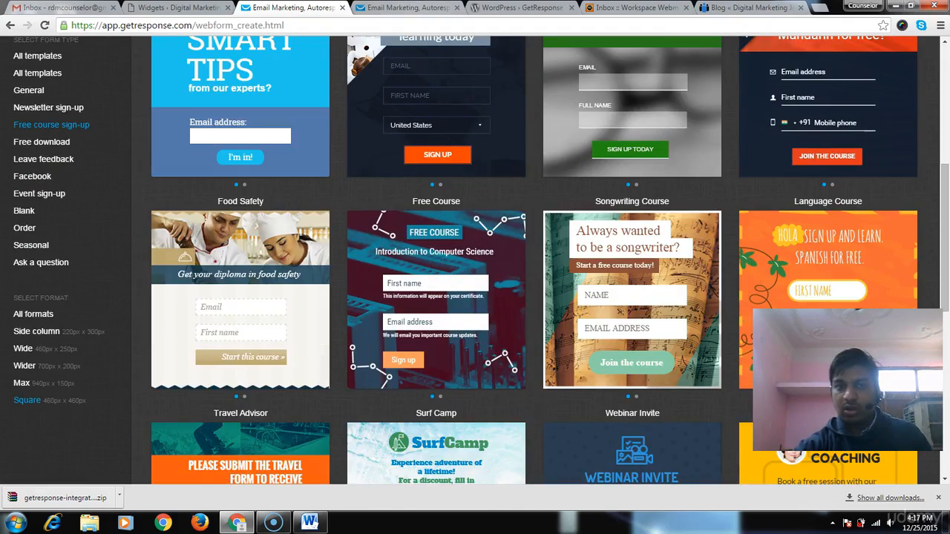
# - Examine the live blog page's posts and sidebar area, and check the GetResponse Web Form widget in WordPress again
pyautogui.click(749, 8)
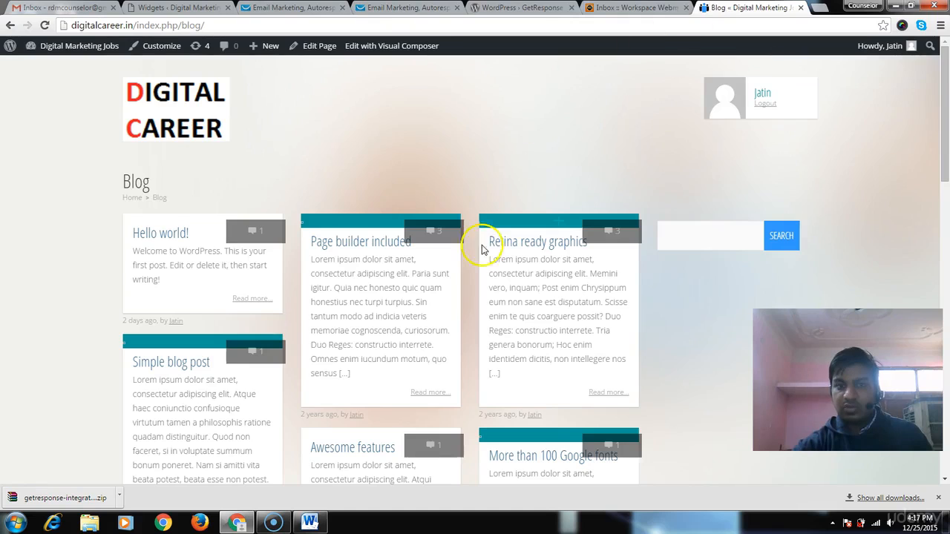
pyautogui.scroll(-3, 487, 297)
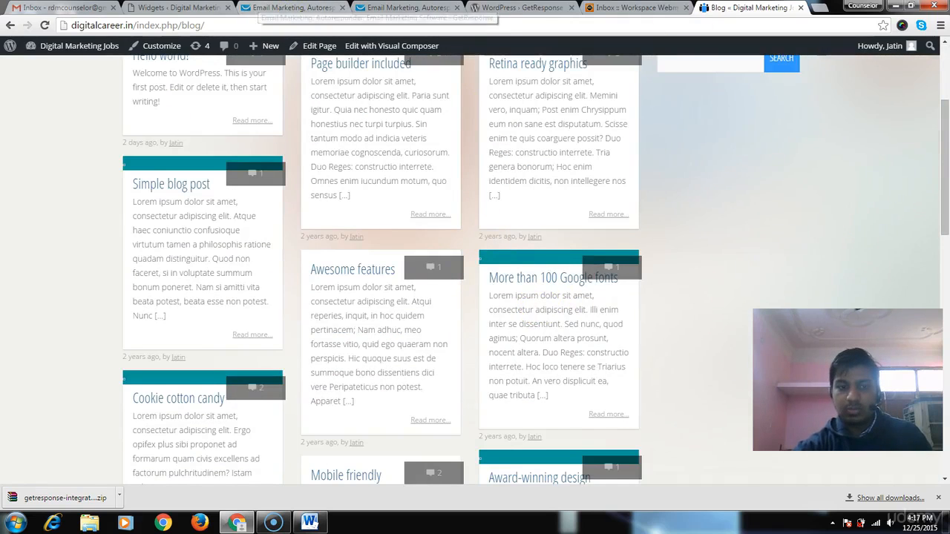
pyautogui.click(178, 8)
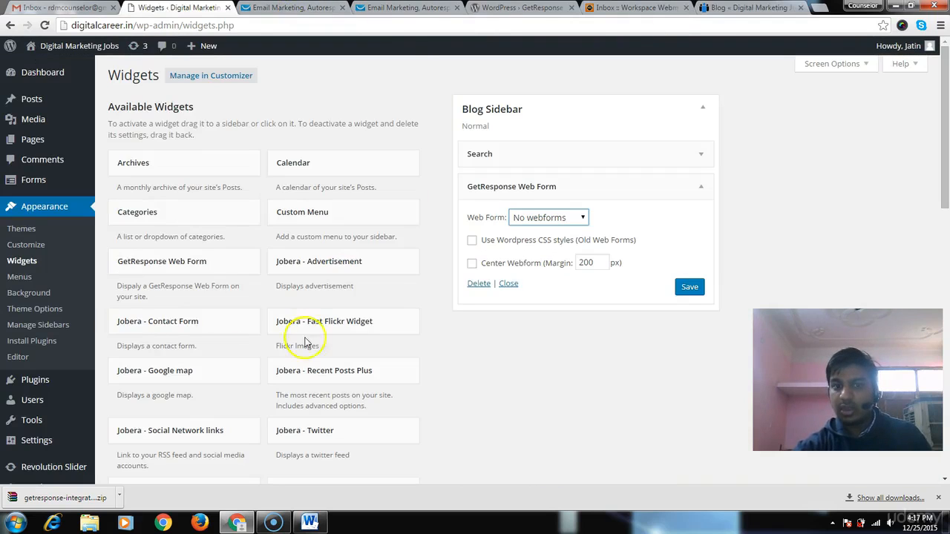
# - Switch to GetResponse, browse the Free course sign-up templates, and start a form from the Smarter Learning template
pyautogui.click(411, 8)
pyautogui.click(297, 7)
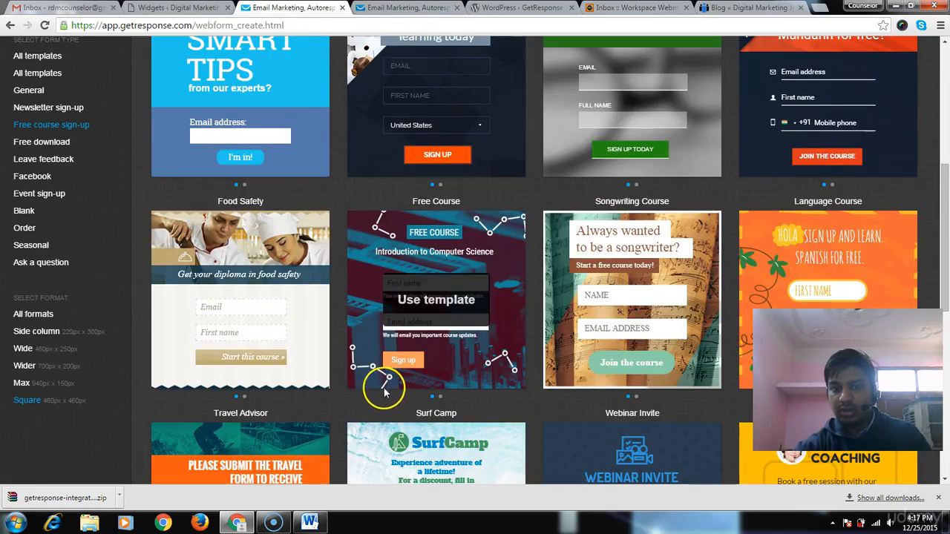
pyautogui.scroll(-2, 493, 454)
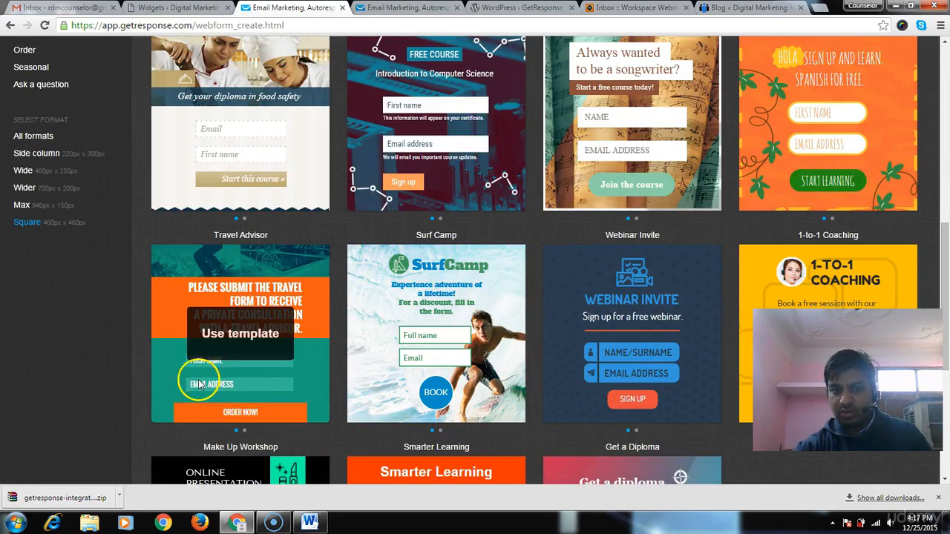
pyautogui.scroll(-1, 156, 446)
pyautogui.scroll(-2, 157, 446)
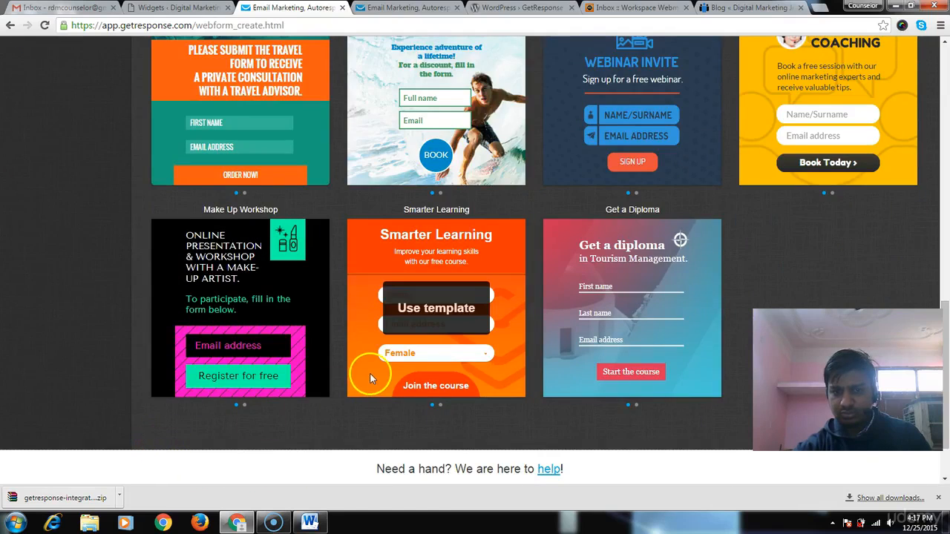
pyautogui.scroll(2, 311, 382)
pyautogui.scroll(3, 310, 378)
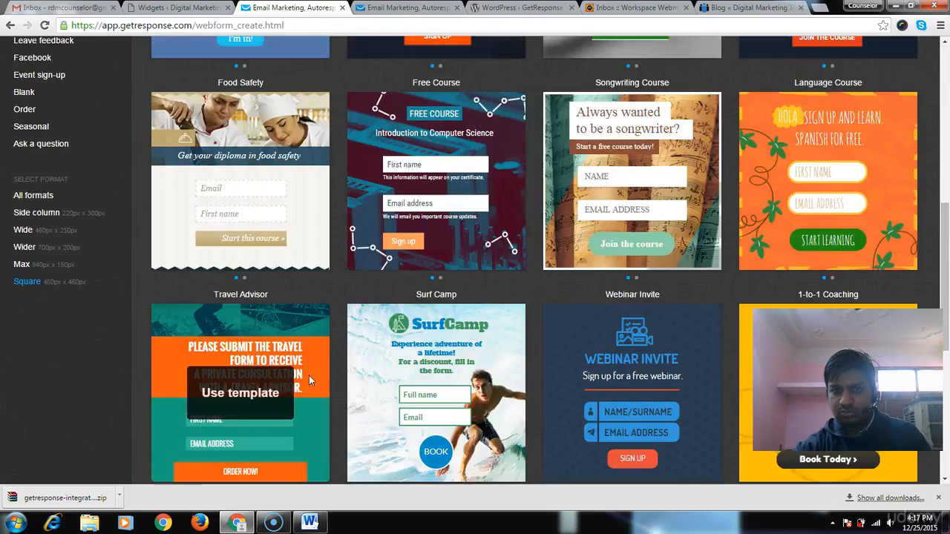
pyautogui.scroll(-5, 309, 376)
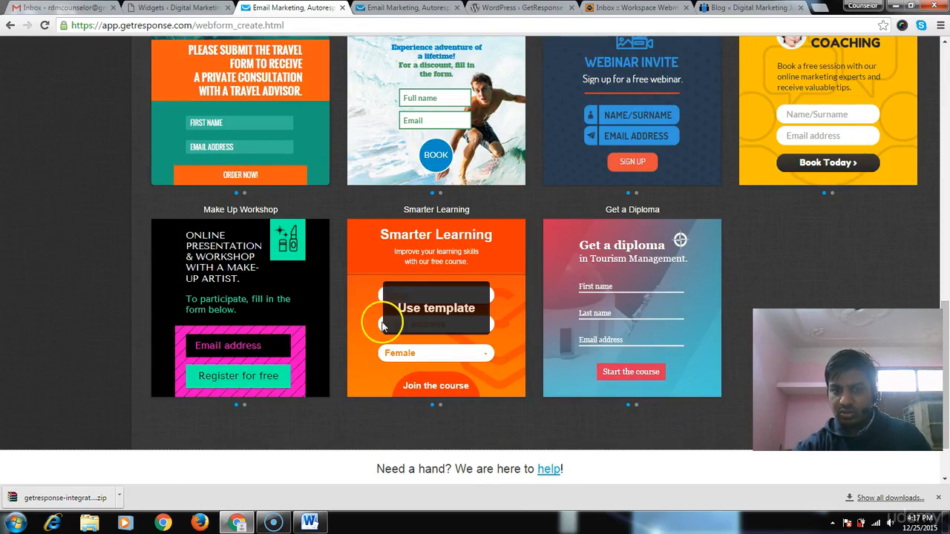
pyautogui.click(384, 268)
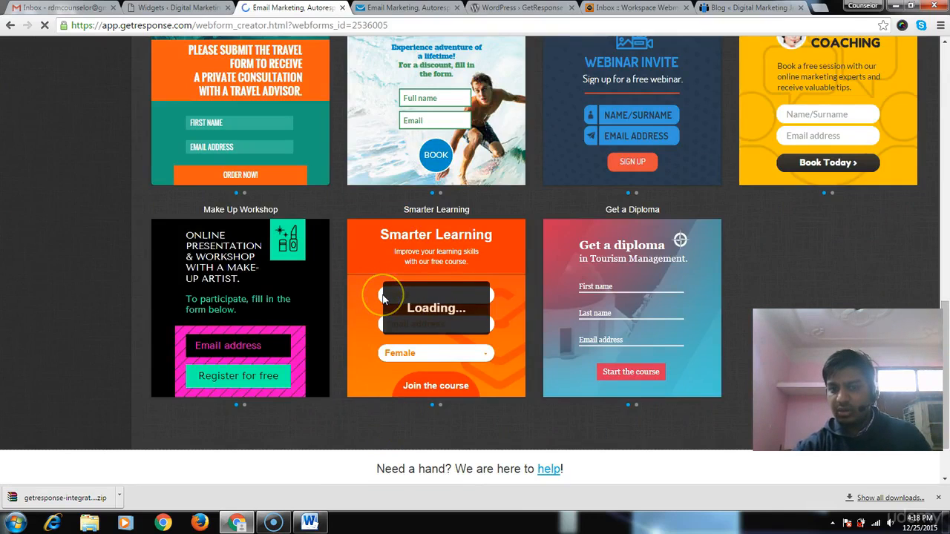
pyautogui.click(389, 371)
pyautogui.click(389, 362)
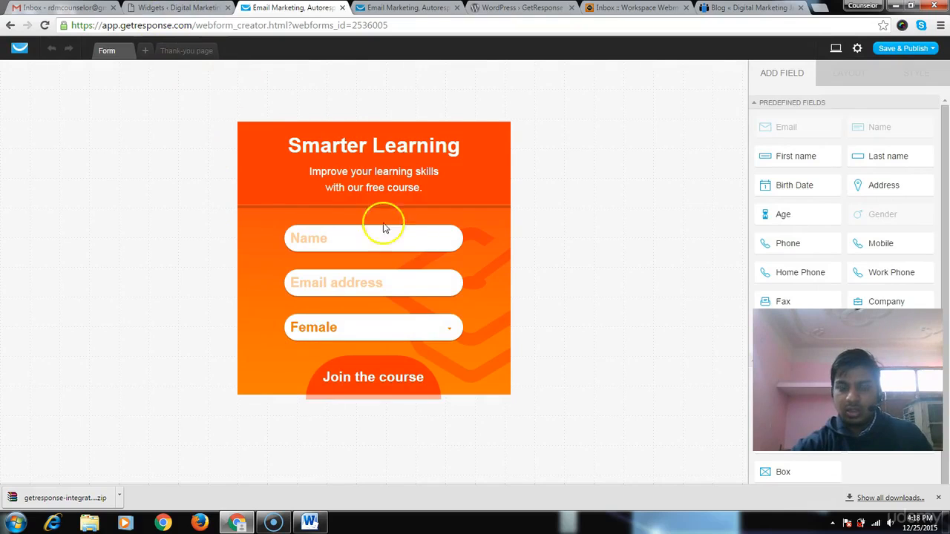
# - Delete the gender dropdown from the form, keeping the Name and Email address fields
pyautogui.click(337, 237)
pyautogui.click(347, 288)
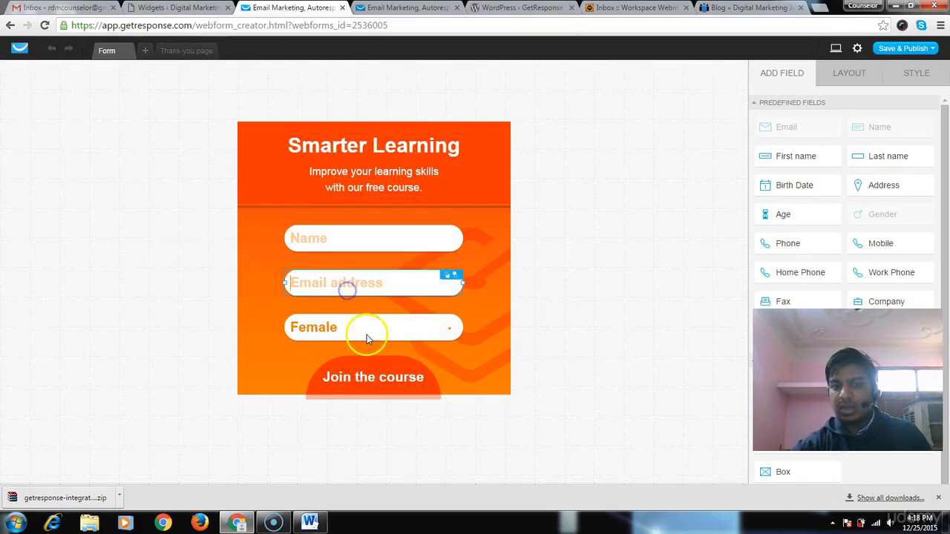
pyautogui.click(367, 335)
pyautogui.click(451, 331)
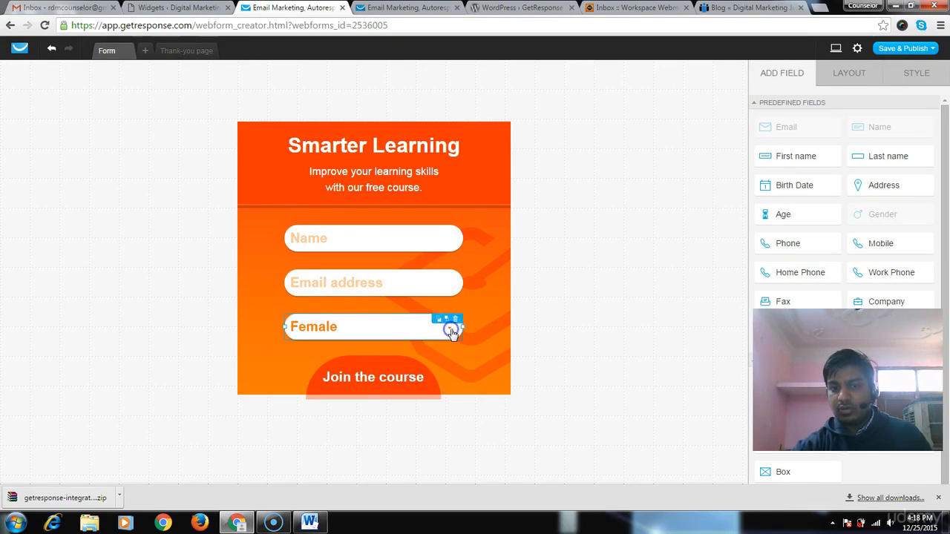
pyautogui.click(454, 319)
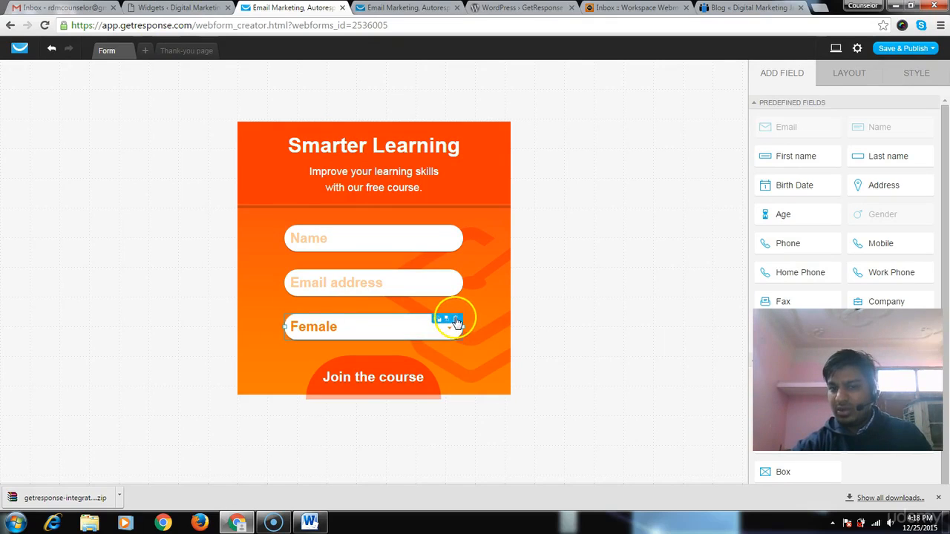
pyautogui.click(455, 320)
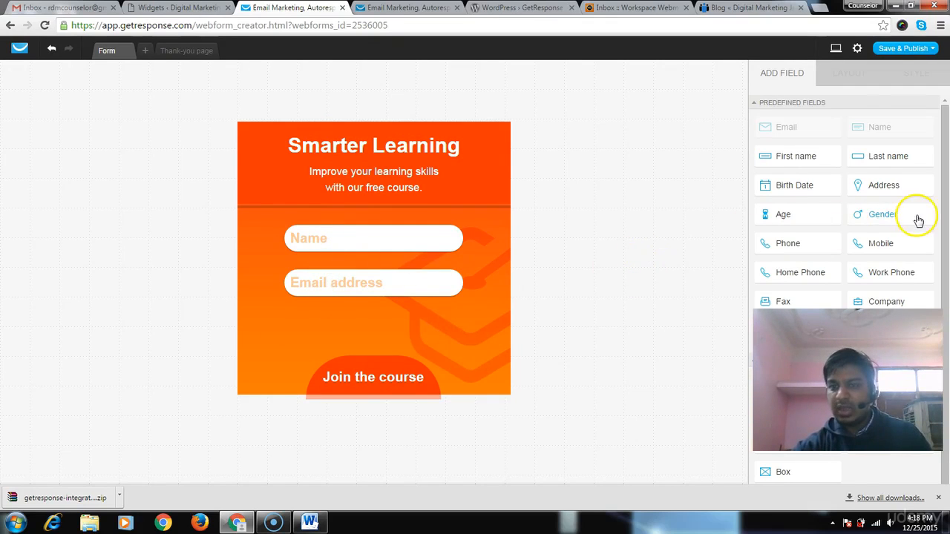
# - Add the predefined City address field to the form between Email address and the Join the course button
pyautogui.scroll(-1, 917, 221)
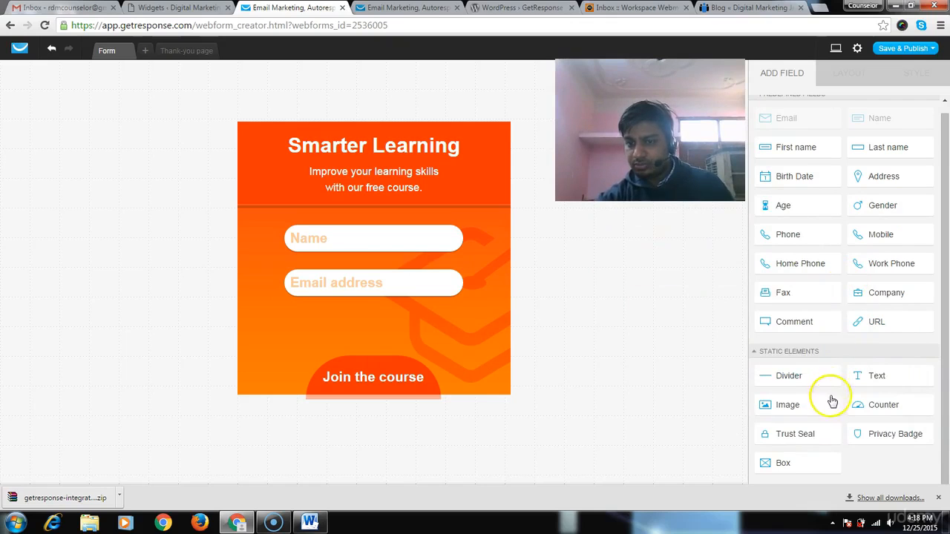
pyautogui.scroll(1, 868, 282)
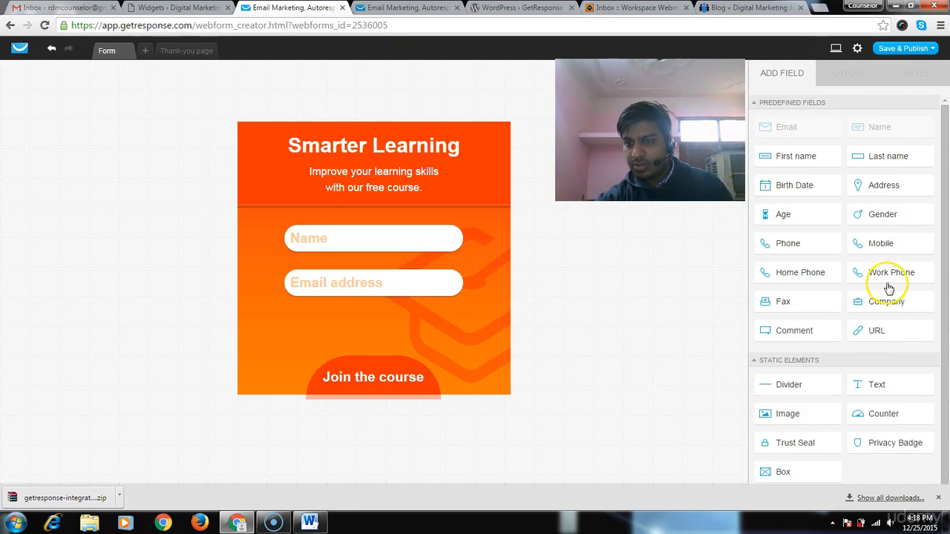
pyautogui.scroll(-1, 888, 287)
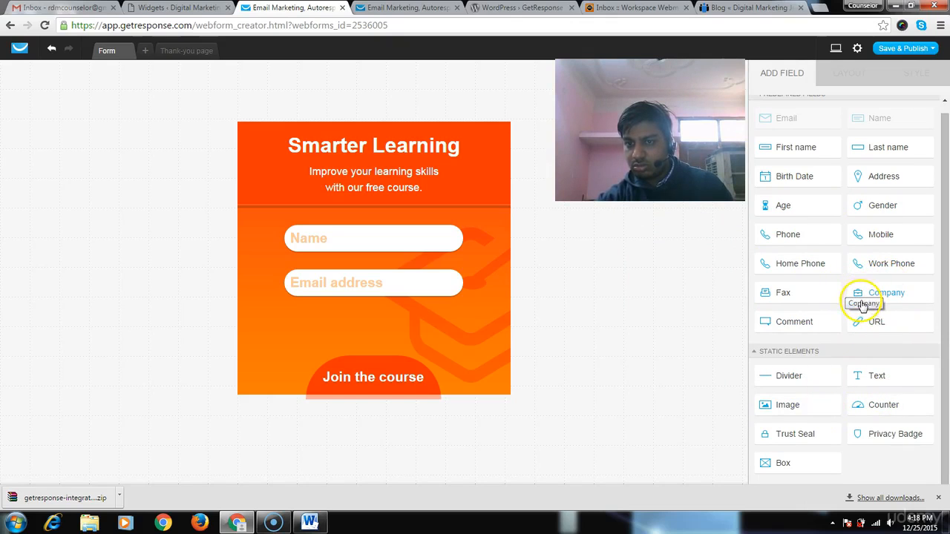
pyautogui.click(859, 175)
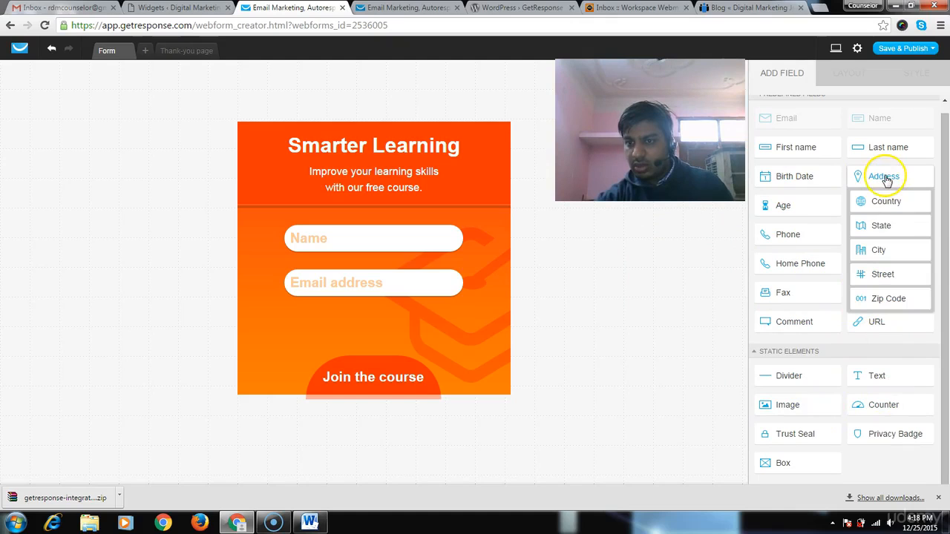
pyautogui.click(887, 252)
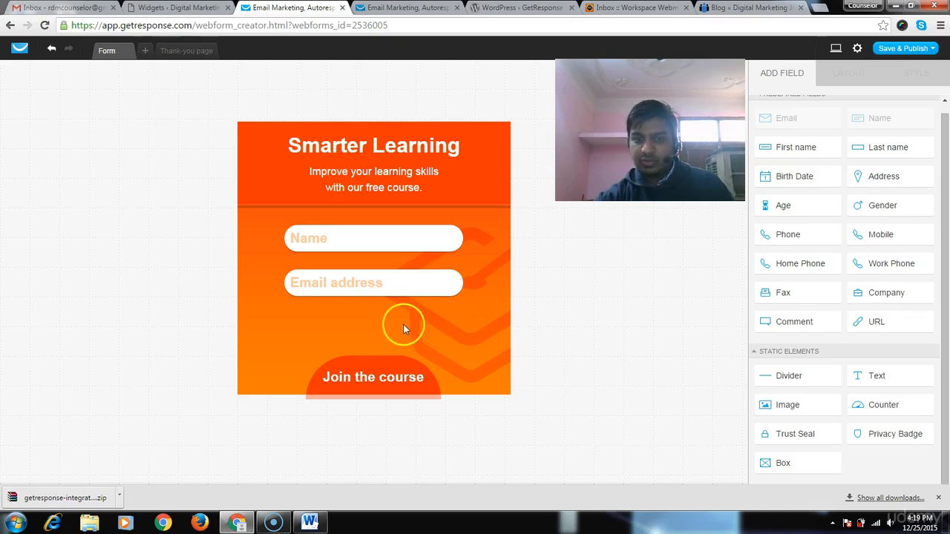
pyautogui.click(882, 179)
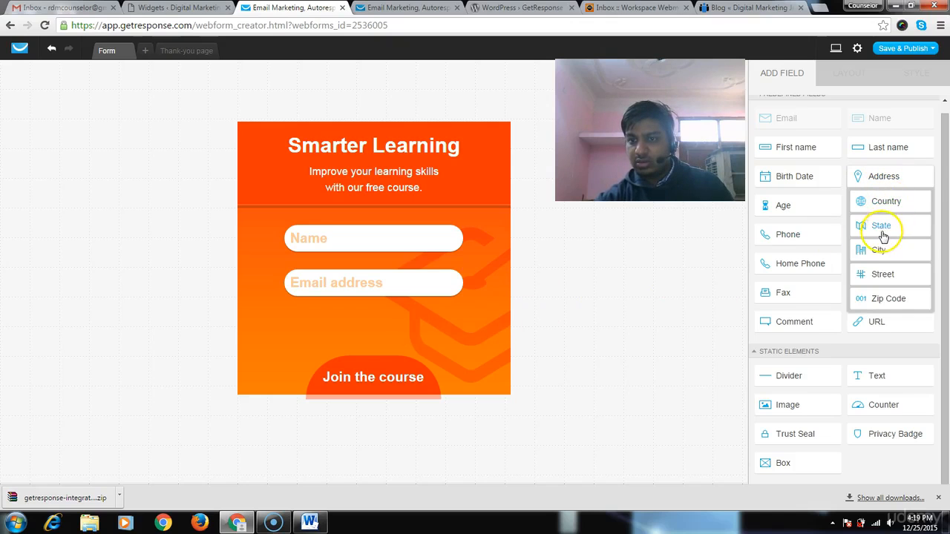
pyautogui.moveTo(879, 253); pyautogui.dragTo(375, 314)
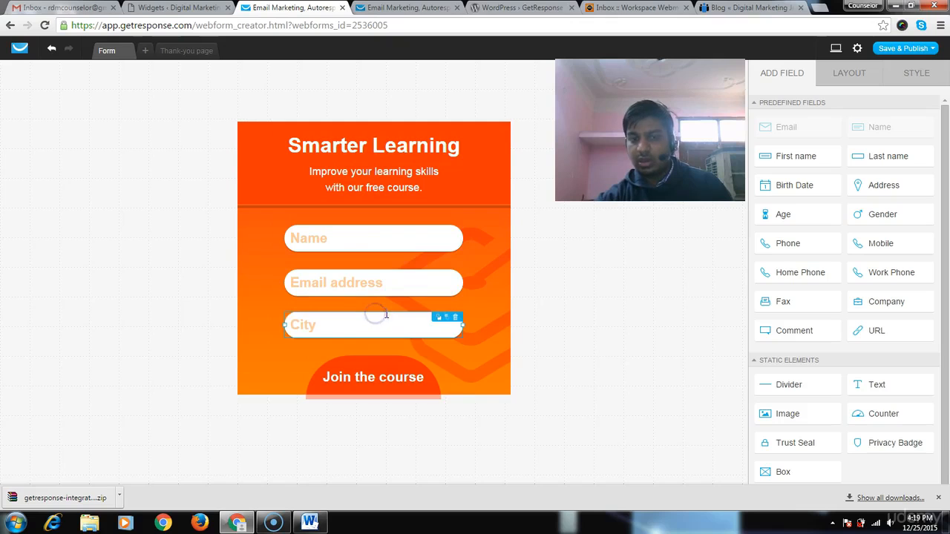
pyautogui.click(568, 337)
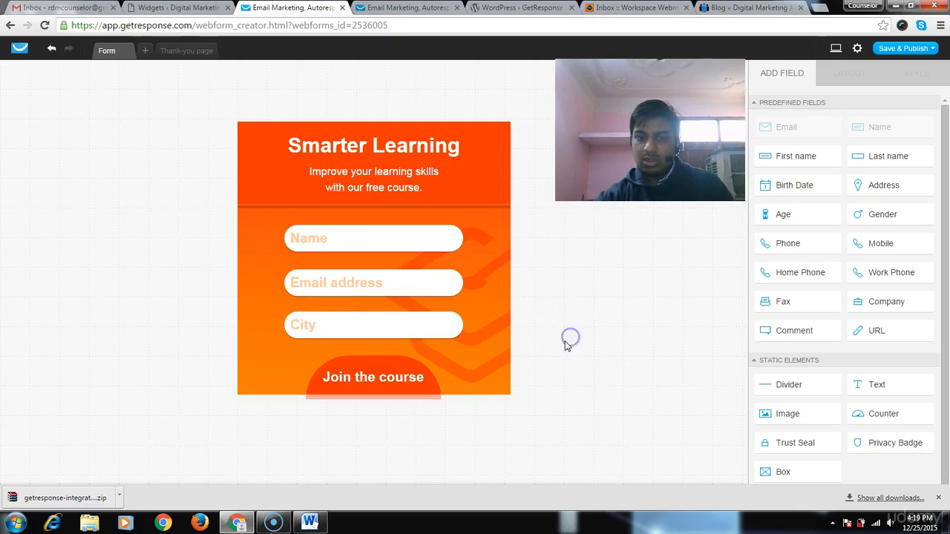
# - Extend the text under the Smarter Learning heading so its second line reads "with our free course of Email Marketing."
pyautogui.click(390, 148)
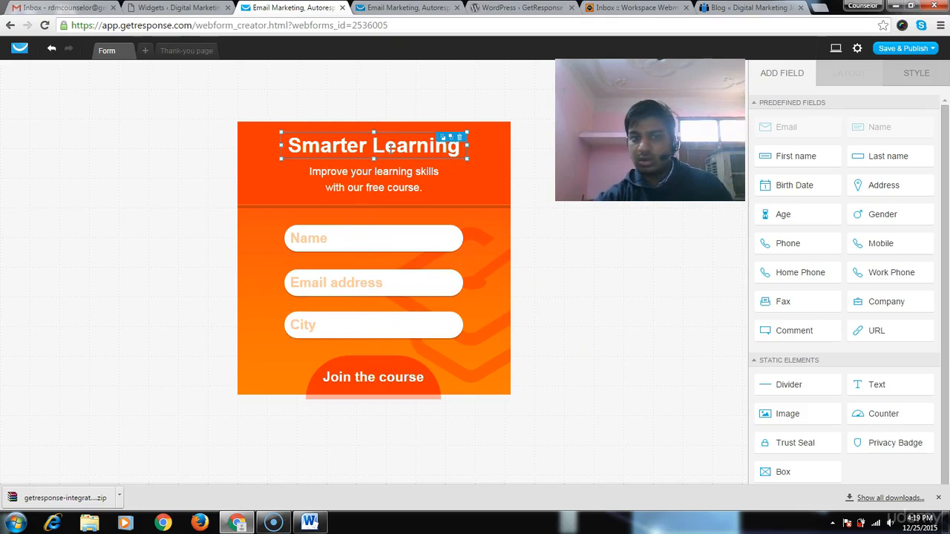
pyautogui.click(359, 171)
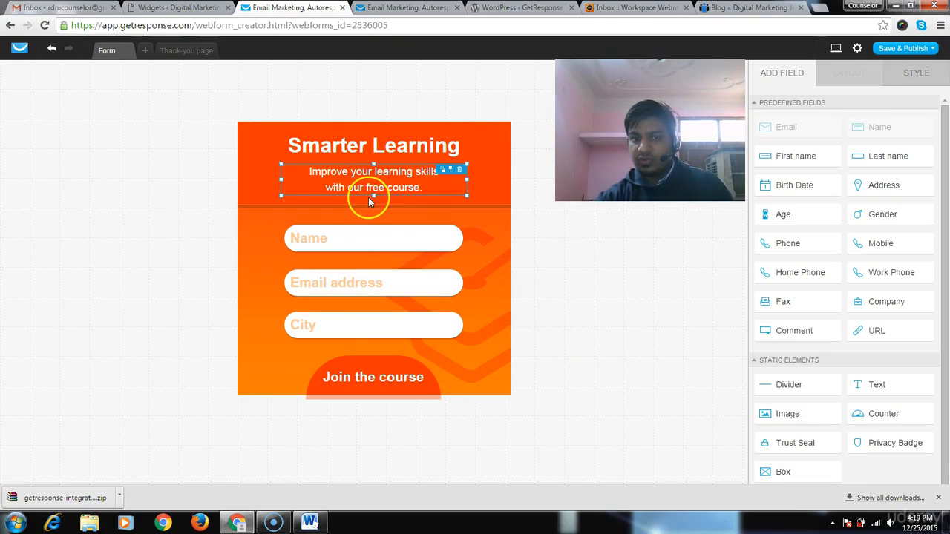
pyautogui.click(424, 188)
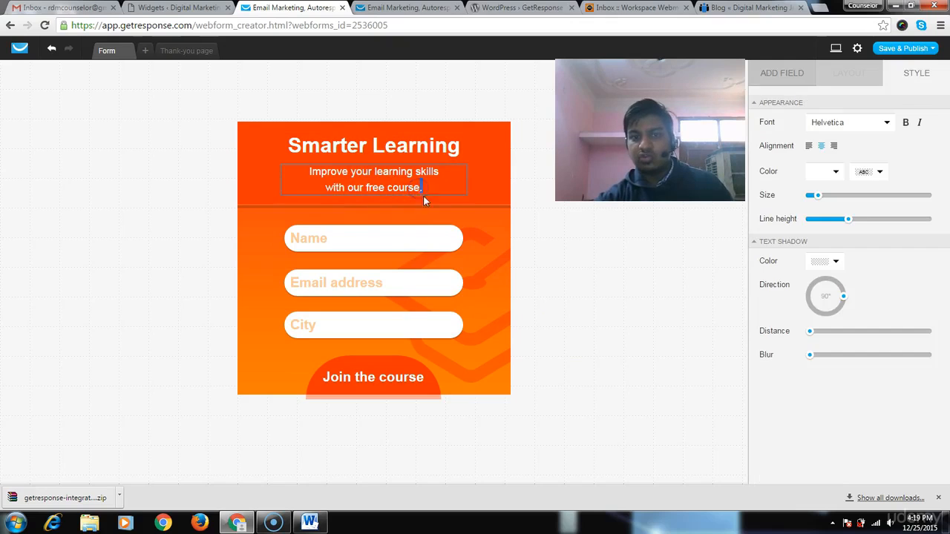
pyautogui.write('of ')
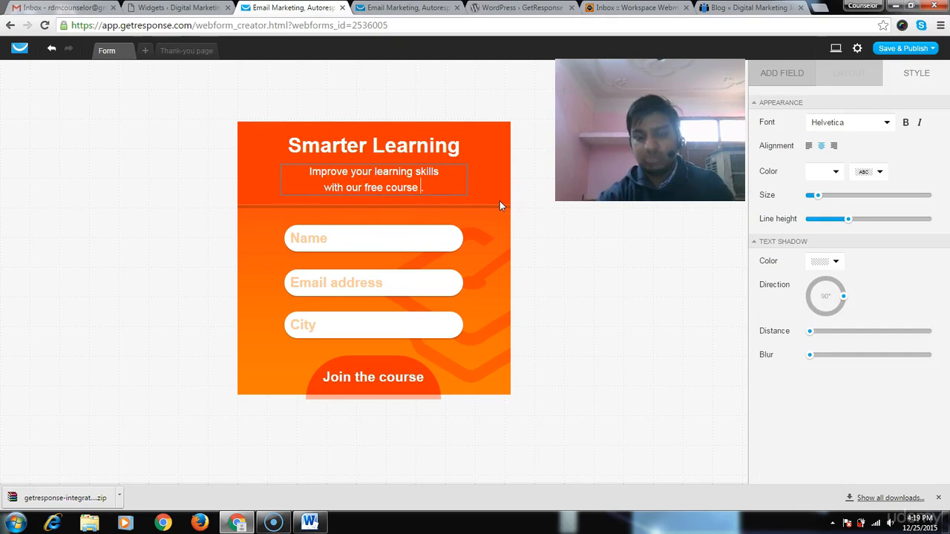
pyautogui.write('Email')
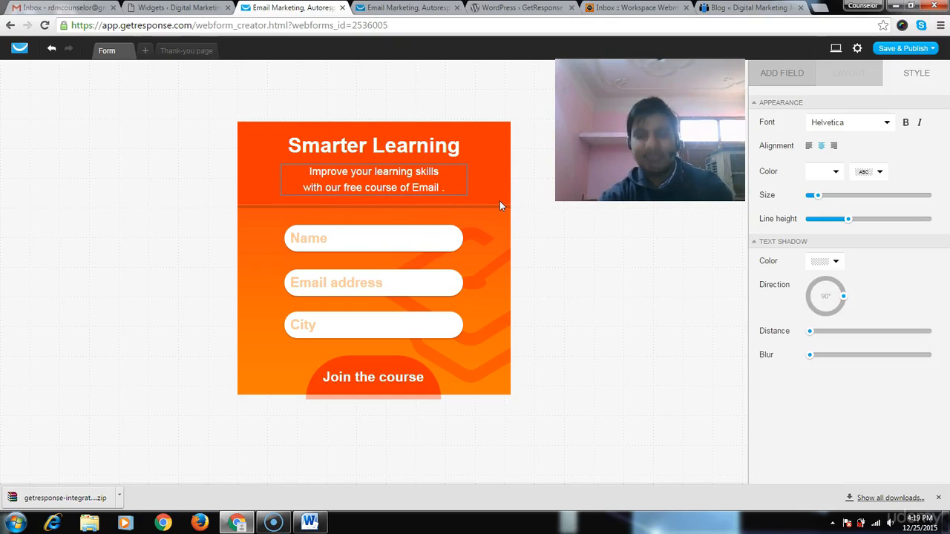
pyautogui.write(' M')
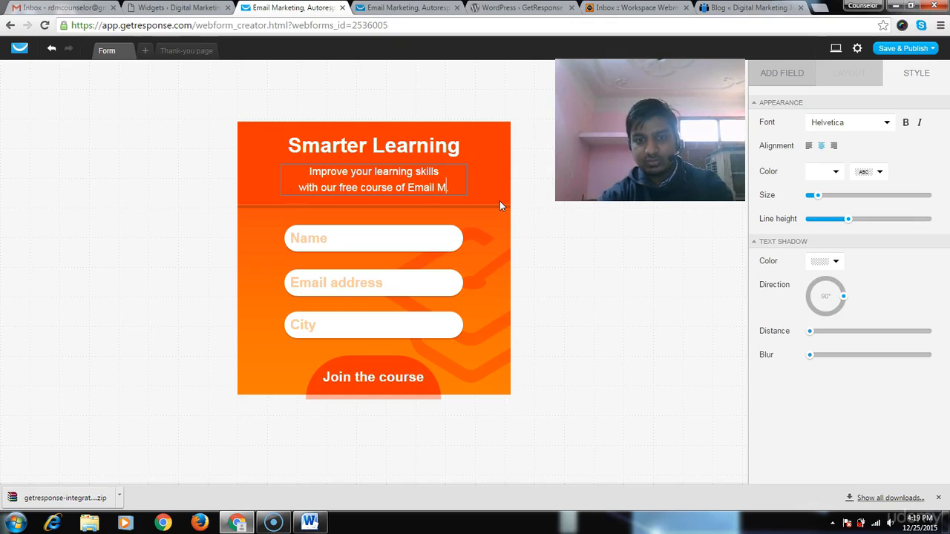
pyautogui.write('a')
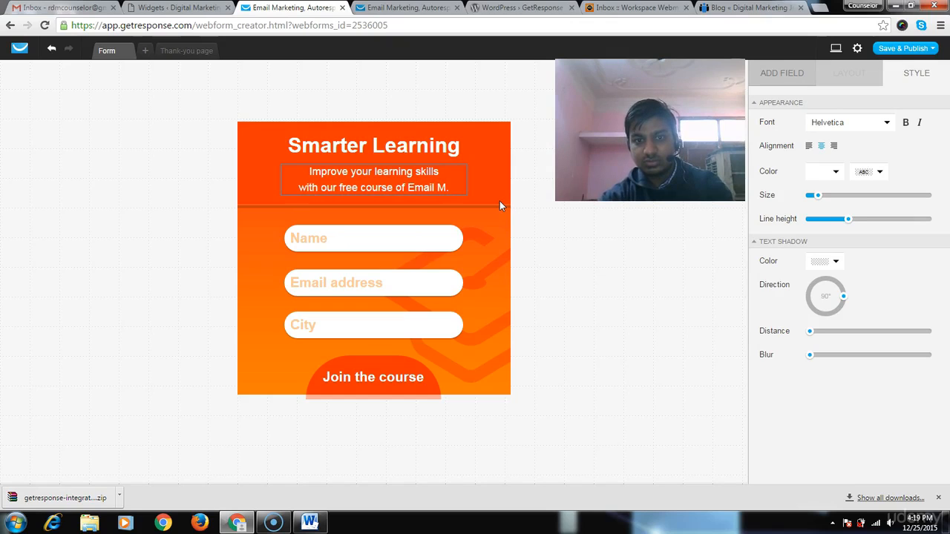
pyautogui.write('rketing')
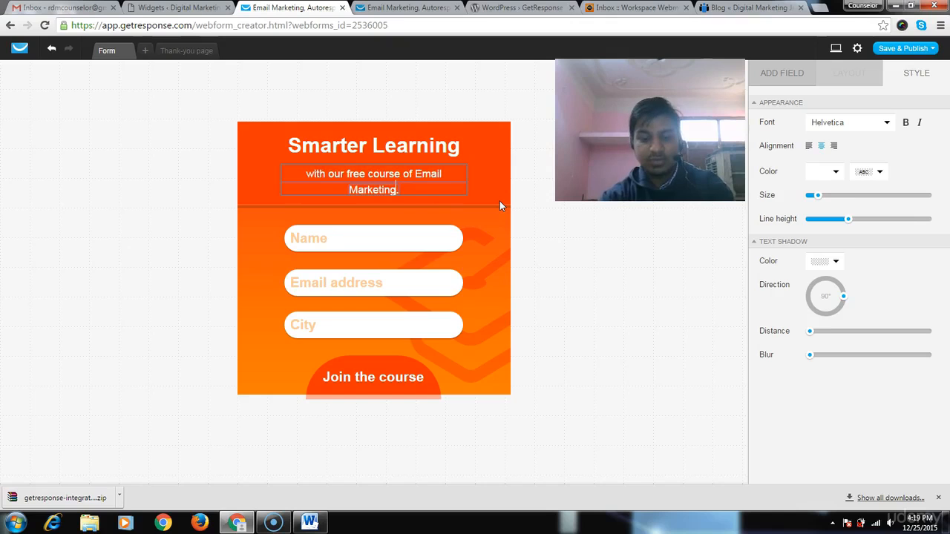
# - Widen the description text box on both sides so its wording fits on two lines under the heading
pyautogui.click(420, 184)
pyautogui.click(458, 190)
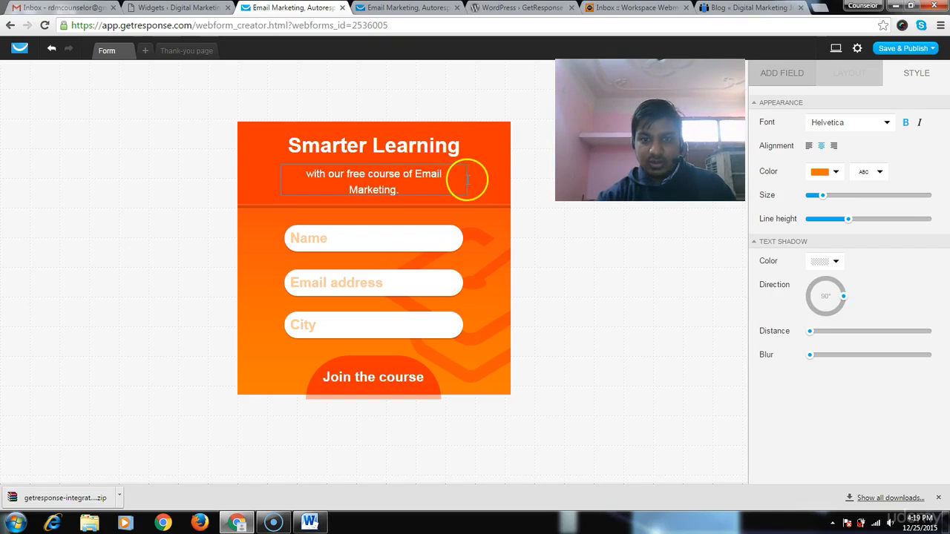
pyautogui.doubleClick(350, 187)
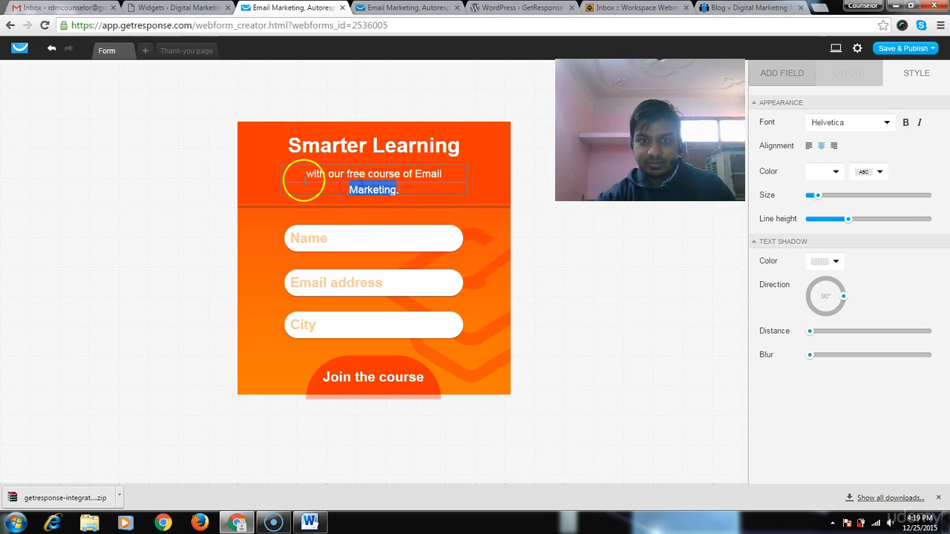
pyautogui.click(310, 237)
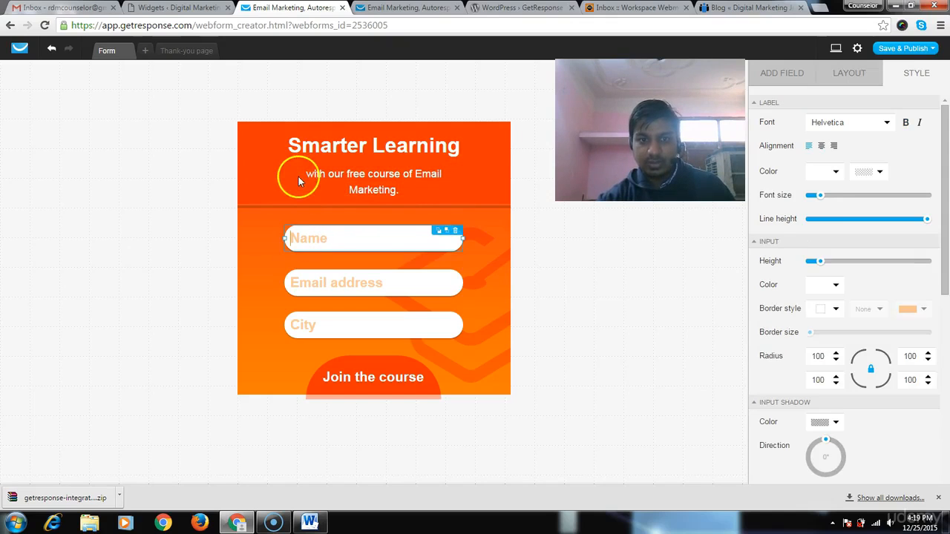
pyautogui.click(292, 178)
pyautogui.moveTo(279, 179); pyautogui.dragTo(267, 177)
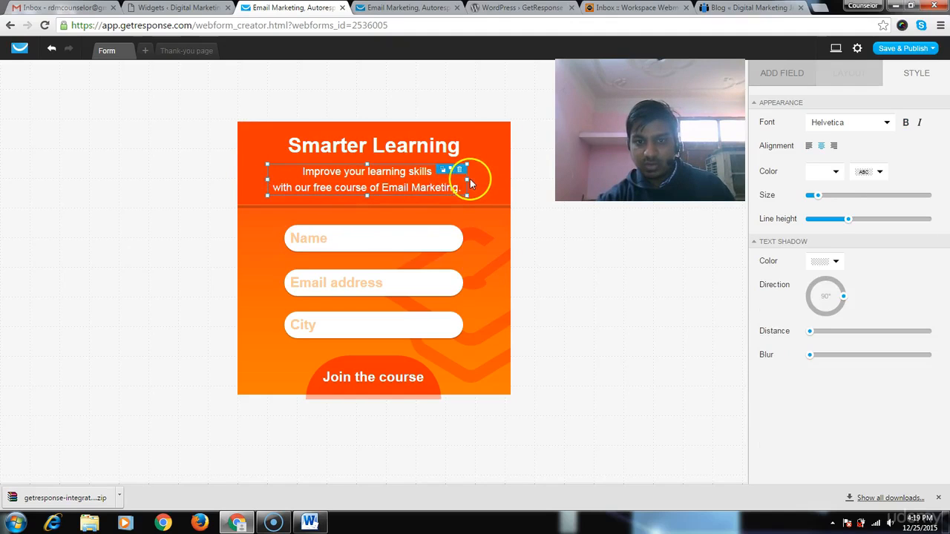
pyautogui.moveTo(466, 179); pyautogui.dragTo(474, 179)
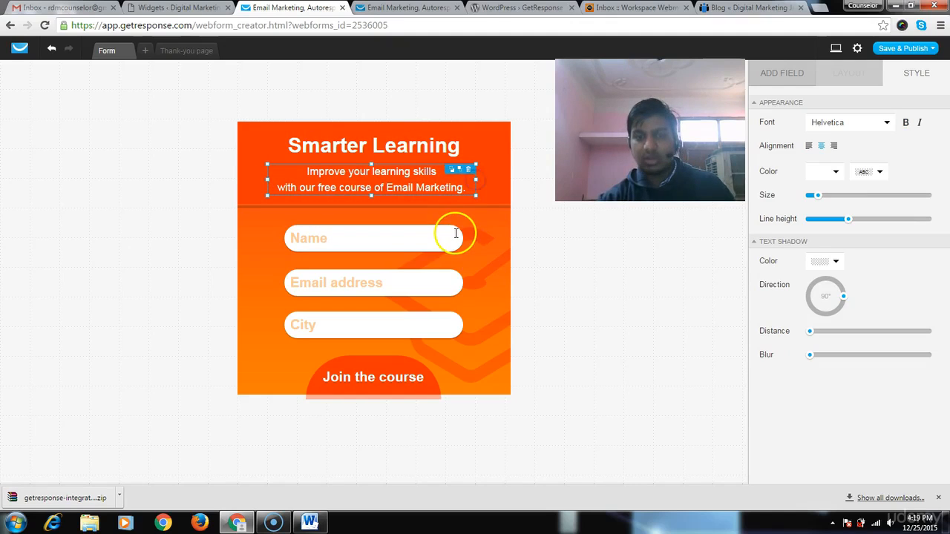
pyautogui.click(537, 210)
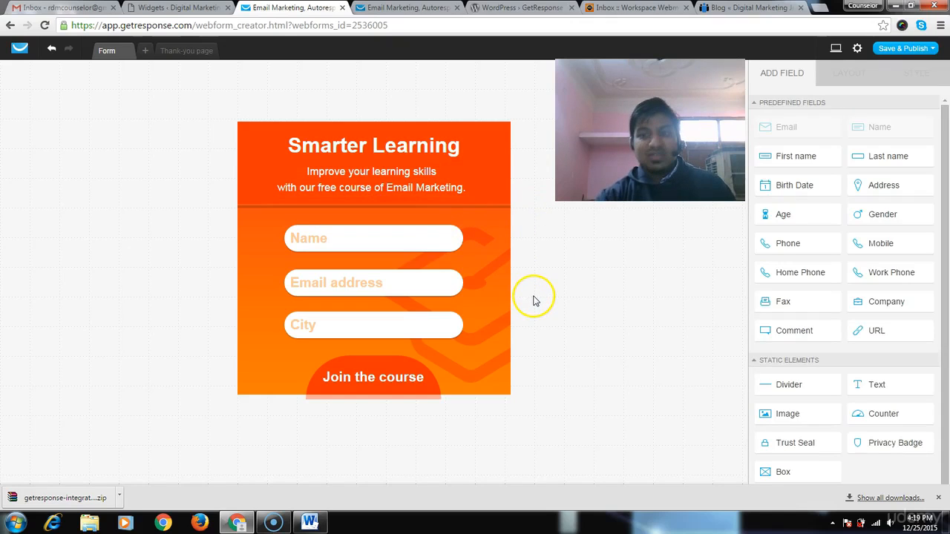
# - Move the Join the course button up slightly so it sits flush with the form's lower edge
pyautogui.moveTo(378, 365); pyautogui.dragTo(379, 363)
pyautogui.click(586, 366)
pyautogui.click(371, 376)
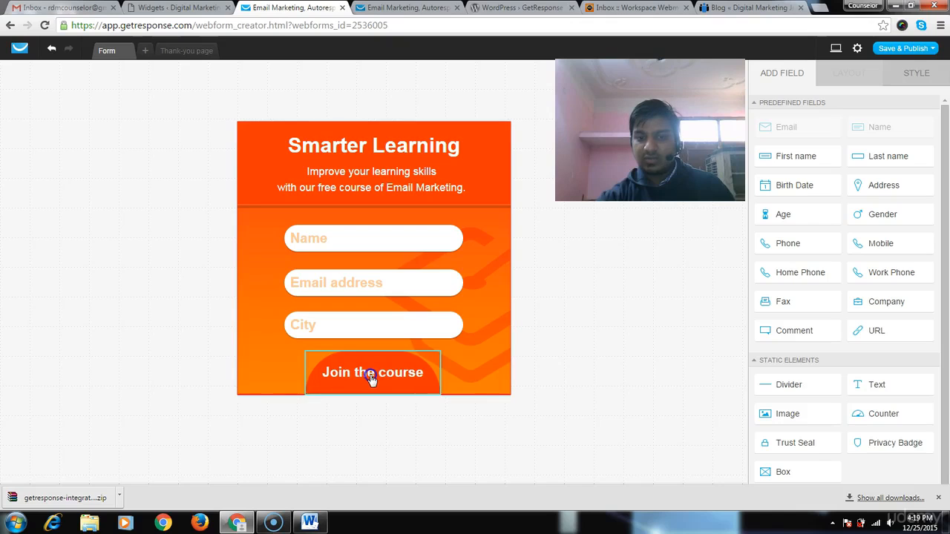
pyautogui.moveTo(371, 384)
pyautogui.mouseDown()
pyautogui.moveTo(347, 395)
pyautogui.moveTo(379, 400)
pyautogui.moveTo(366, 393)
pyautogui.moveTo(376, 390)
pyautogui.mouseUp()
pyautogui.click(562, 395)
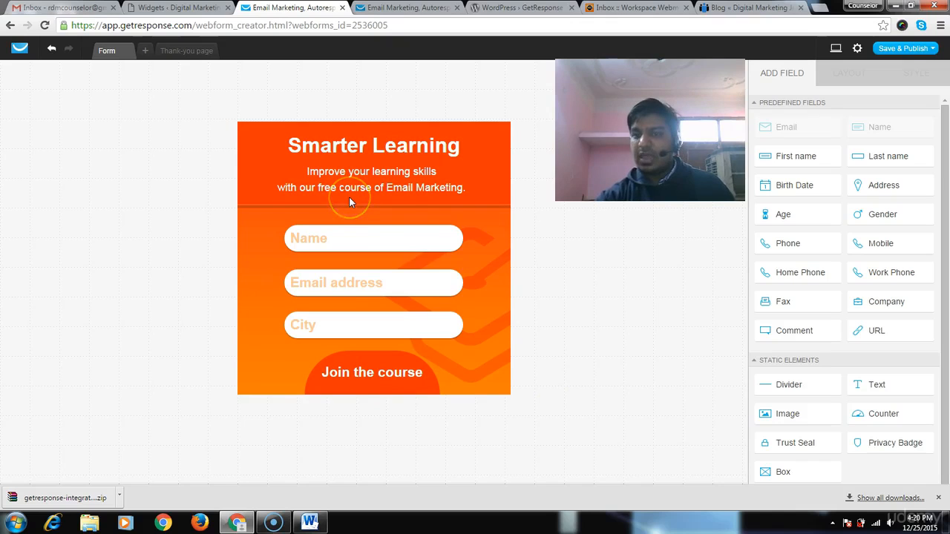
# - Save and publish the Smarter Learning form and select its JavaScript code for self-installation
pyautogui.scroll(-1, 865, 361)
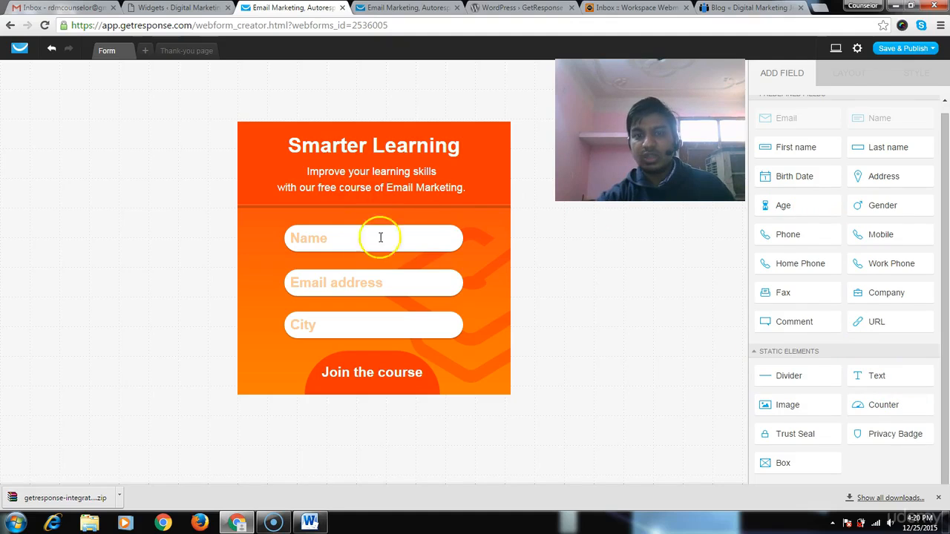
pyautogui.click(904, 48)
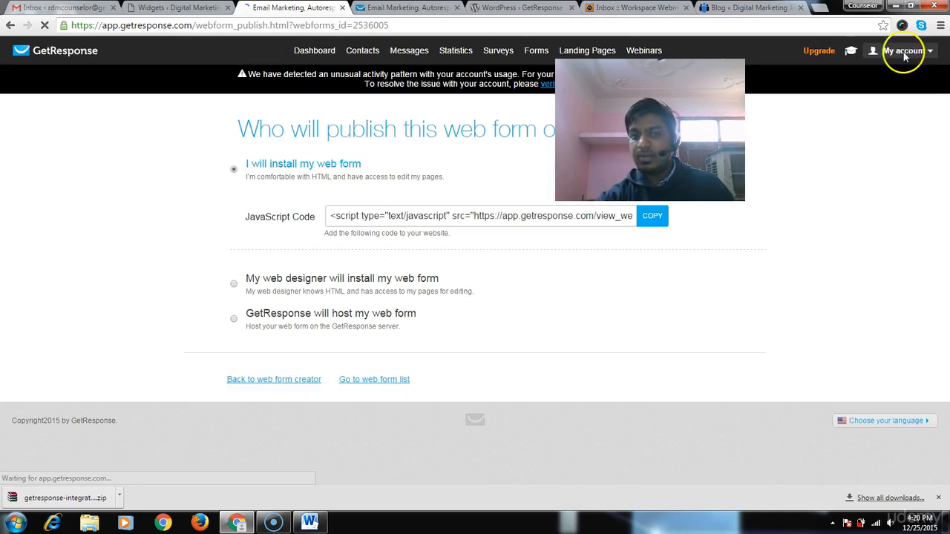
pyautogui.click(387, 218)
pyautogui.click(388, 219)
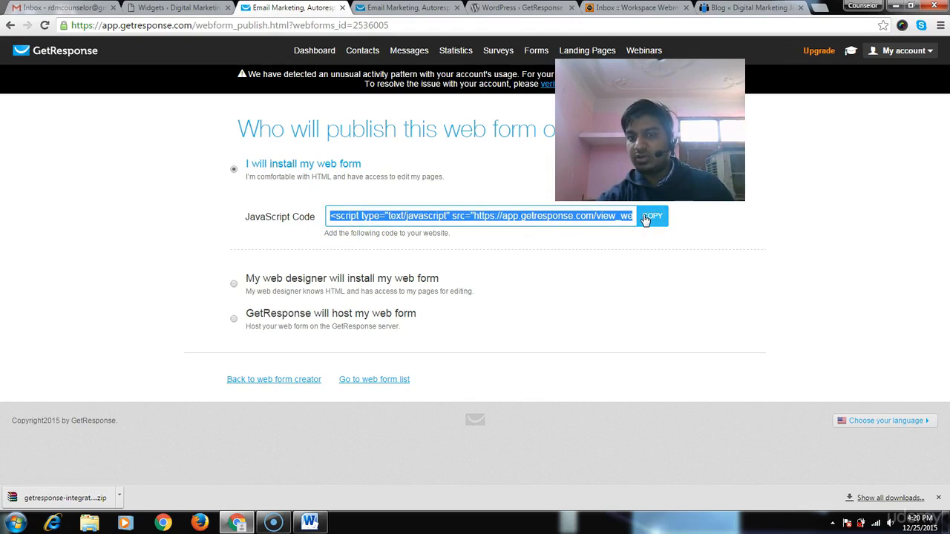
# - Examine the publishing option where a web designer installs the form, including its email address and message fields
pyautogui.click(251, 281)
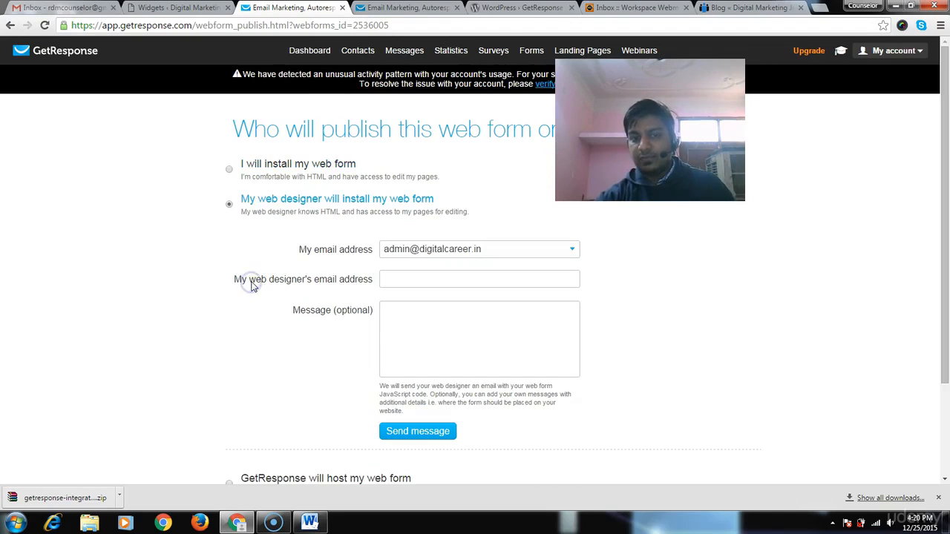
pyautogui.click(491, 253)
pyautogui.click(493, 254)
pyautogui.click(399, 279)
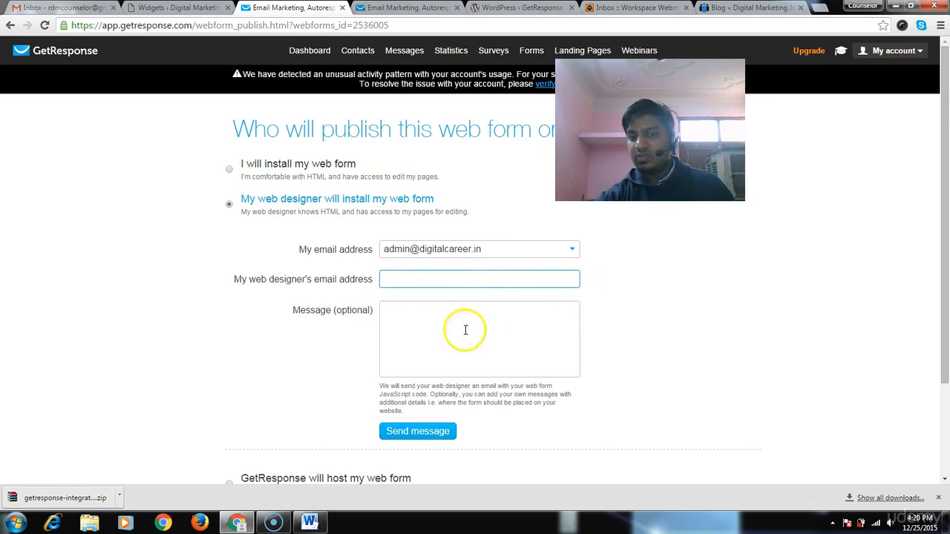
pyautogui.scroll(-2, 523, 323)
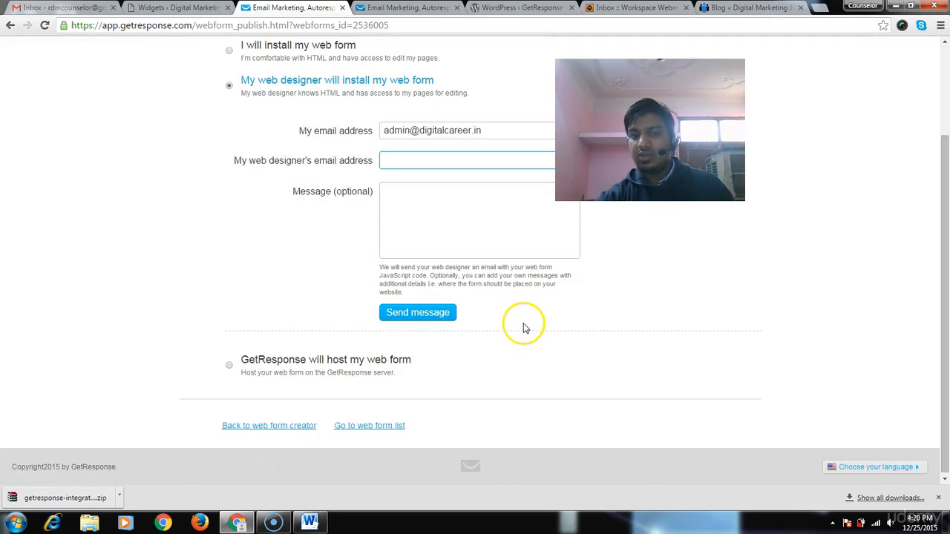
# - View the GetResponse-hosted form through its copied link in a new browser tab, and set publishing back to I will install my web form
pyautogui.click(253, 371)
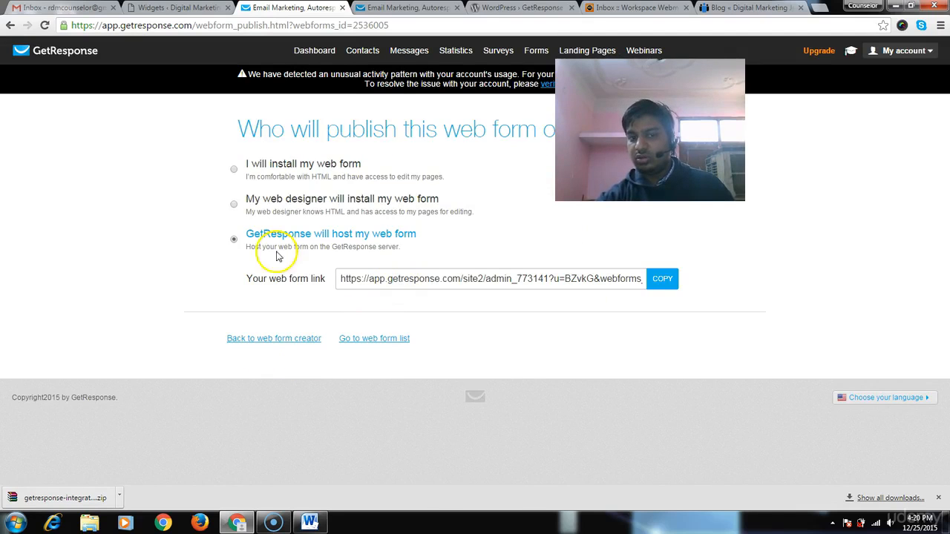
pyautogui.click(448, 288)
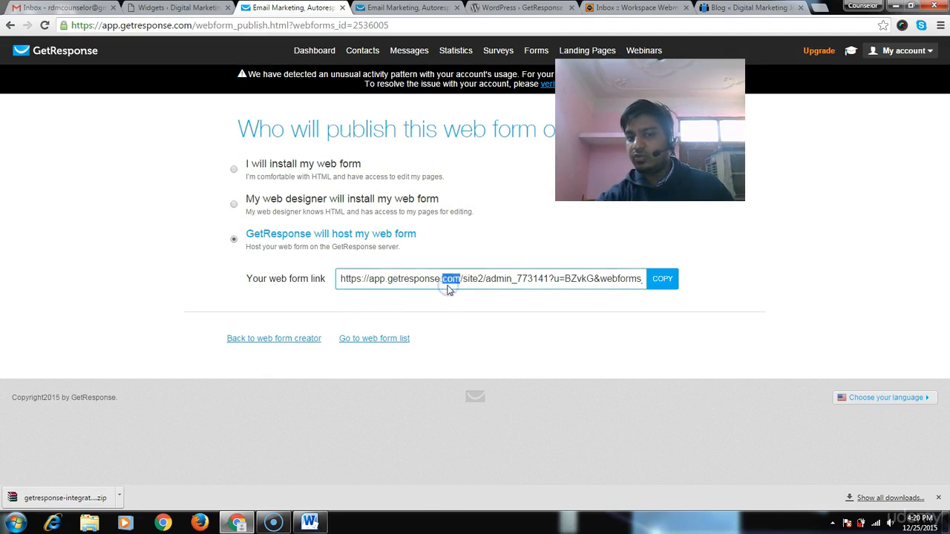
pyautogui.click(661, 278)
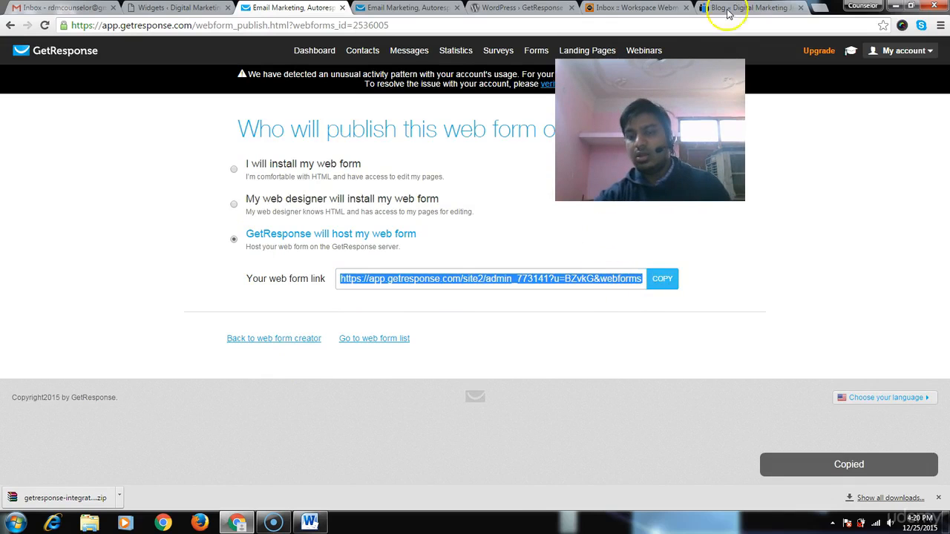
pyautogui.click(822, 11)
pyautogui.hotkey('ctrl', 'v')
pyautogui.press('Return')
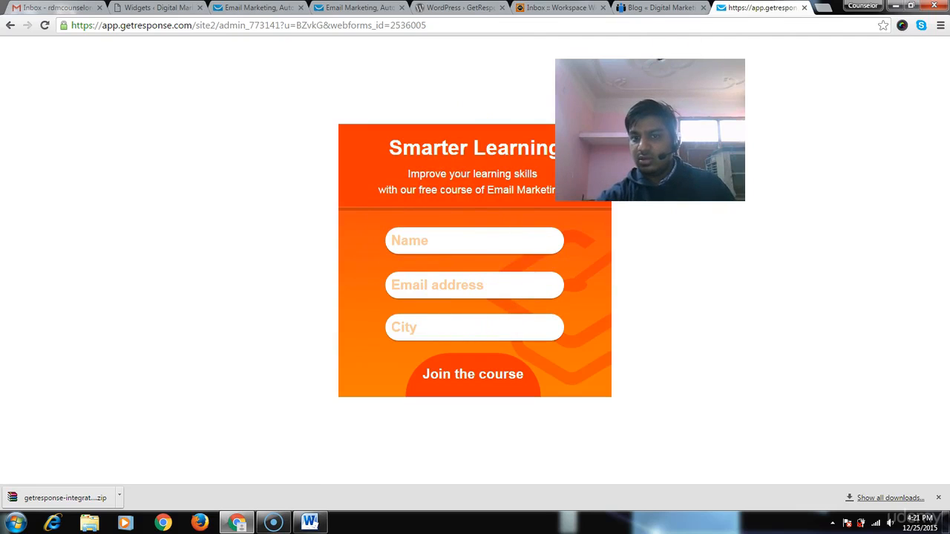
pyautogui.click(804, 8)
pyautogui.click(257, 164)
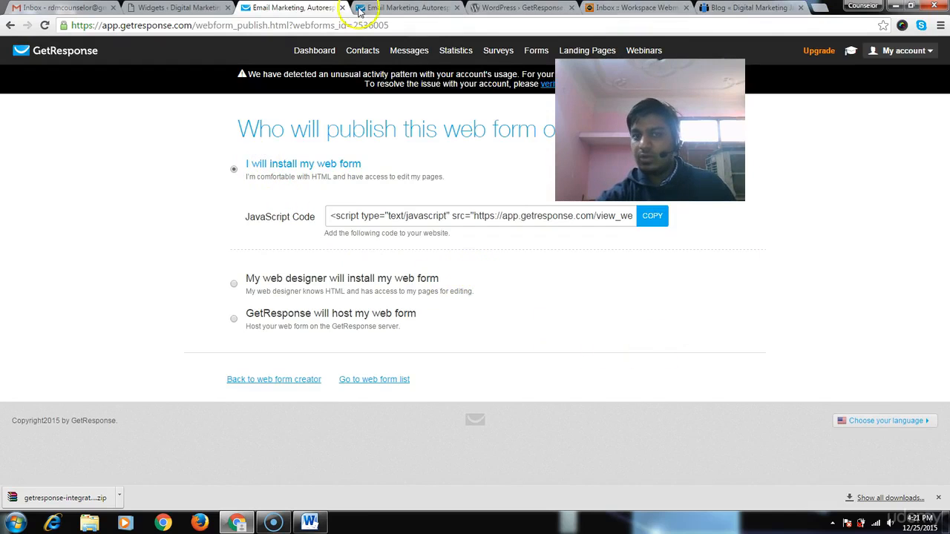
# - Switch to the WordPress Widgets page and reload it to refresh the forms offered by the GetResponse Web Form widget
pyautogui.click(167, 7)
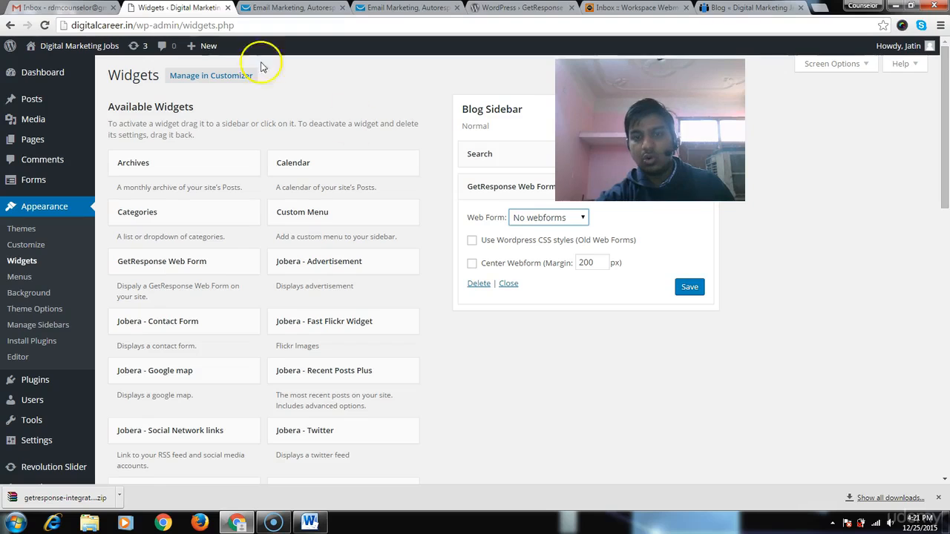
pyautogui.click(531, 219)
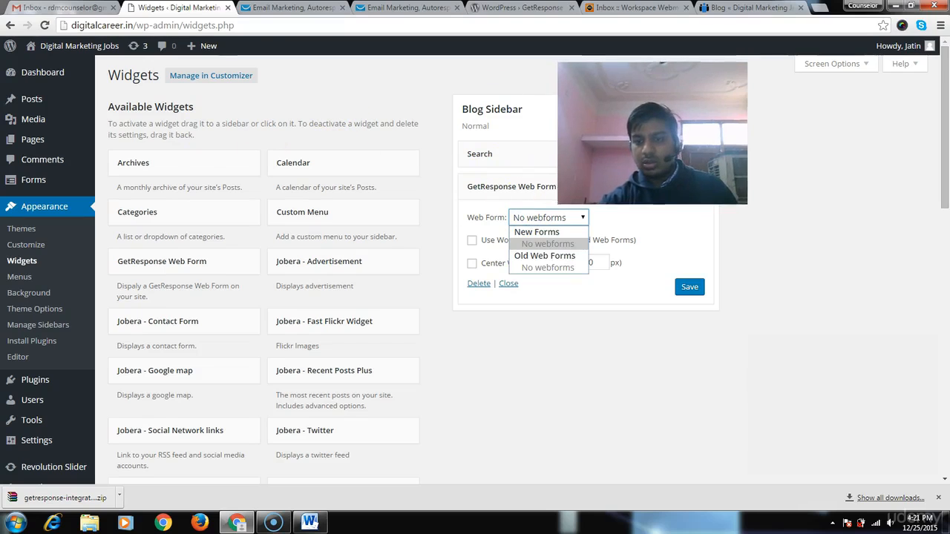
pyautogui.click(938, 497)
pyautogui.click(45, 26)
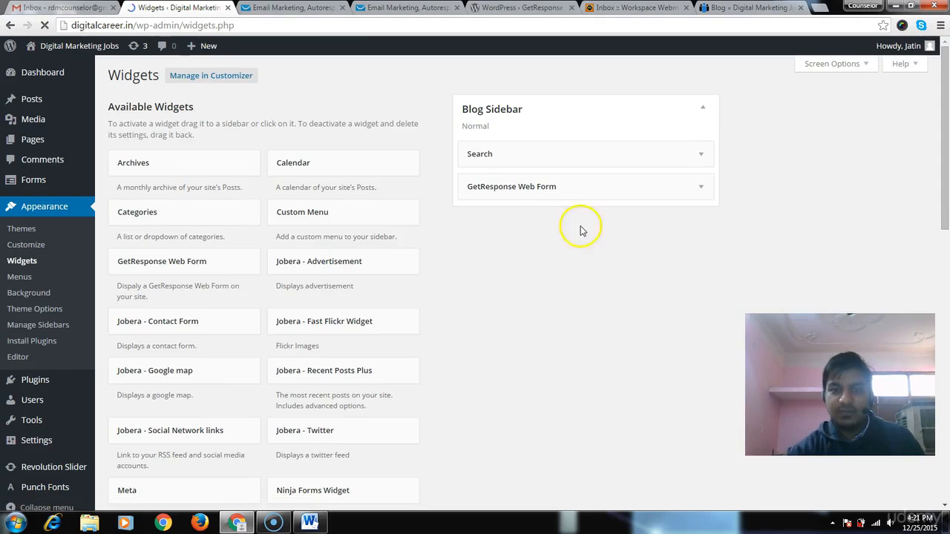
# - Set the Blog Sidebar's GetResponse Web Form widget to the Webform - 25.12.2015 form and save the widget
pyautogui.click(702, 186)
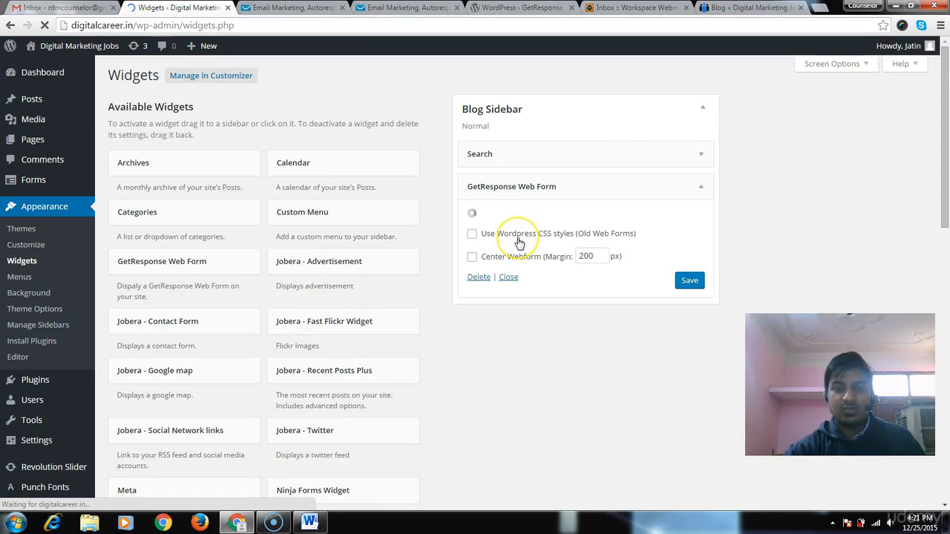
pyautogui.click(571, 218)
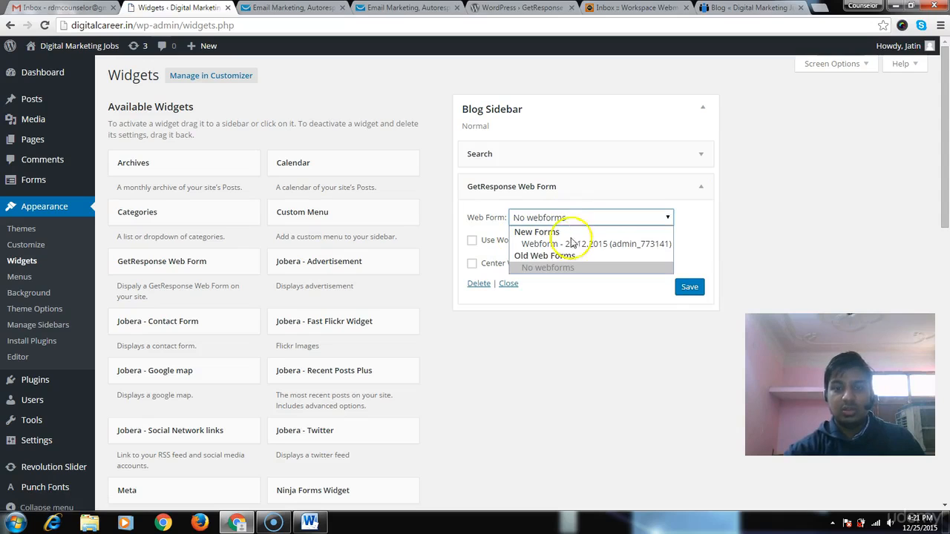
pyautogui.click(571, 246)
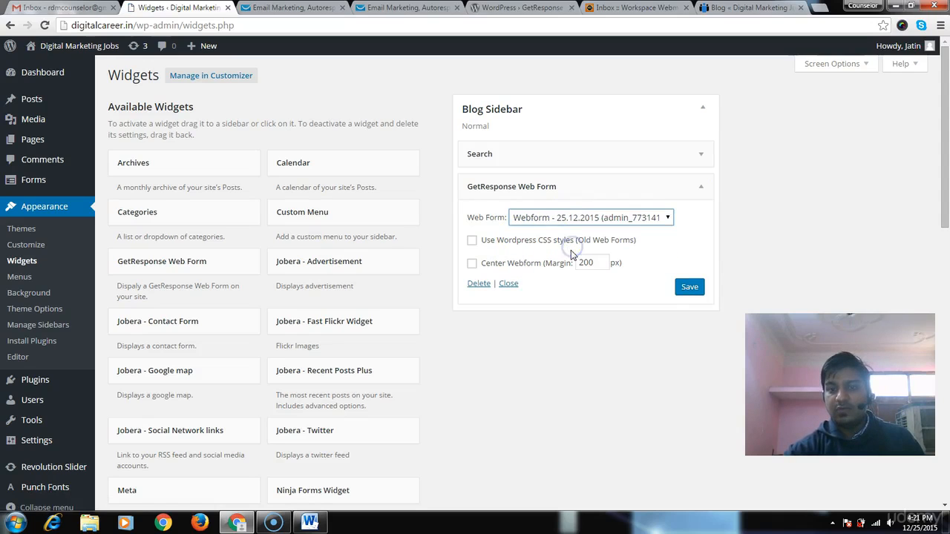
pyautogui.click(689, 288)
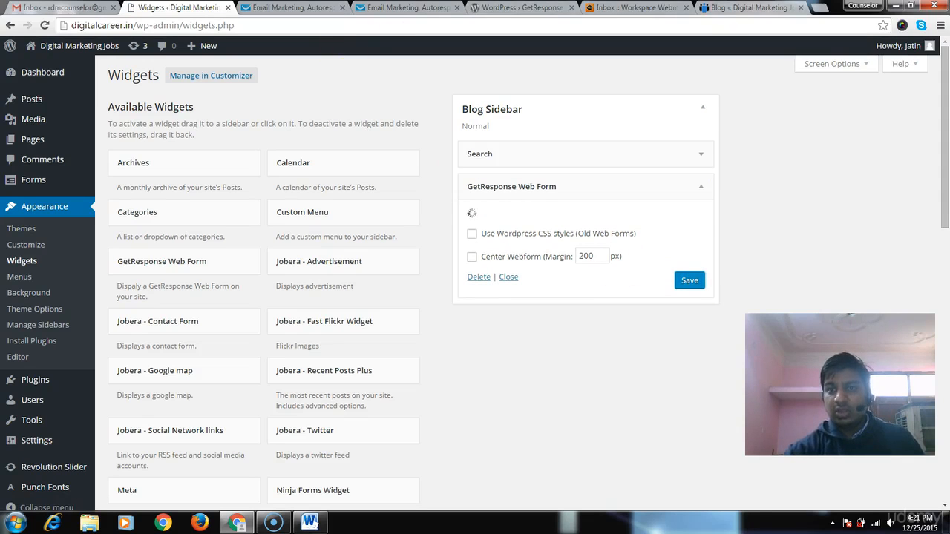
# - Switch to the site's blog page and reload it to load the updated sidebar
pyautogui.click(749, 8)
pyautogui.click(497, 7)
pyautogui.click(634, 7)
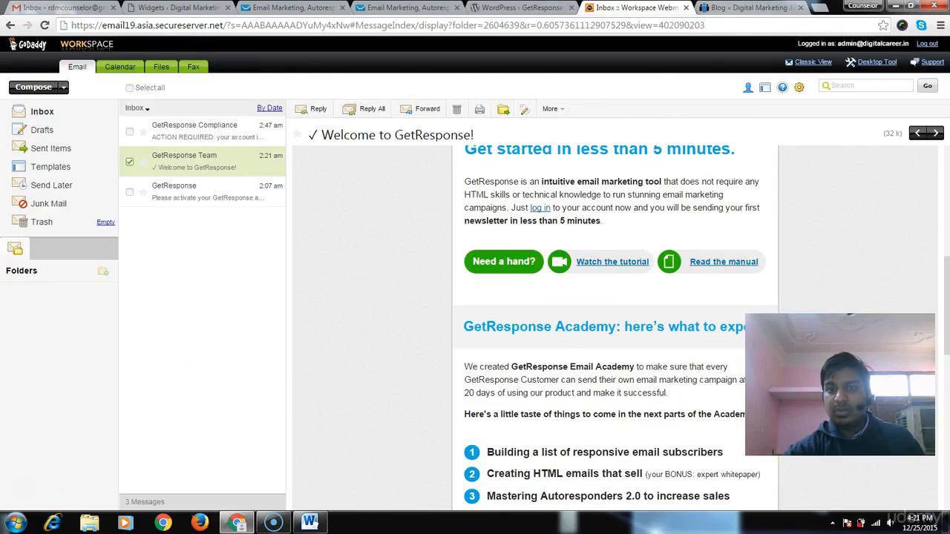
pyautogui.click(749, 7)
pyautogui.scroll(3, 333, 186)
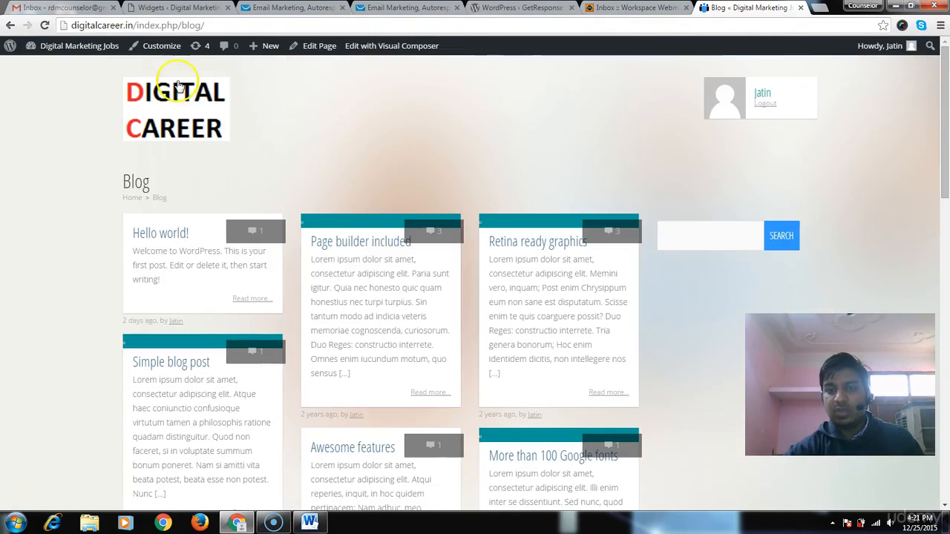
pyautogui.click(43, 25)
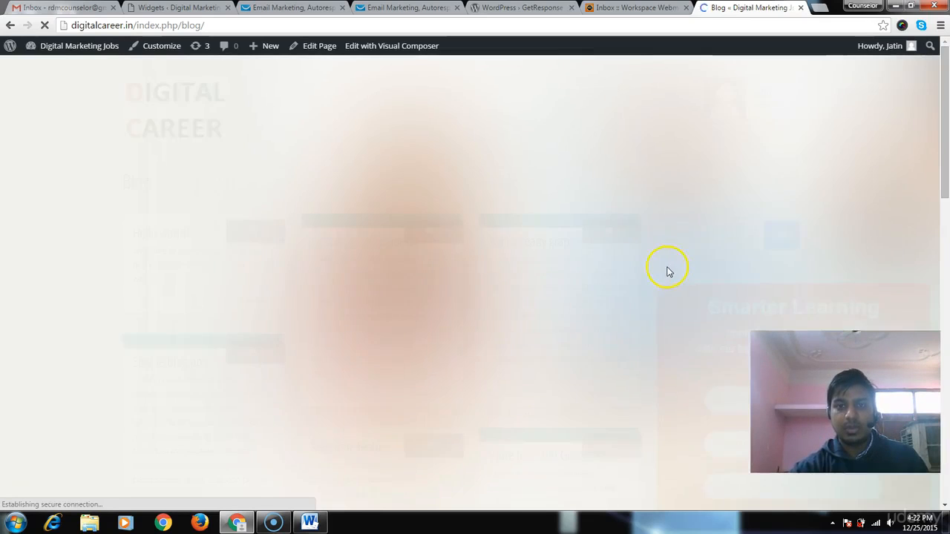
# - Examine how the Smarter Learning form fits in the blog sidebar beside the posts
pyautogui.scroll(-1, 657, 274)
pyautogui.scroll(-1, 657, 279)
pyautogui.scroll(-2, 657, 278)
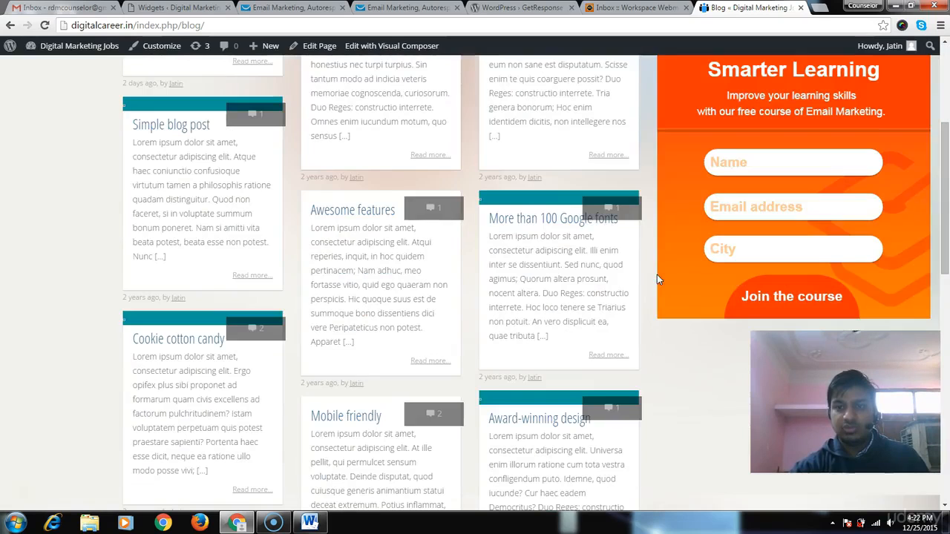
pyautogui.scroll(-2, 657, 278)
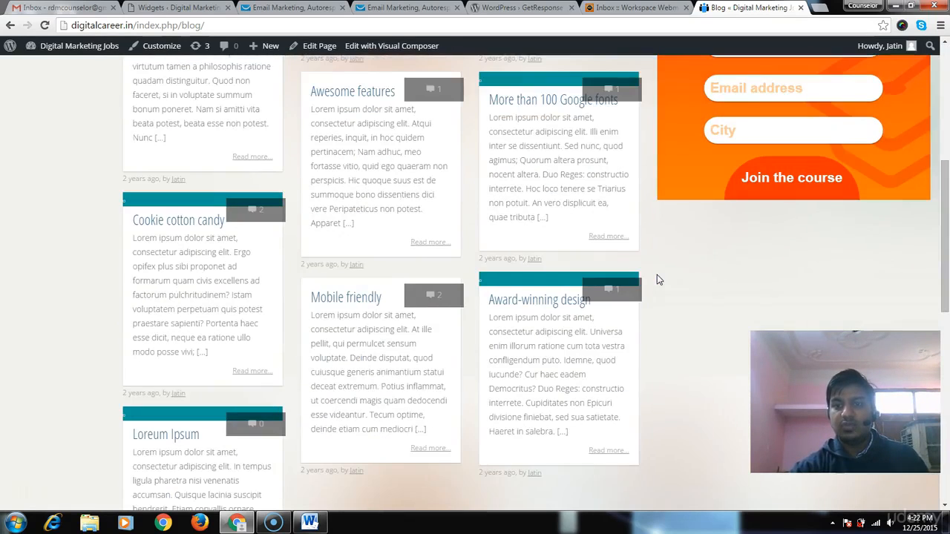
pyautogui.scroll(4, 657, 278)
pyautogui.scroll(-3, 657, 274)
pyautogui.scroll(2, 657, 276)
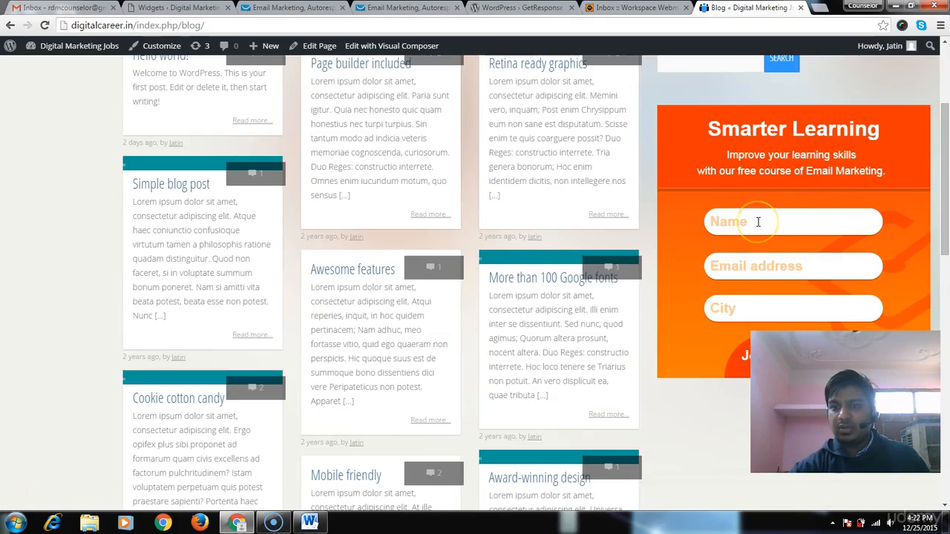
pyautogui.scroll(3, 731, 220)
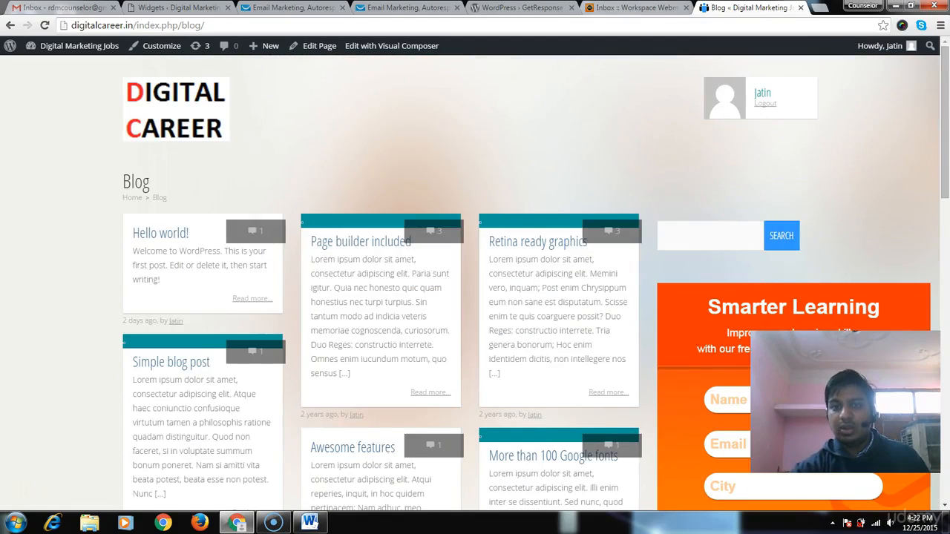
# - Return to GetResponse and open Webform - 25.12.2015 for editing from the list of managed forms
pyautogui.click(401, 8)
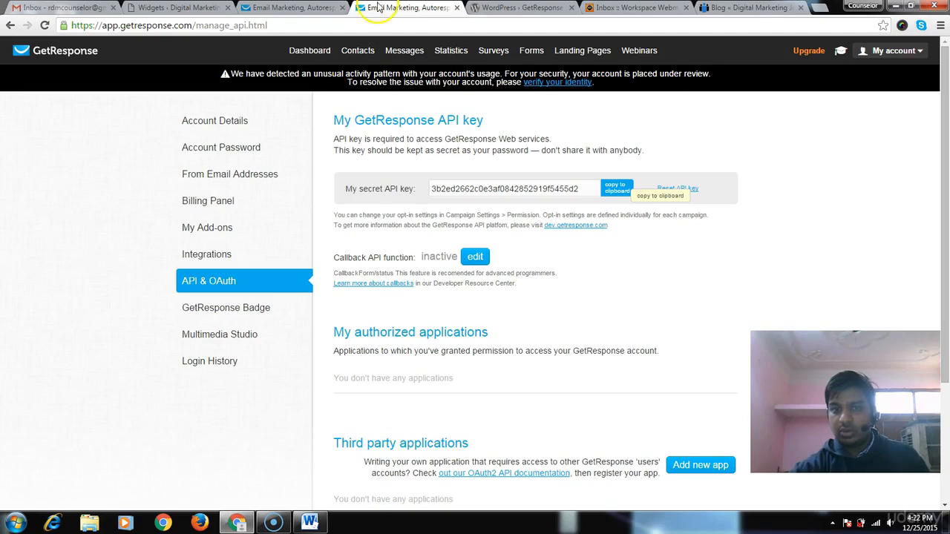
pyautogui.click(293, 8)
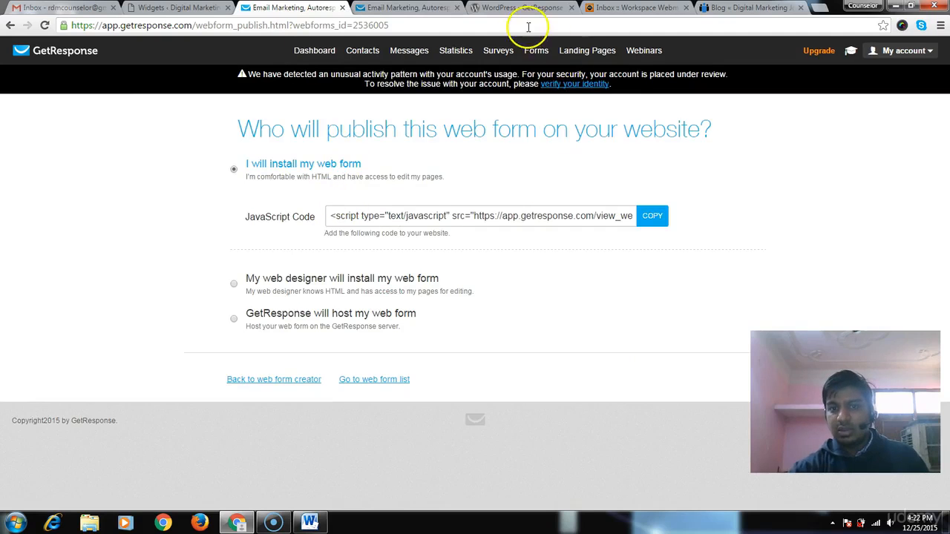
pyautogui.moveTo(531, 57)
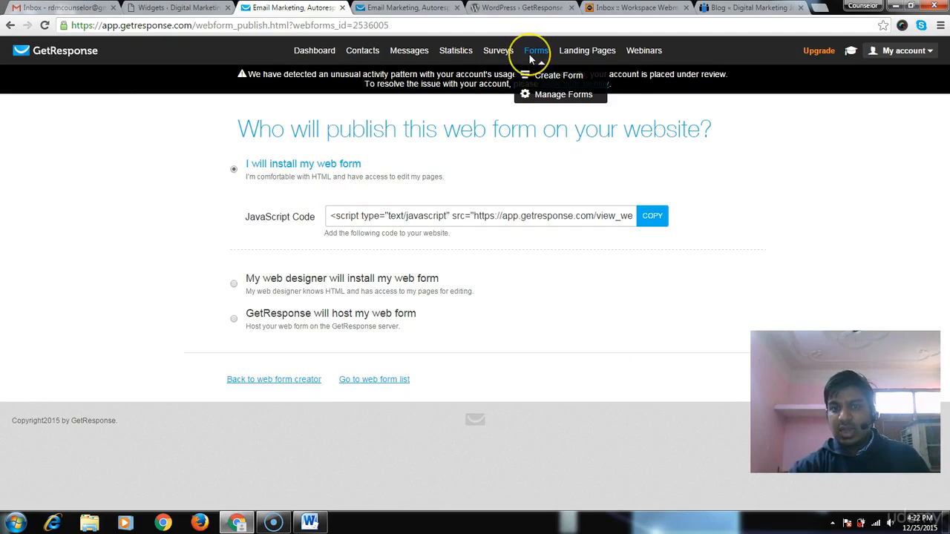
pyautogui.click(575, 98)
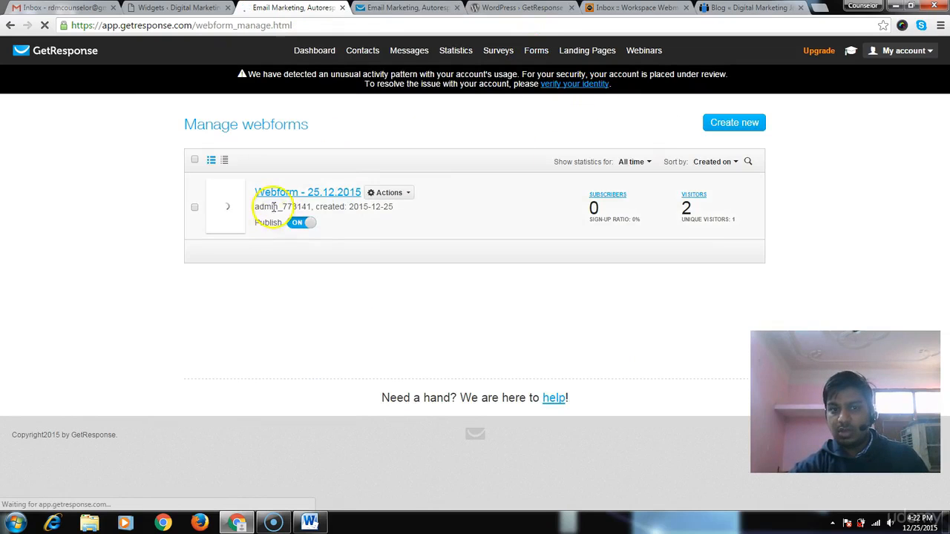
pyautogui.click(396, 195)
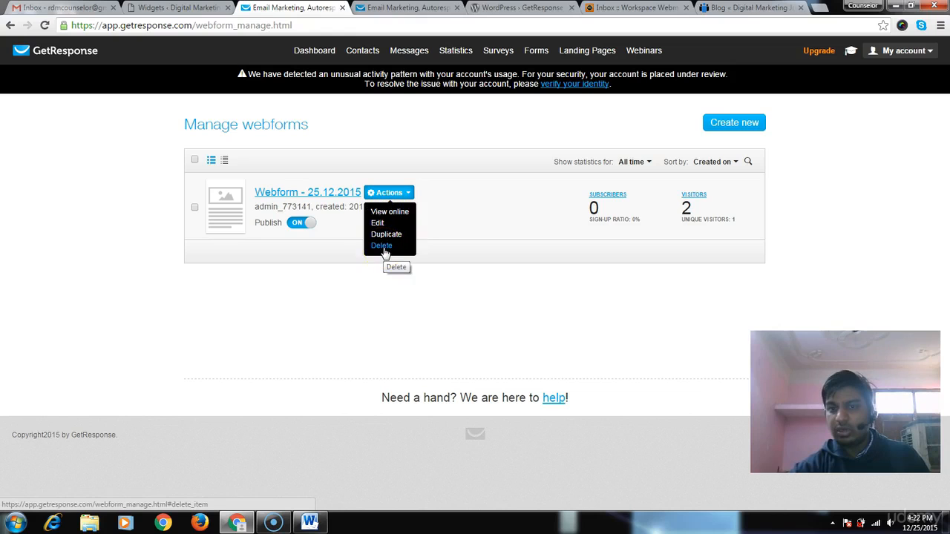
pyautogui.click(382, 247)
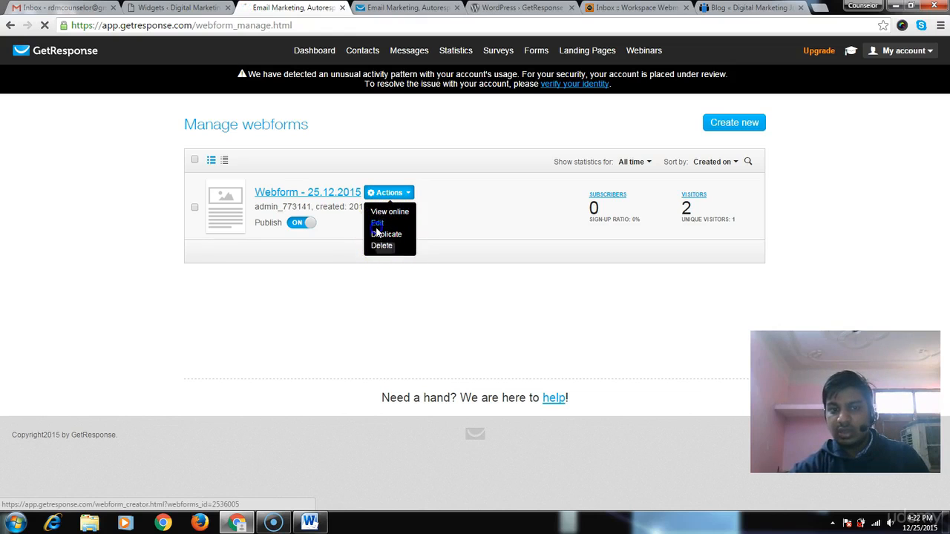
pyautogui.click(362, 273)
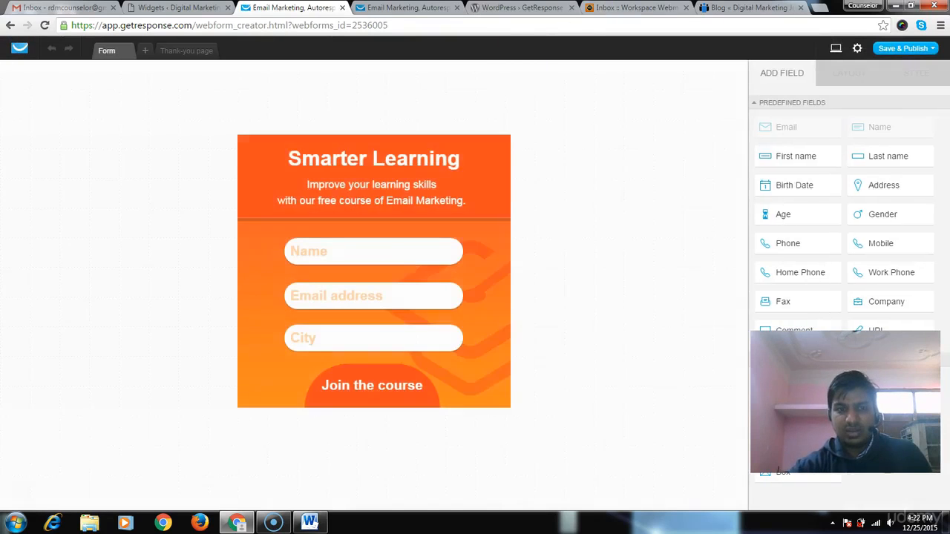
# - Narrow the Smarter Learning form from both sides so its edges sit close to the input fields
pyautogui.click(508, 272)
pyautogui.moveTo(508, 271); pyautogui.dragTo(501, 272)
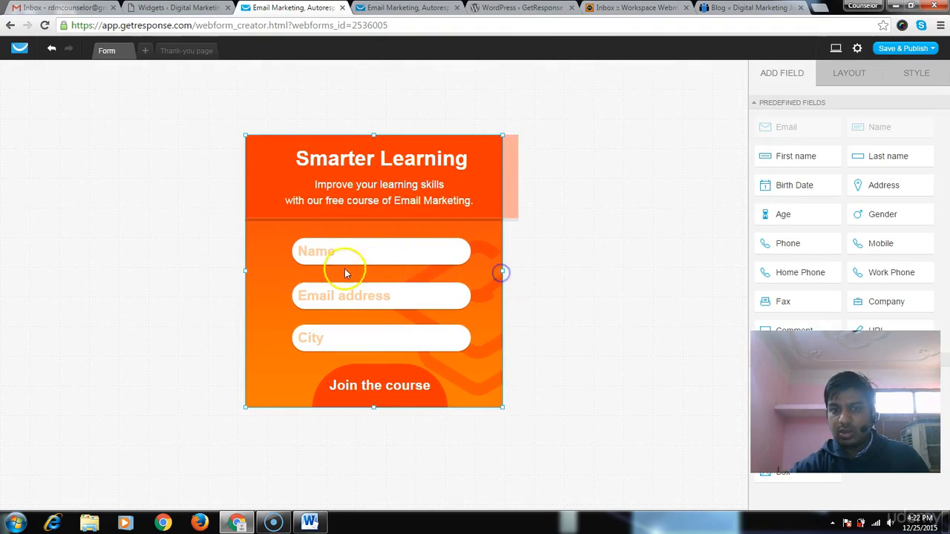
pyautogui.moveTo(245, 271); pyautogui.dragTo(262, 275)
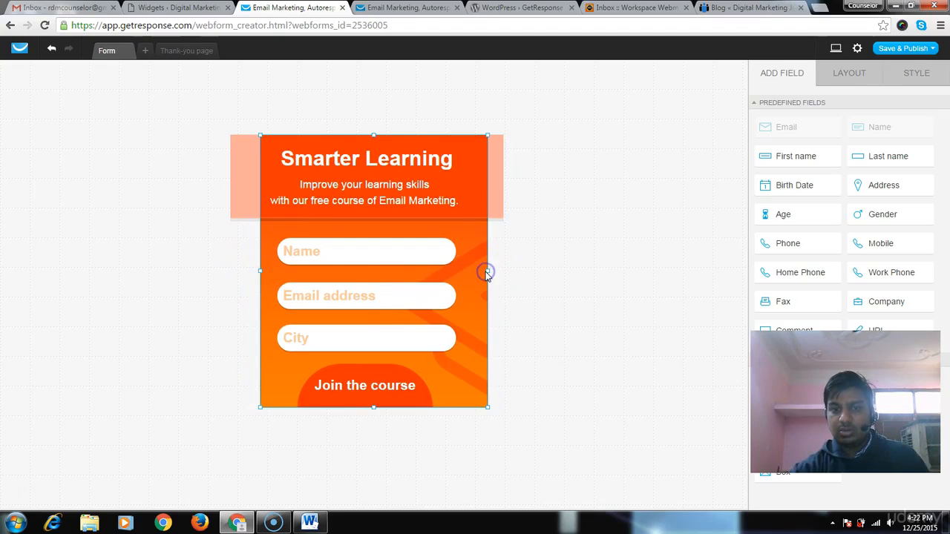
pyautogui.moveTo(486, 272); pyautogui.dragTo(481, 272)
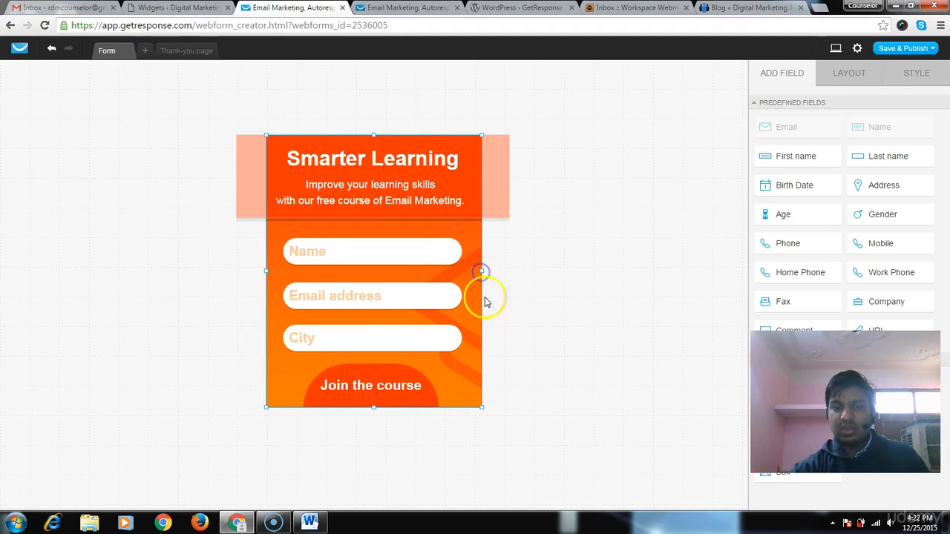
# - Save and publish the narrowed Smarter Learning form, and reload the site's blog page to load the new version
pyautogui.click(903, 48)
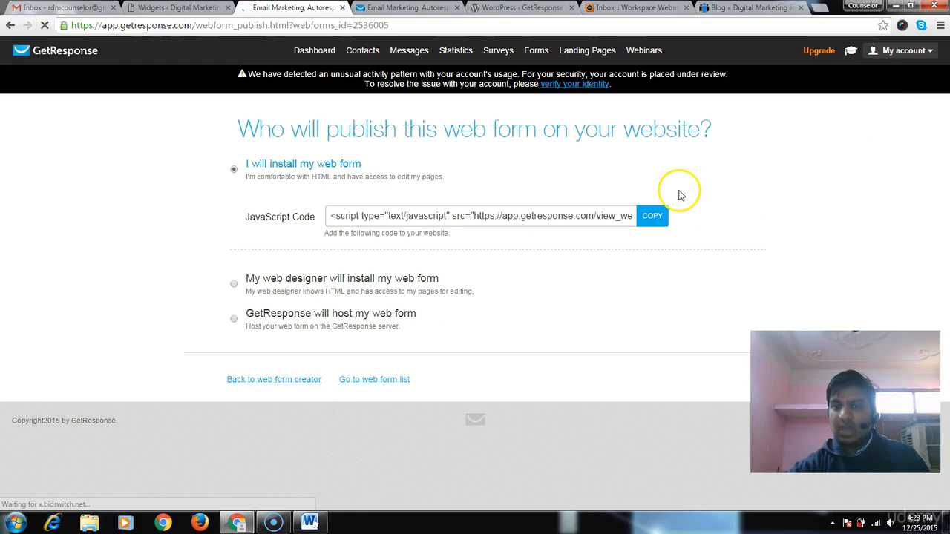
pyautogui.click(732, 9)
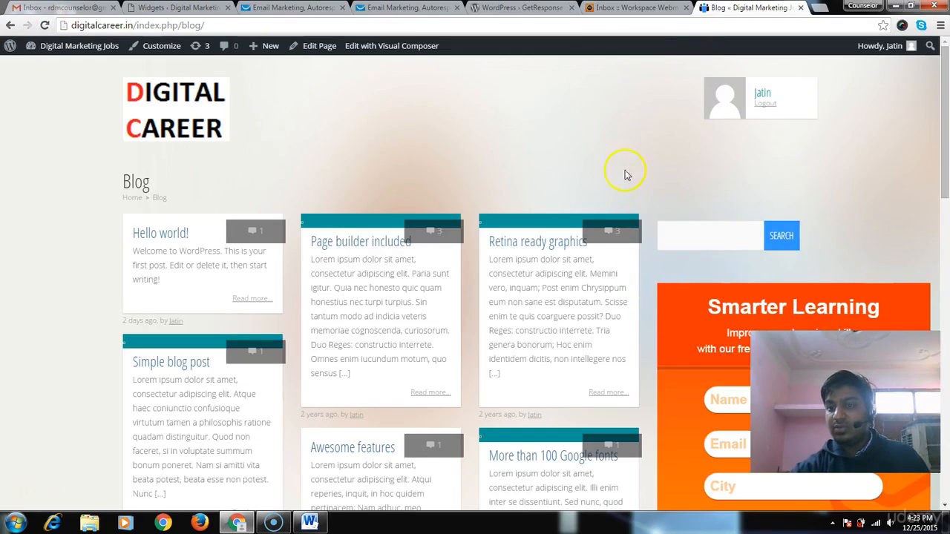
pyautogui.click(46, 25)
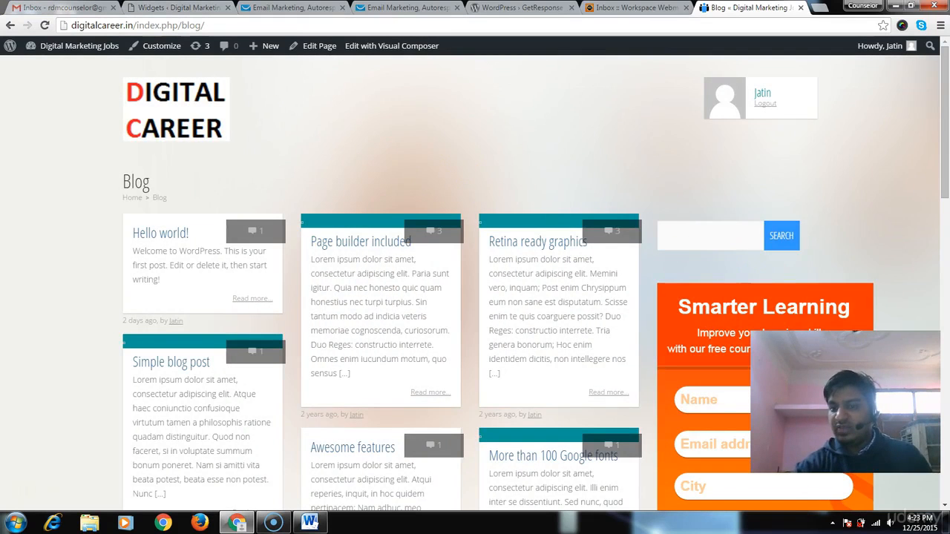
# - Examine the width and placement of the narrowed Smarter Learning form in the blog sidebar, from its heading to the Join the course button
pyautogui.moveTo(944, 159)
pyautogui.mouseDown()
pyautogui.moveTo(946, 260)
pyautogui.moveTo(944, 152)
pyautogui.mouseUp()
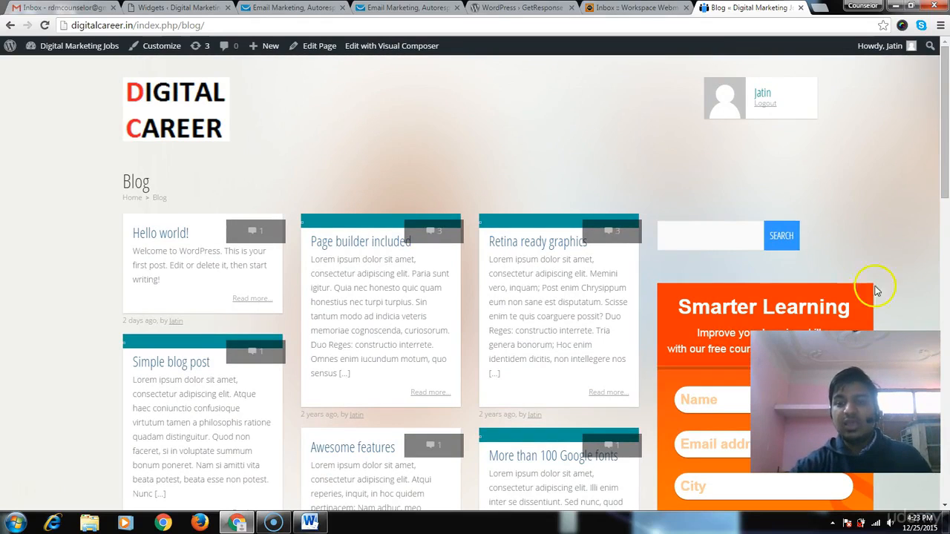
pyautogui.scroll(-3, 907, 261)
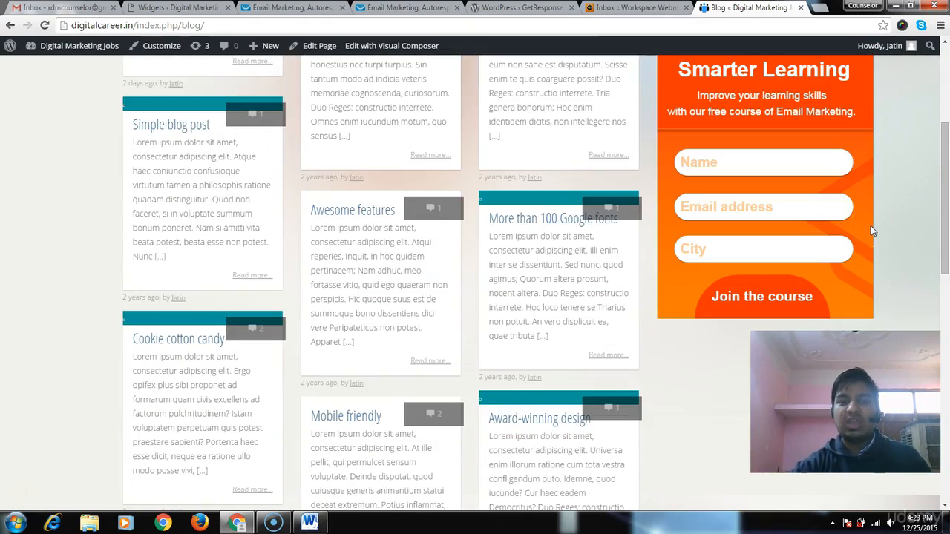
pyautogui.scroll(3, 870, 225)
pyautogui.scroll(1, 870, 225)
pyautogui.scroll(-1, 870, 226)
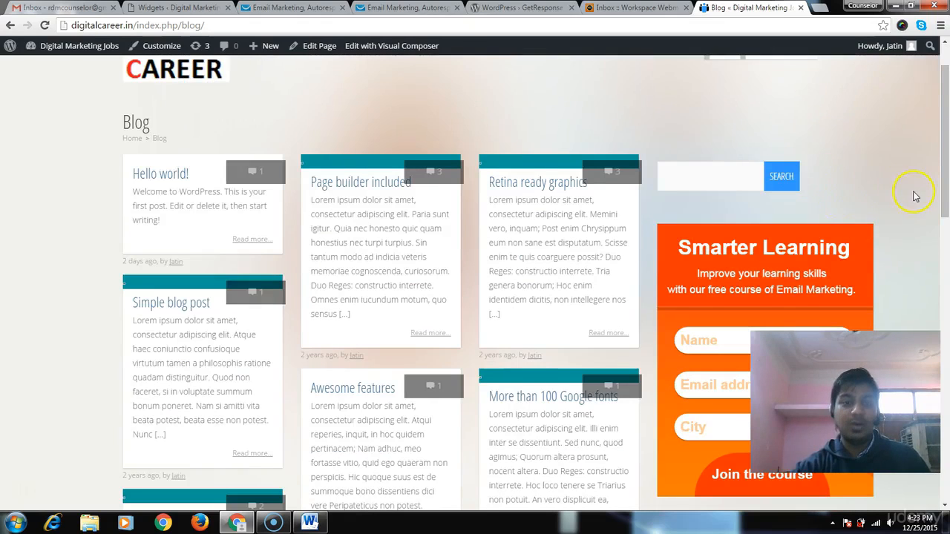
pyautogui.scroll(1, 905, 199)
pyautogui.scroll(-2, 699, 250)
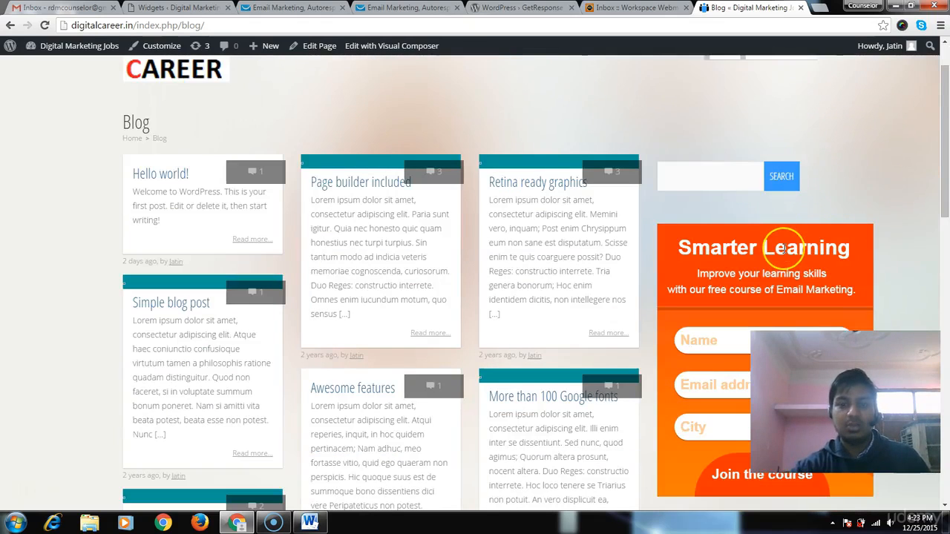
pyautogui.scroll(-4, 783, 250)
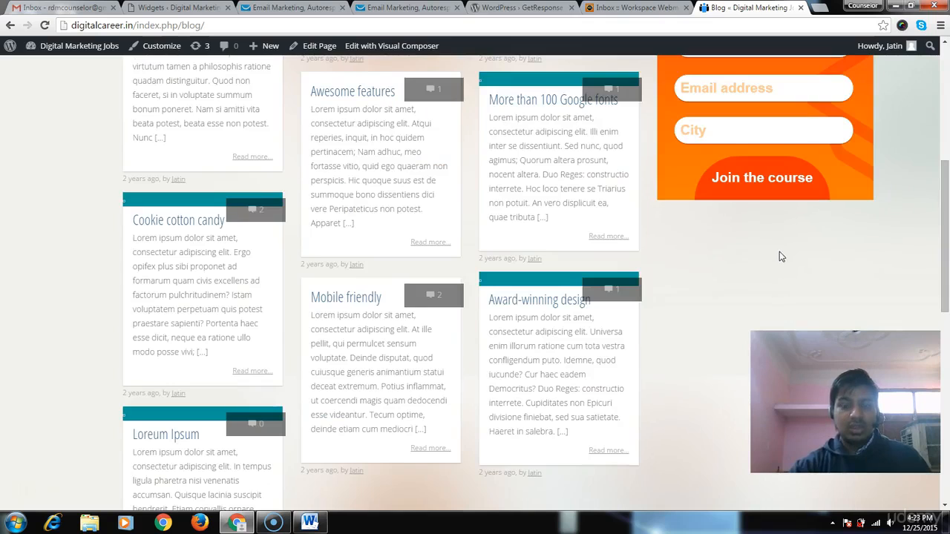
pyautogui.scroll(5, 779, 257)
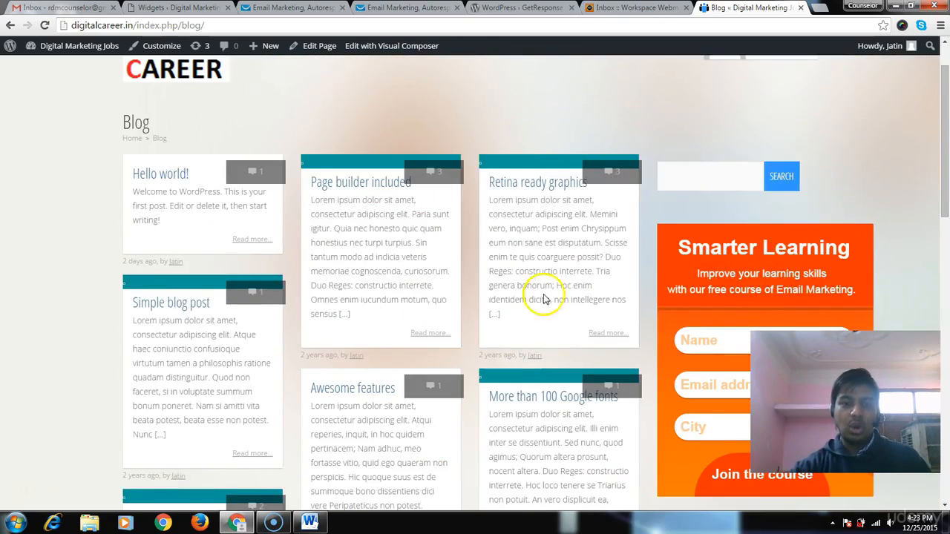
pyautogui.scroll(-2, 816, 285)
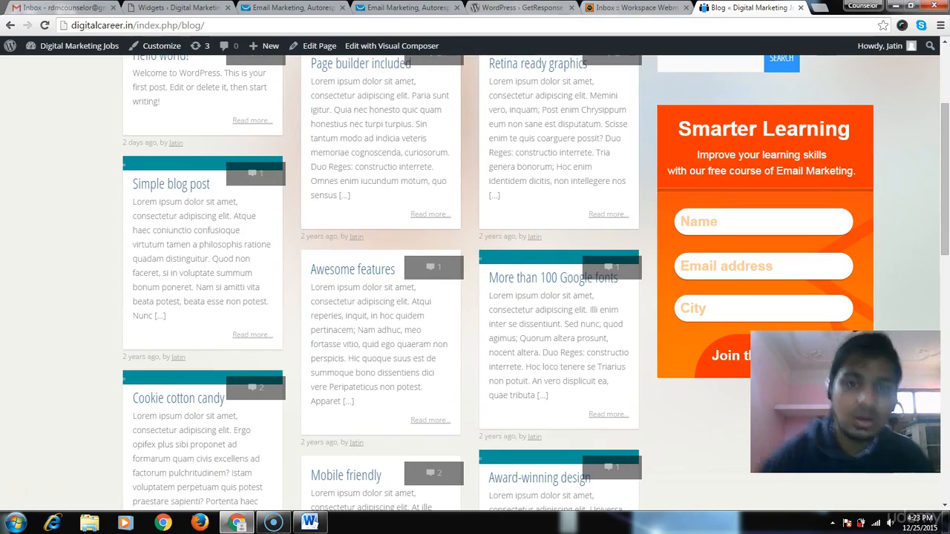
# - Return to the GetResponse page with the publishing options for the web form
pyautogui.click(405, 8)
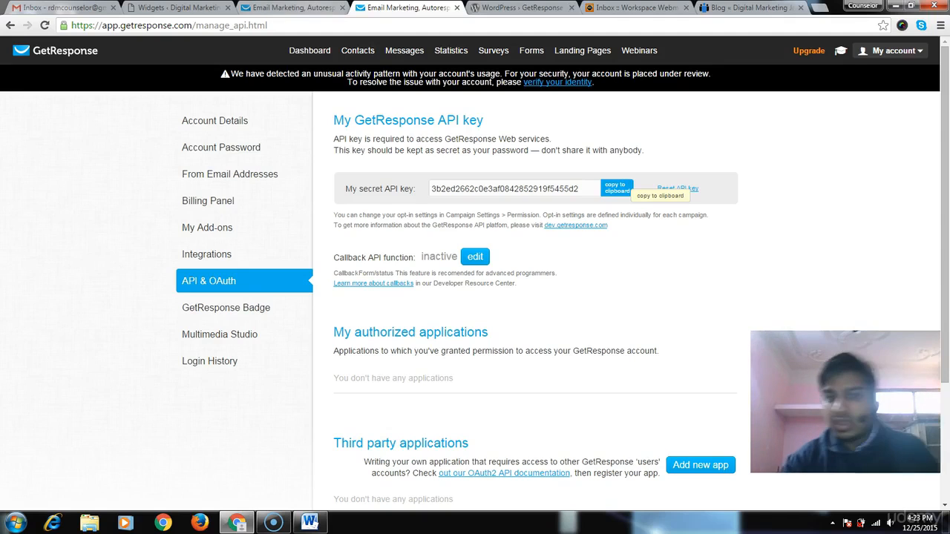
pyautogui.click(292, 7)
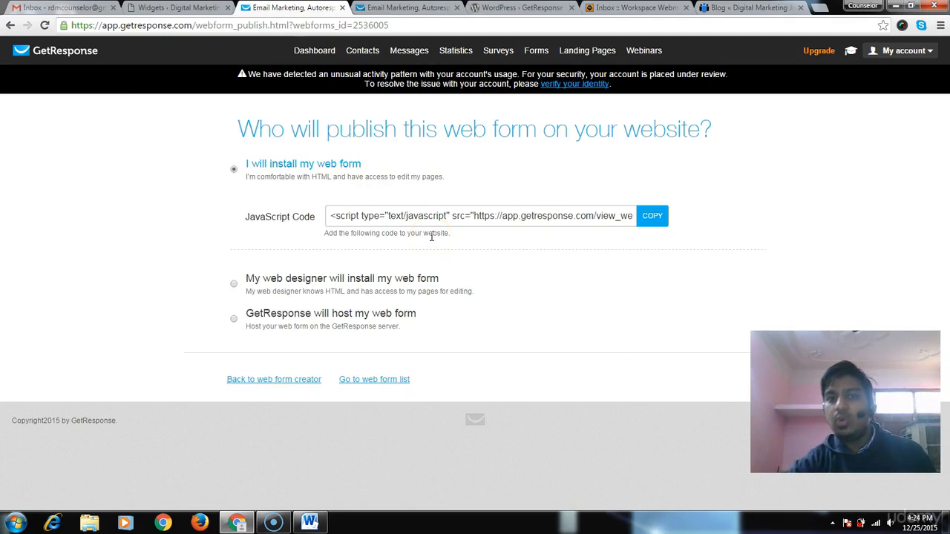